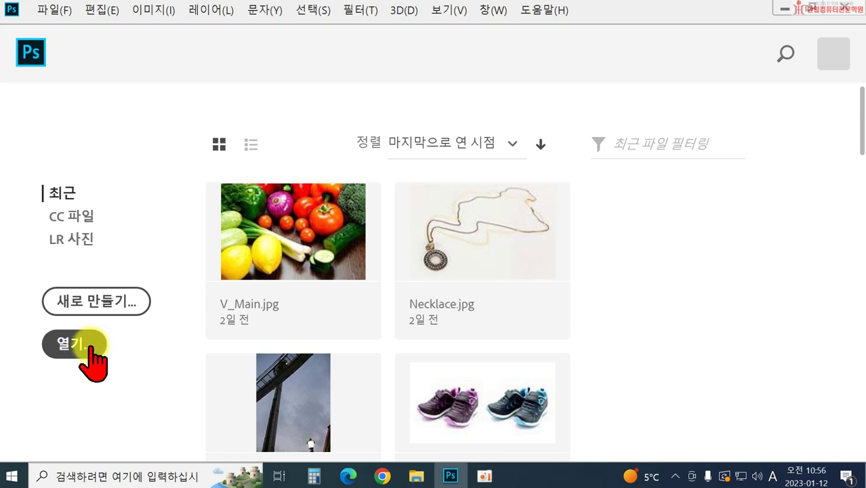
Open 야간놀이공원.jpg from the 0. 실전 포토샵 folder and collapse the History panel covering the image.
click(91, 350)
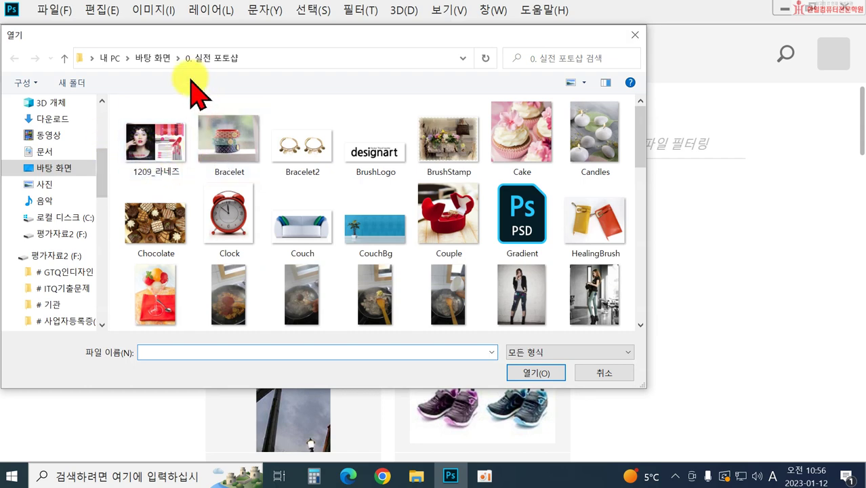
scroll(475, 247, down, 5)
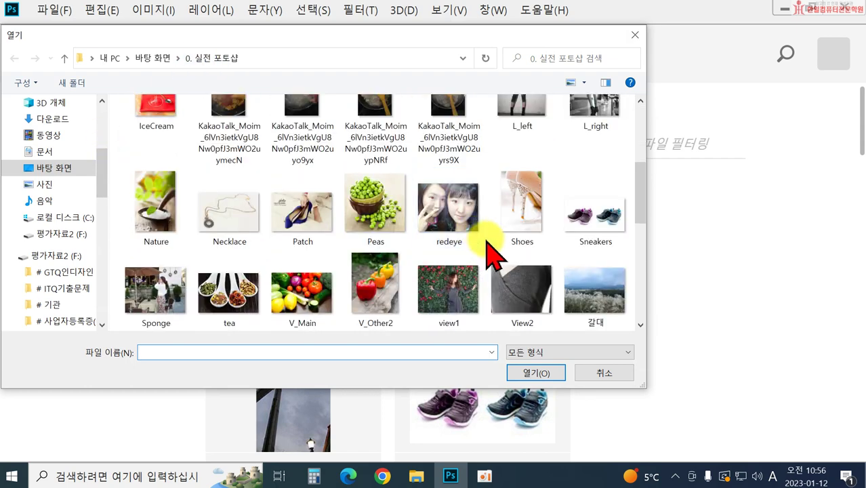
scroll(494, 265, down, 1)
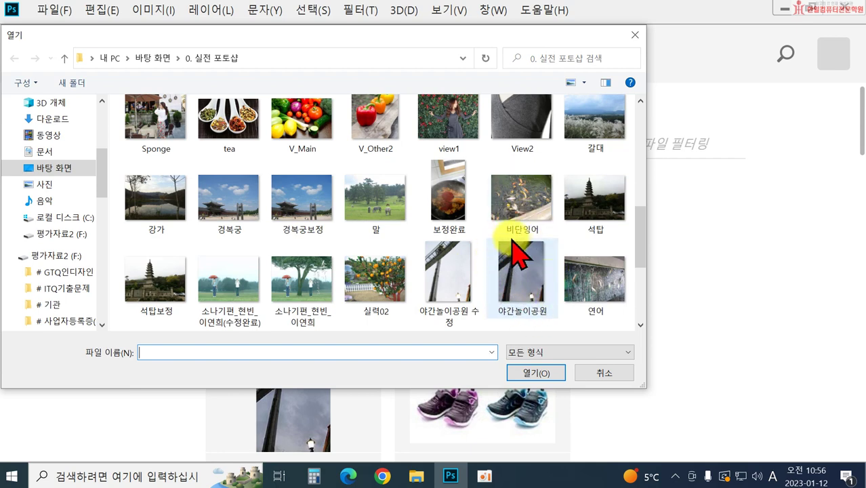
double_click(525, 275)
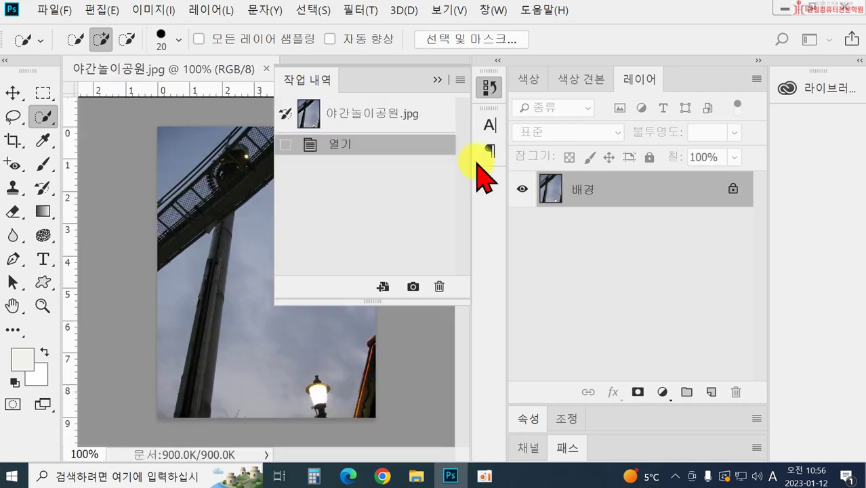
click(438, 80)
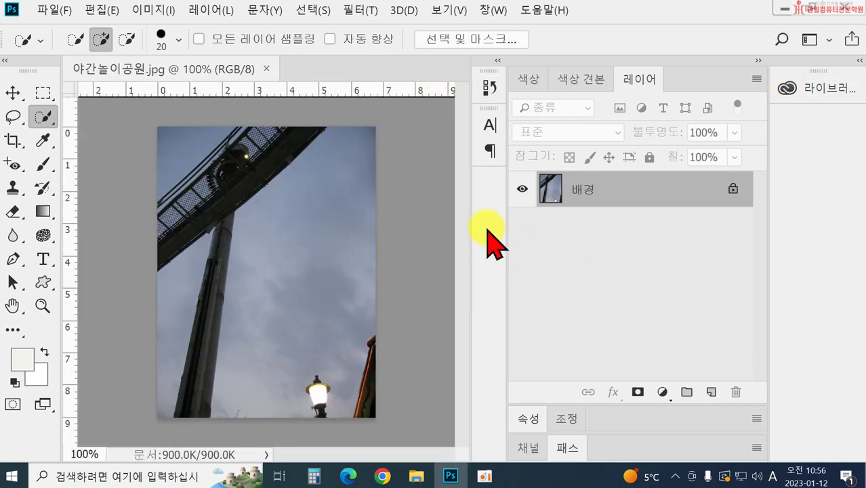
drag(508, 235, 580, 234)
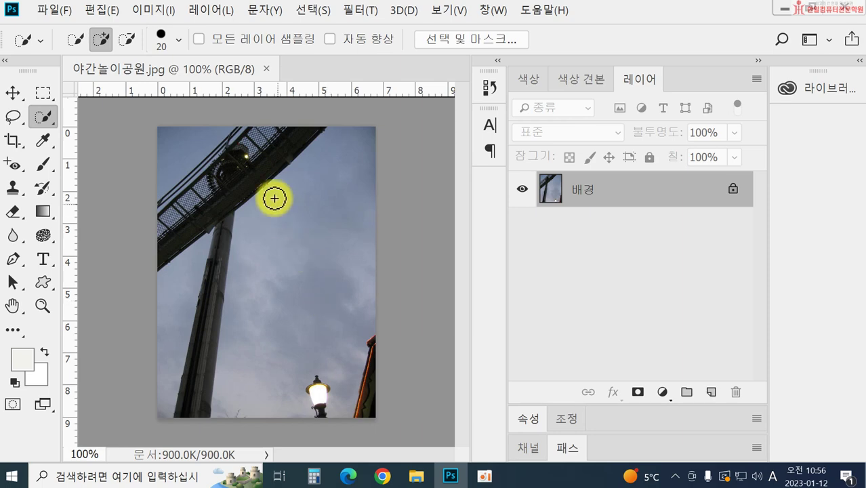
click(103, 10)
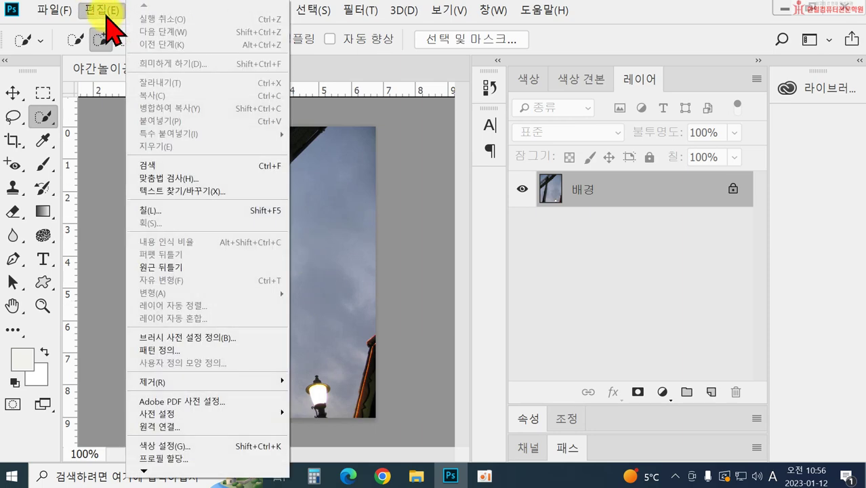
click(420, 174)
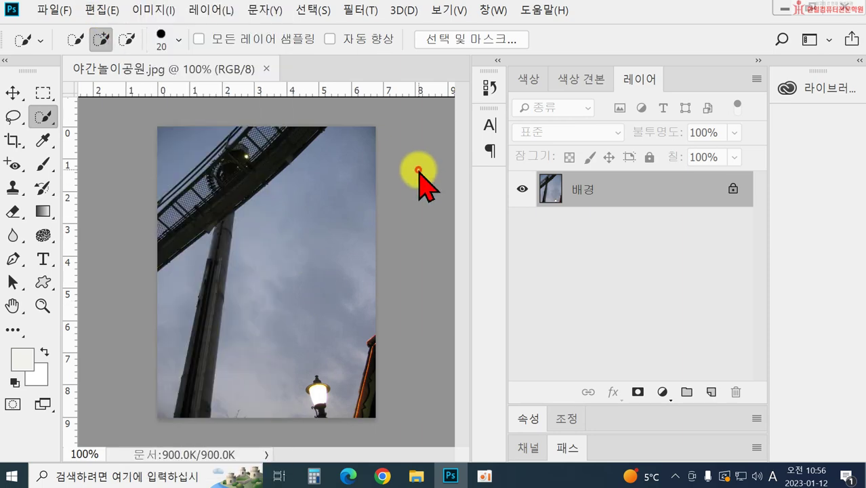
Apply a Brightness/Contrast adjustment to the background image with brightness 75 and contrast -26.
click(154, 11)
mouse_move(171, 50)
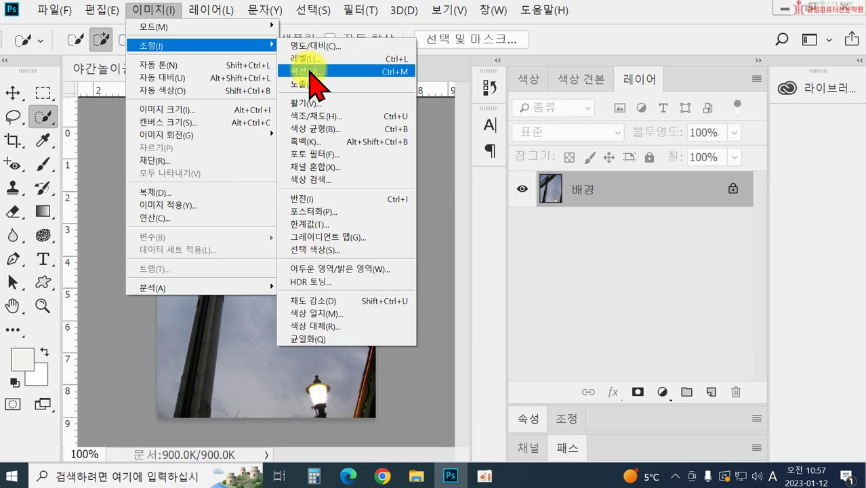
click(308, 48)
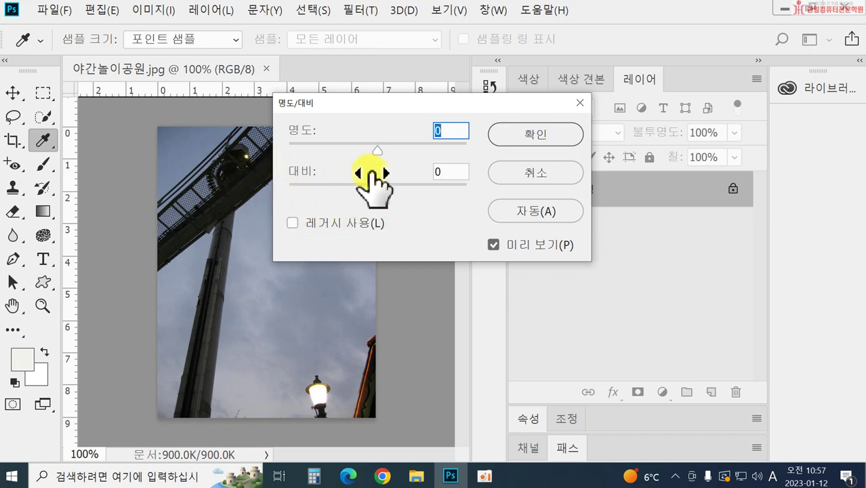
drag(378, 152, 412, 153)
drag(378, 191, 424, 192)
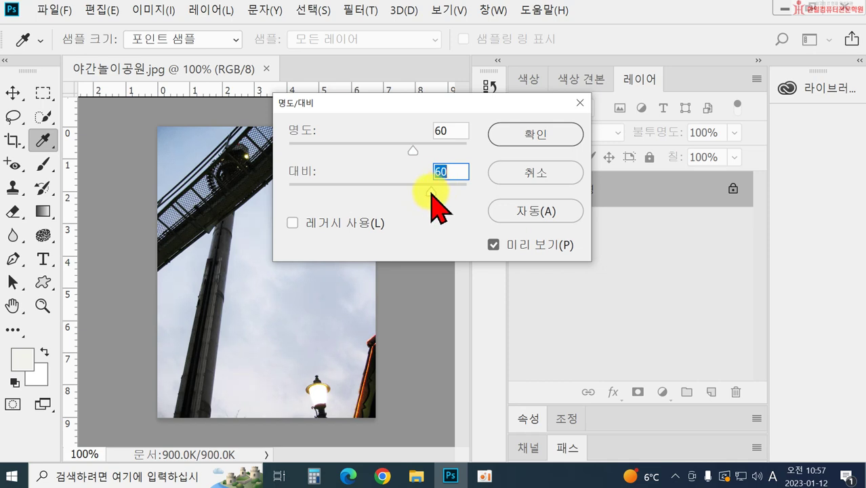
drag(432, 192, 332, 194)
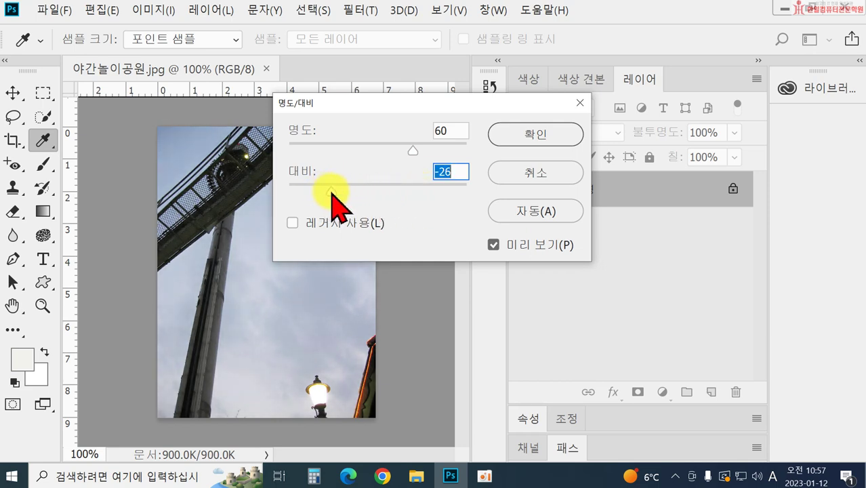
drag(413, 151, 421, 156)
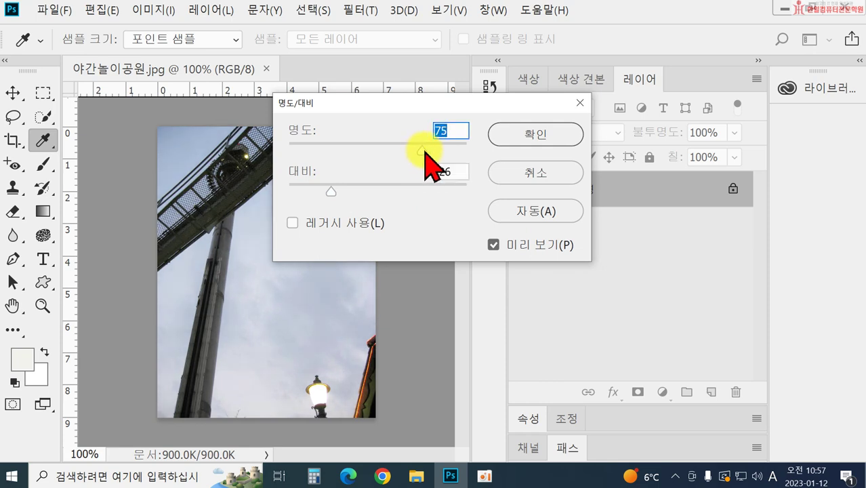
click(520, 135)
key(w)
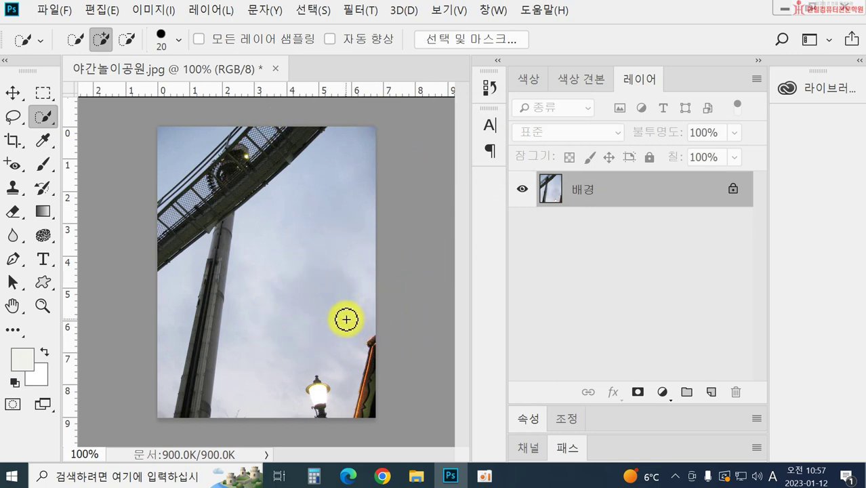
Compare the original photo with its Brightness/Contrast version by switching between their history states.
click(490, 89)
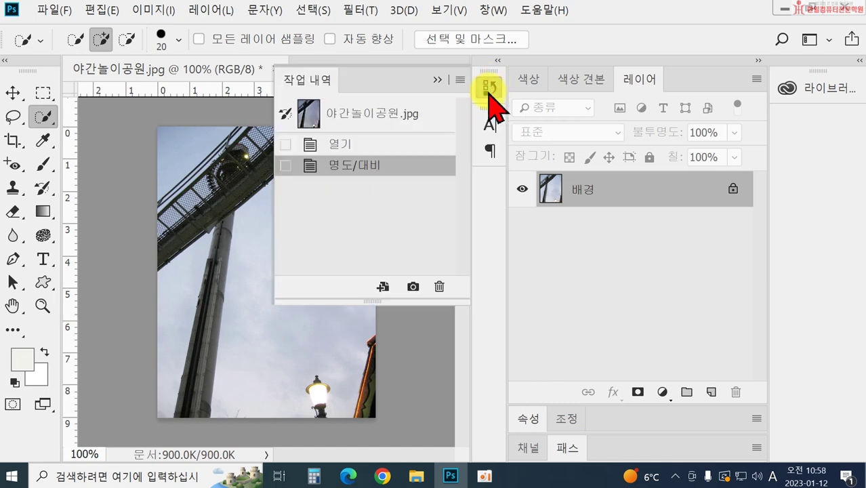
click(353, 121)
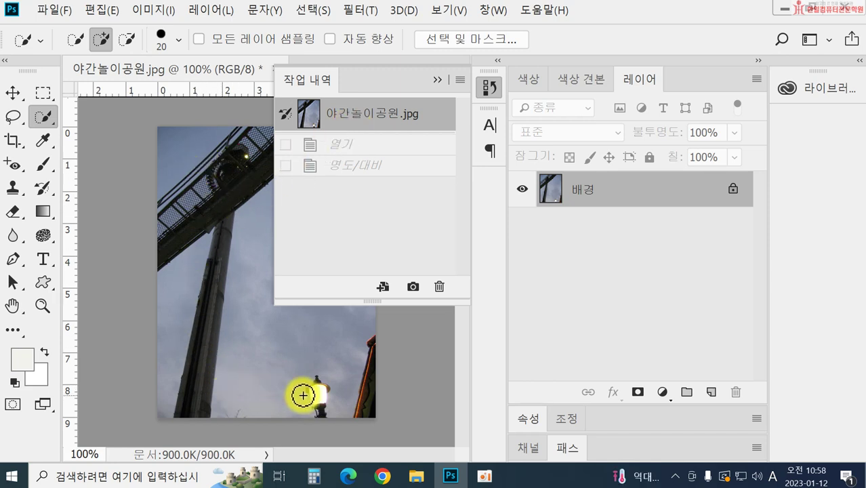
click(366, 166)
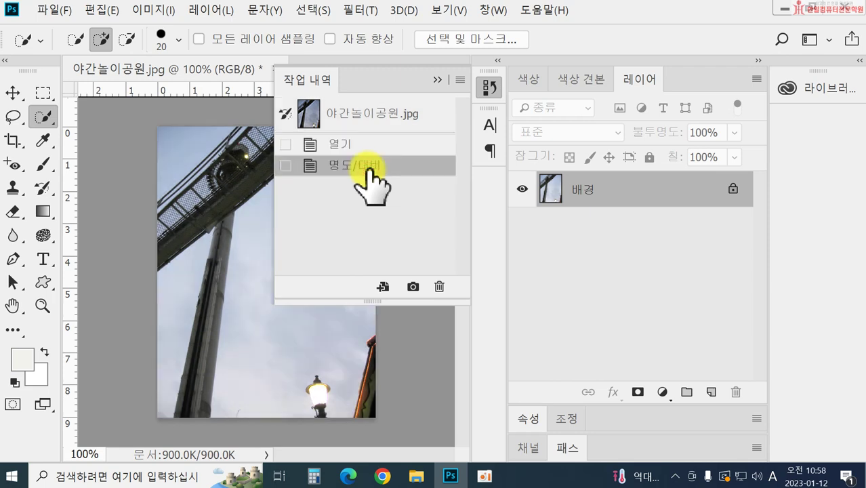
click(395, 113)
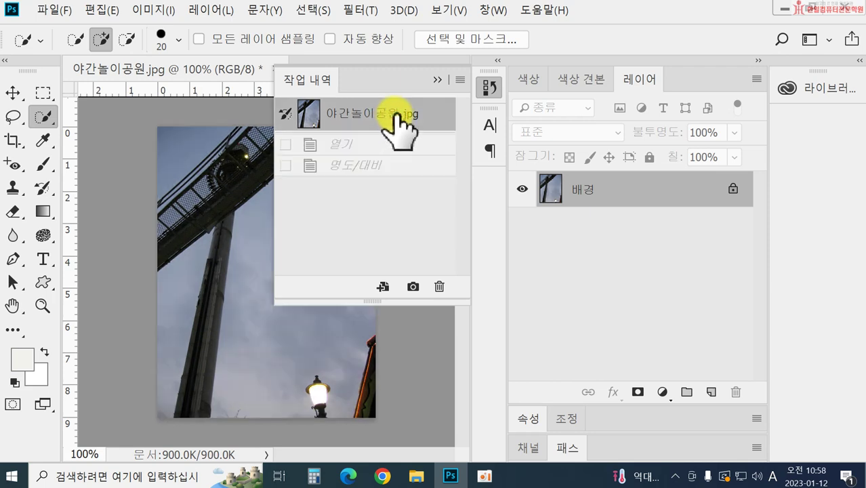
click(397, 166)
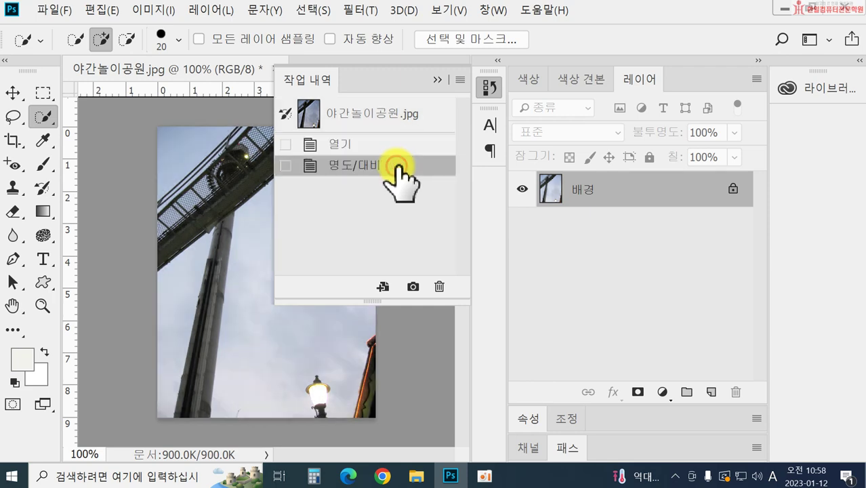
click(438, 80)
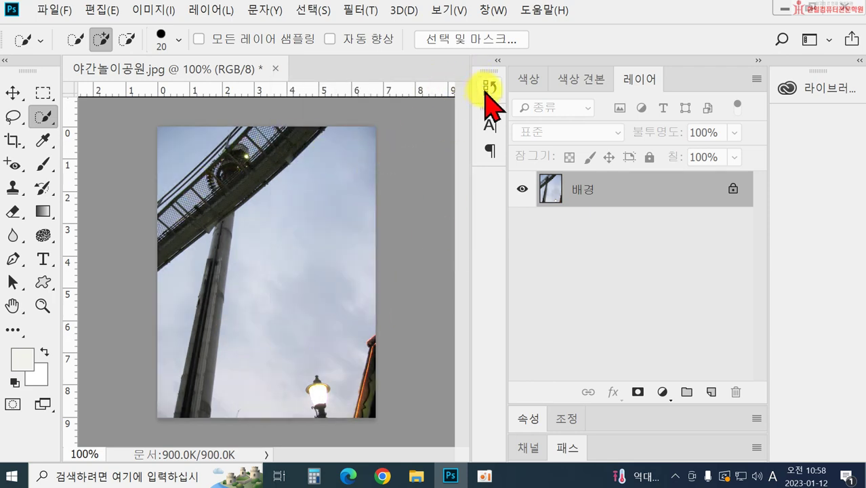
Revert the photo to its original snapshot in the history and collapse the history display.
click(488, 87)
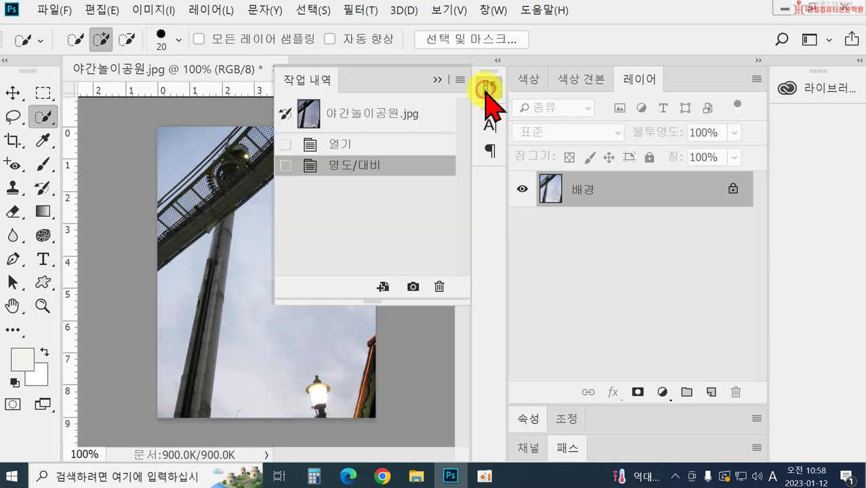
click(384, 122)
click(438, 80)
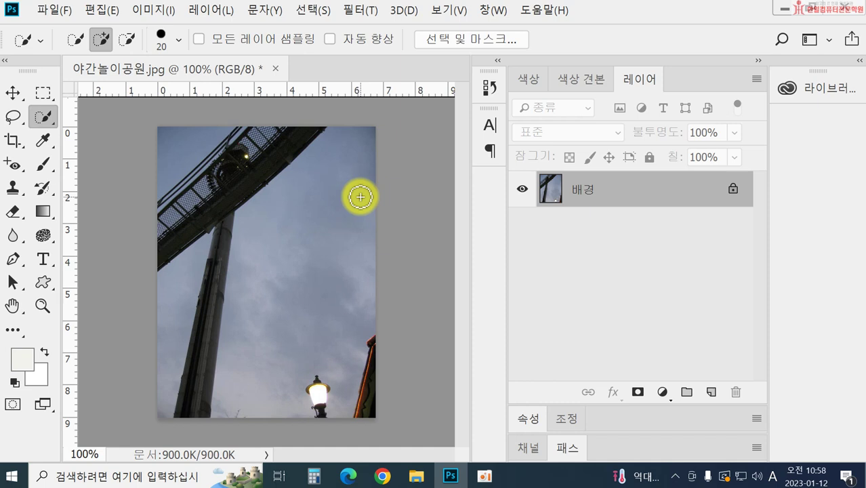
Apply a Levels adjustment to the RGB channel with input levels of 8 for shadows, 1.82 for midtones and 188 for highlights.
click(145, 11)
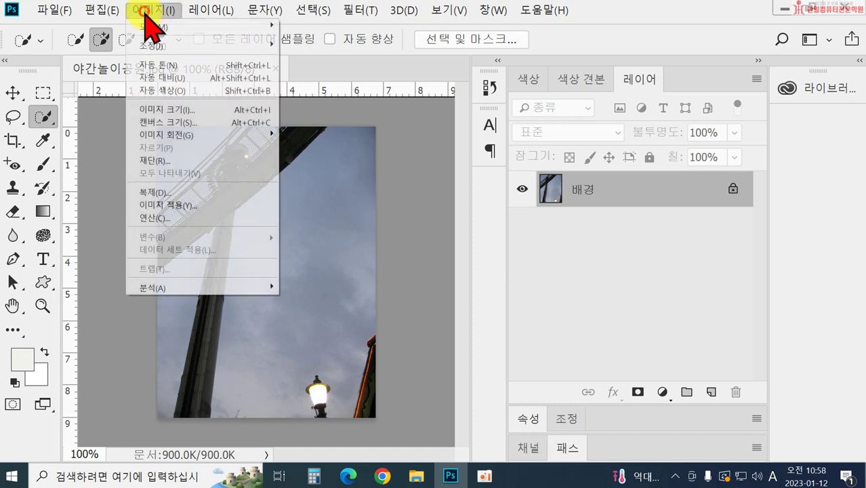
mouse_move(164, 46)
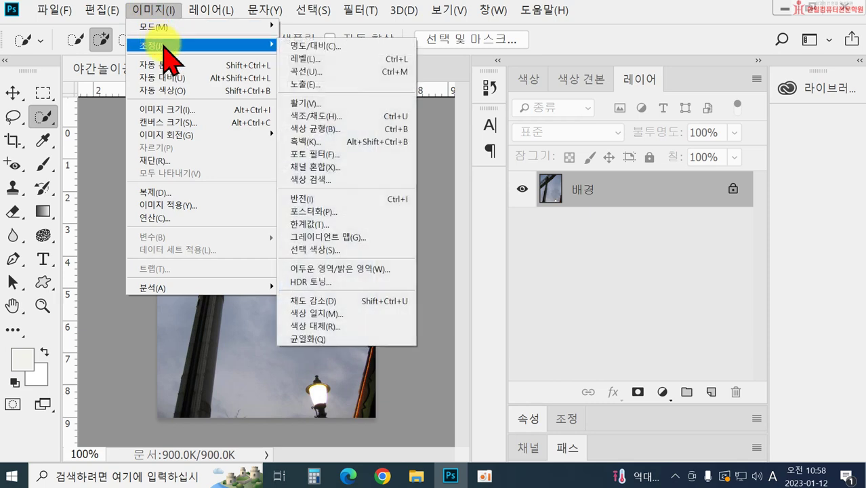
click(305, 61)
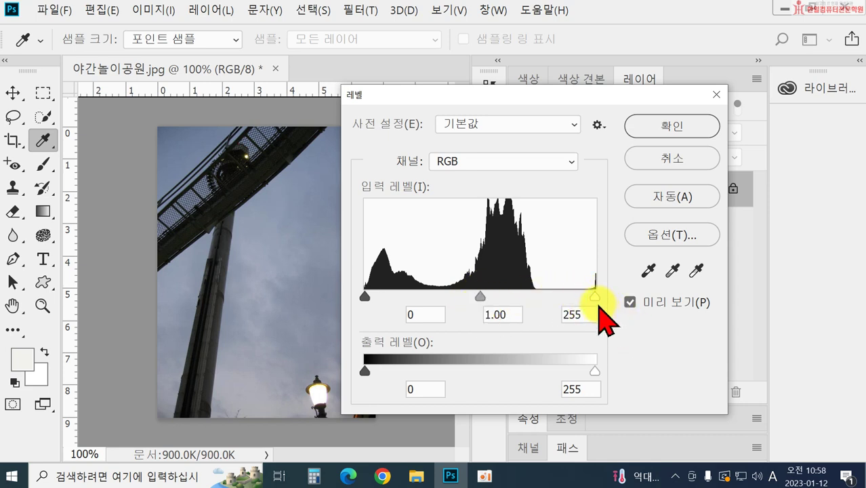
drag(595, 298, 541, 300)
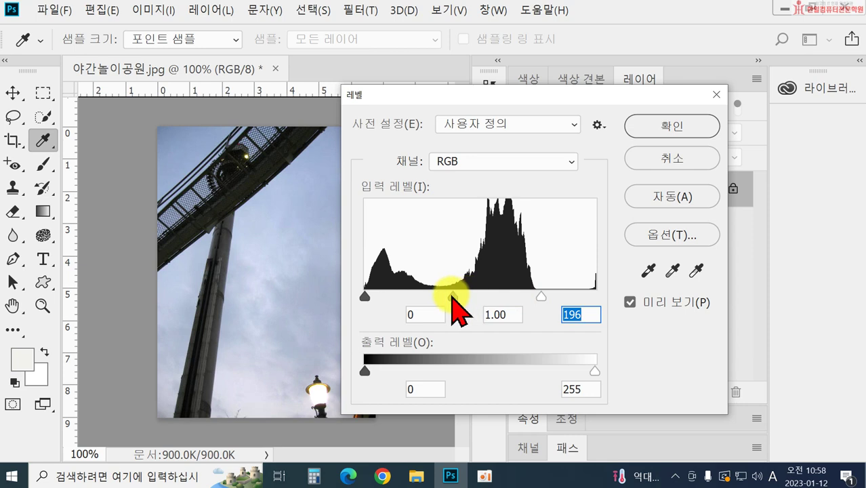
mouse_move(452, 296)
mouse_down()
mouse_move(465, 296)
mouse_move(437, 297)
mouse_up()
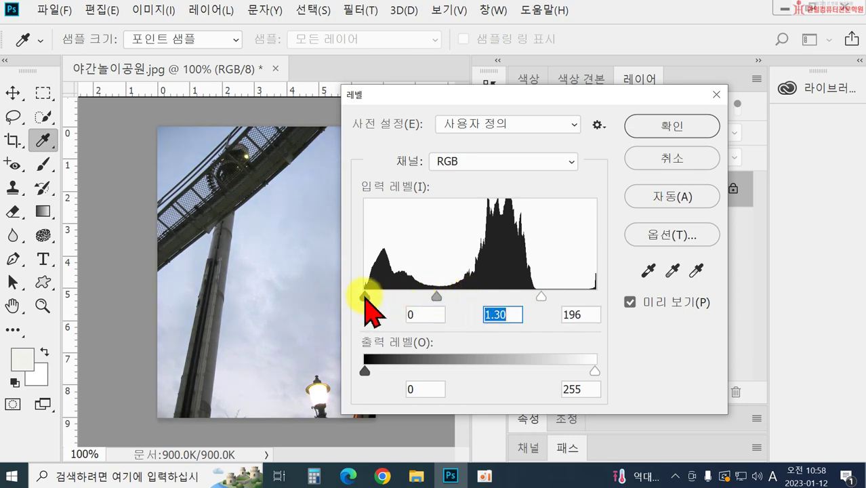
drag(365, 299, 373, 299)
drag(442, 297, 420, 296)
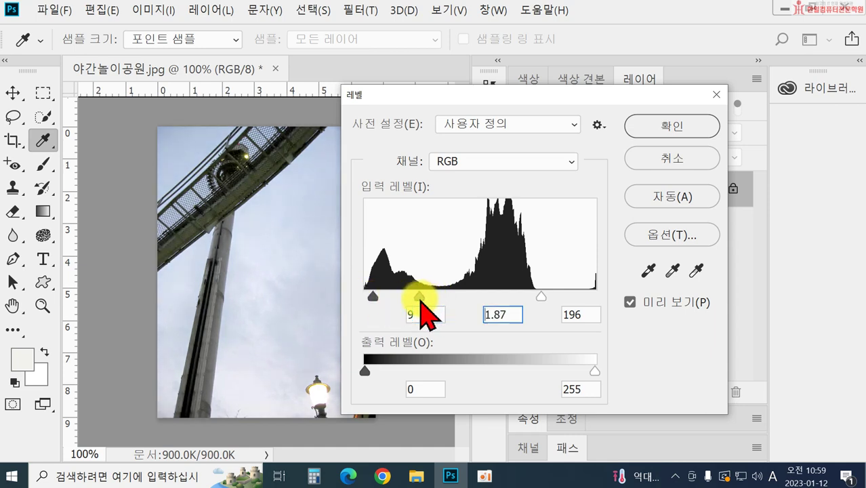
drag(541, 297, 536, 296)
drag(421, 297, 373, 298)
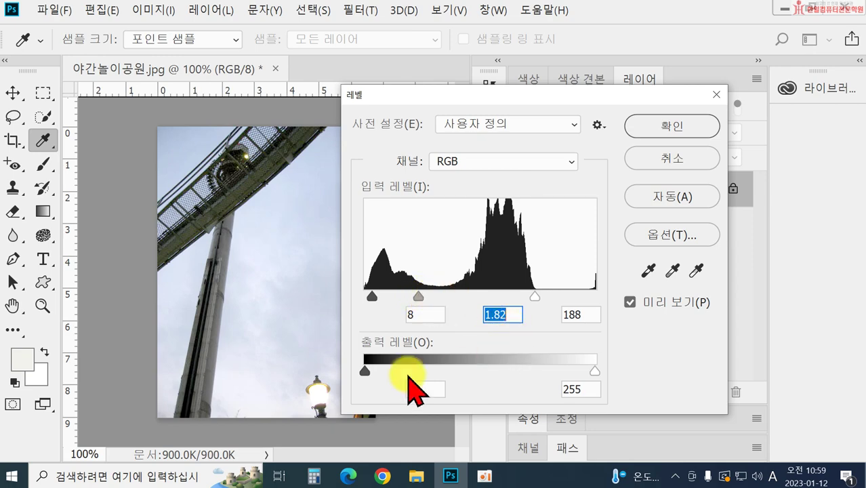
click(666, 131)
key(w)
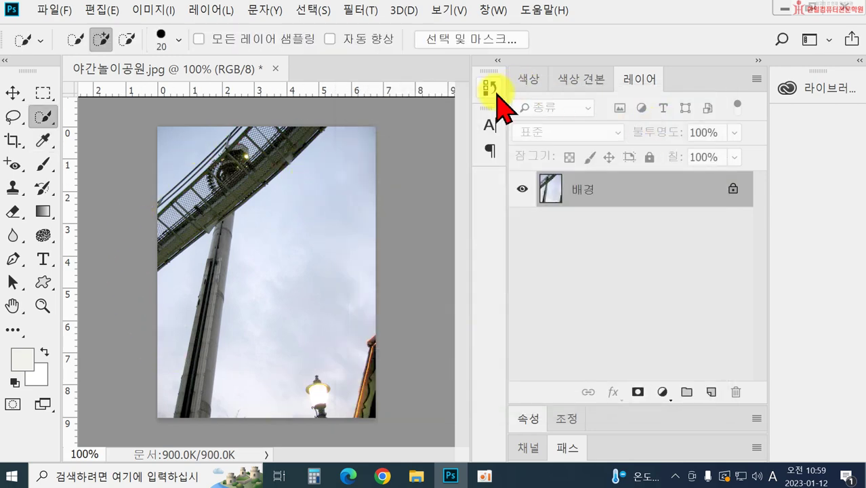
Compare the original photo with its Levels version by switching between their history states.
click(490, 88)
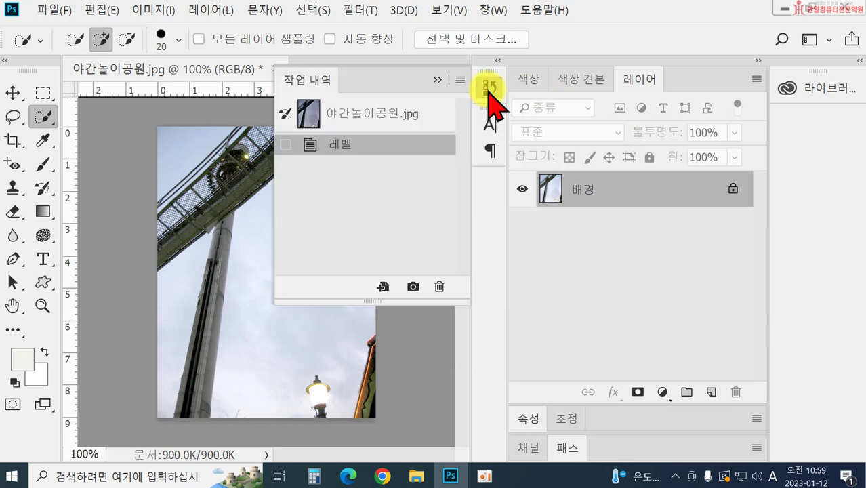
click(384, 119)
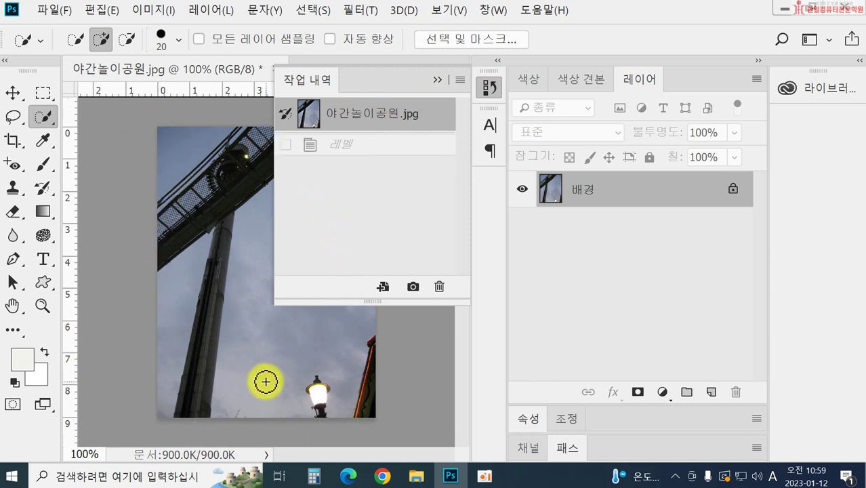
click(342, 145)
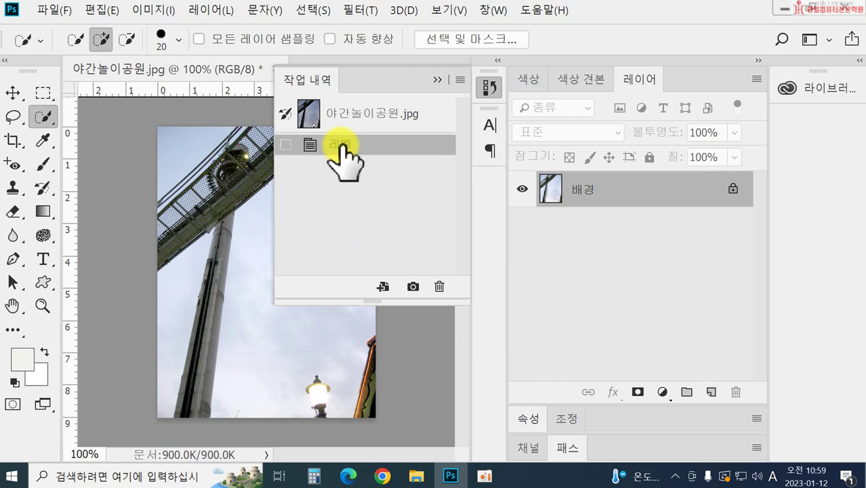
click(365, 116)
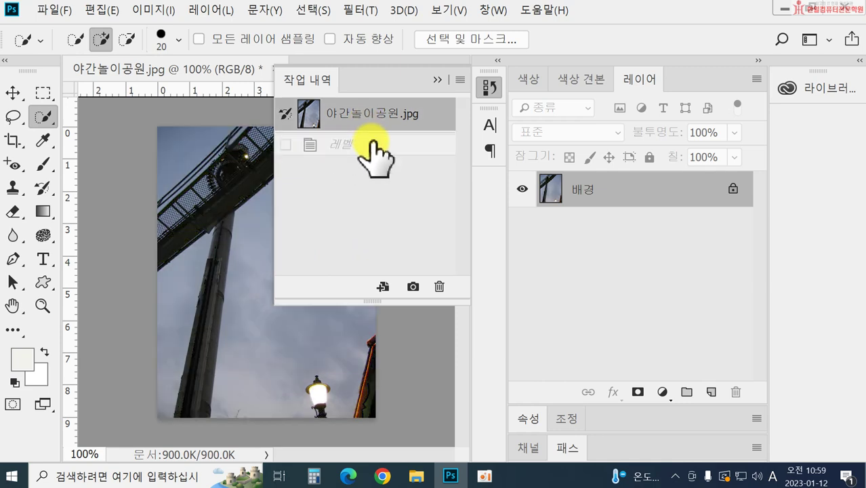
click(375, 144)
click(383, 113)
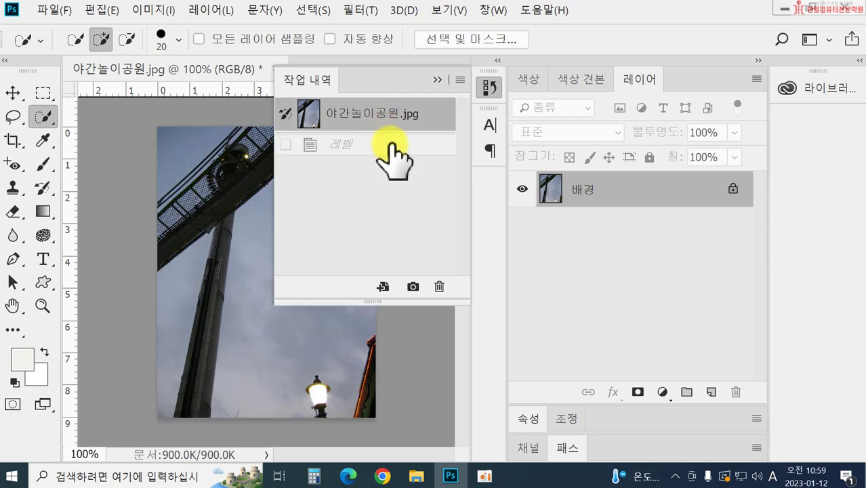
Compare the Levels version with the original once more, restore the original snapshot, and collapse the history display.
click(392, 151)
click(393, 117)
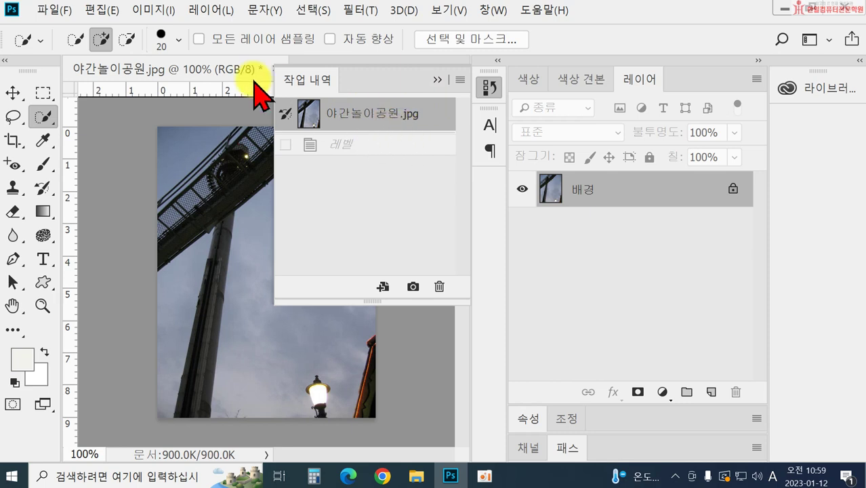
click(437, 80)
Start a Curves adjustment on the RGB channel and raise an upper curve point to input 159, output 201.
click(168, 12)
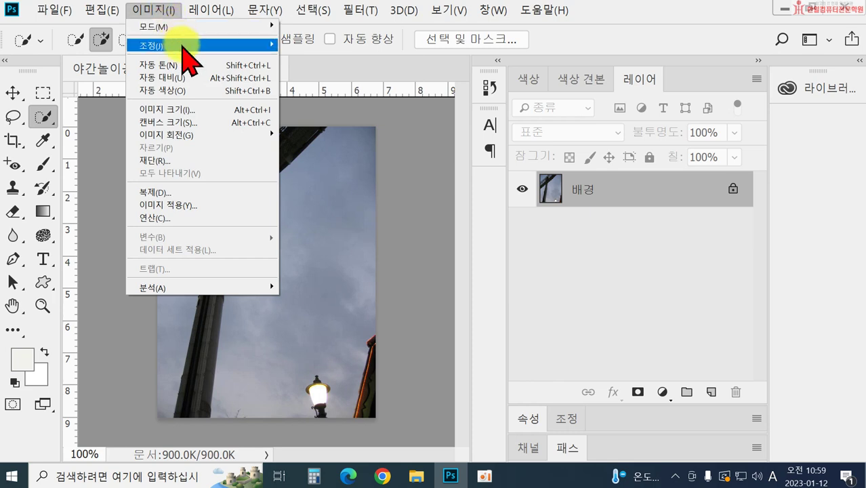
mouse_move(189, 59)
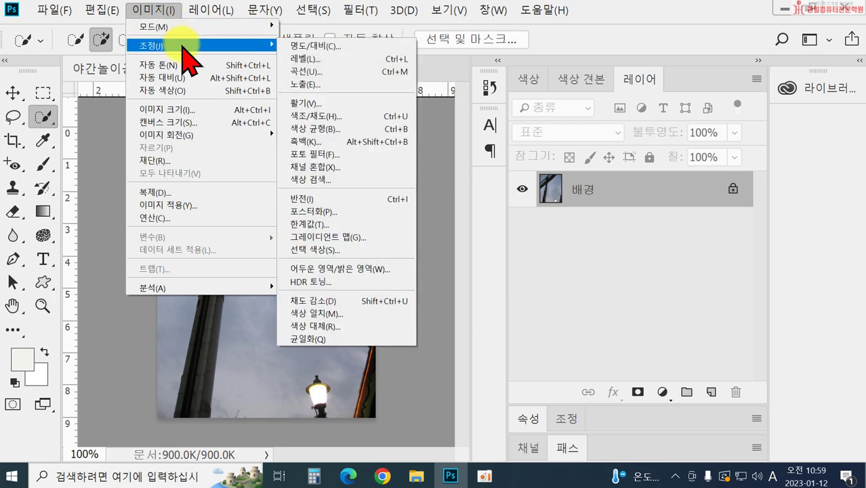
click(318, 72)
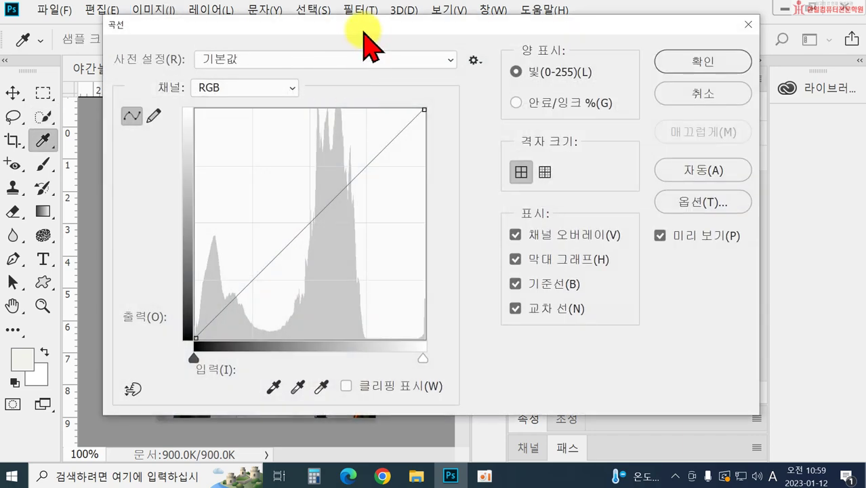
drag(357, 25, 560, 76)
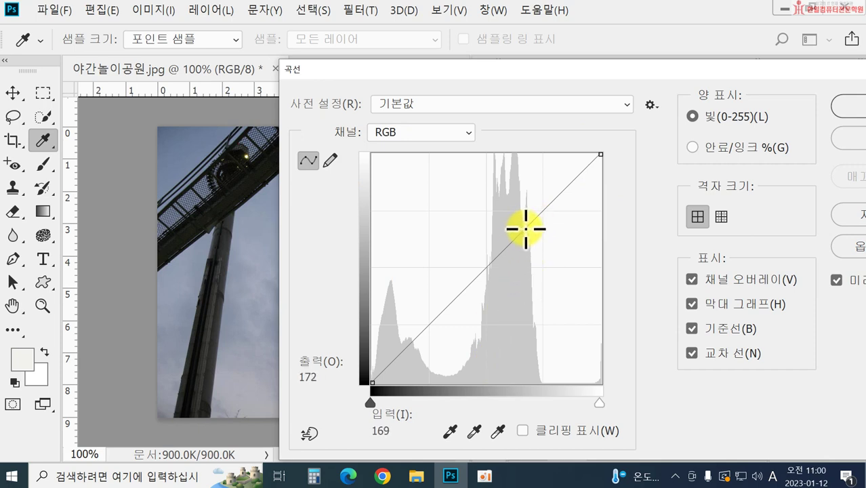
drag(526, 229, 516, 202)
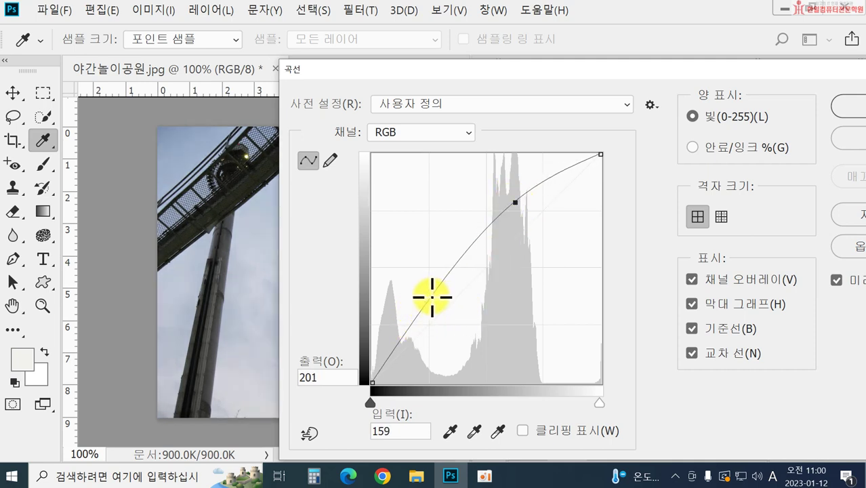
Add a lower curve point at input 43, output 118, move the upper point to input 167, output 220, and apply the curve.
drag(425, 305, 428, 282)
drag(516, 201, 516, 195)
drag(430, 281, 412, 276)
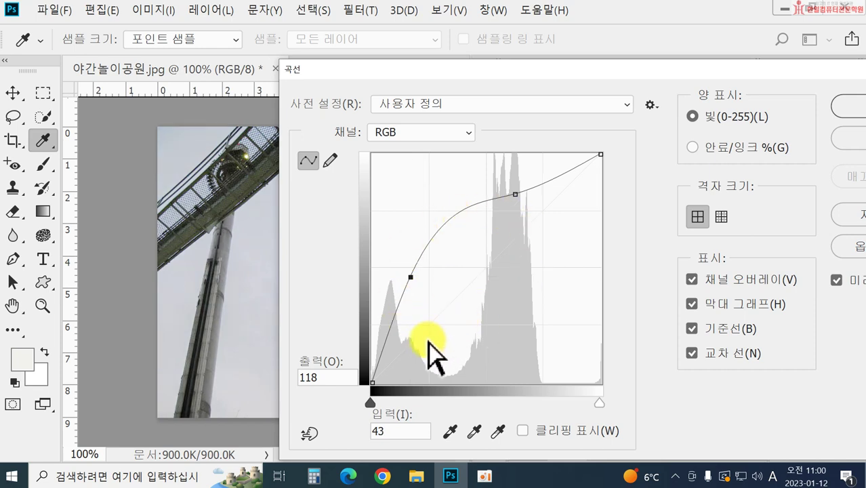
drag(515, 195, 521, 185)
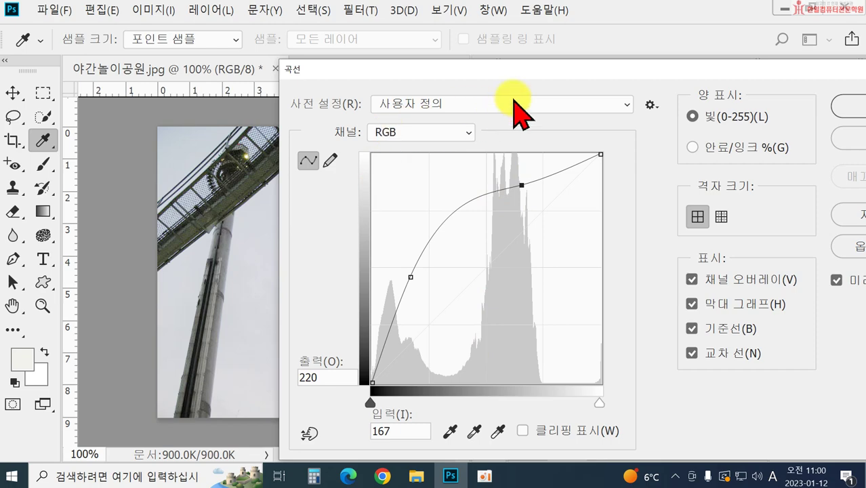
drag(648, 76, 548, 179)
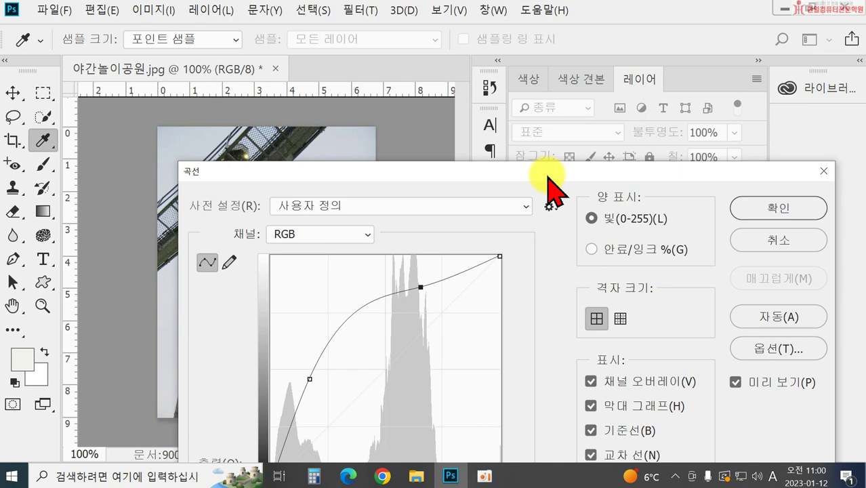
mouse_move(547, 173)
mouse_down()
mouse_move(554, 246)
mouse_move(553, 161)
mouse_up()
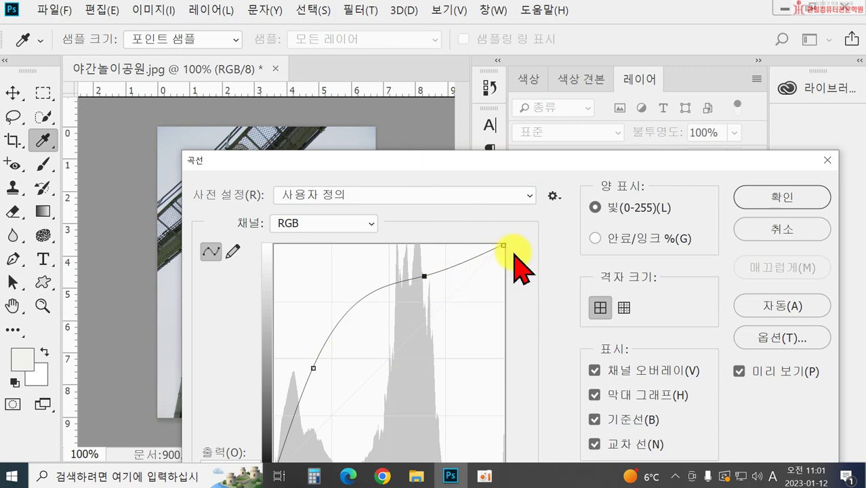
drag(526, 167, 550, 100)
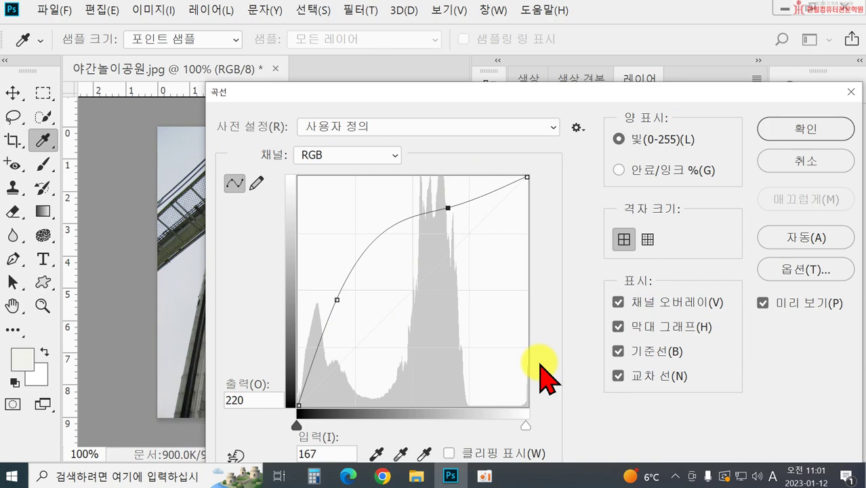
click(788, 128)
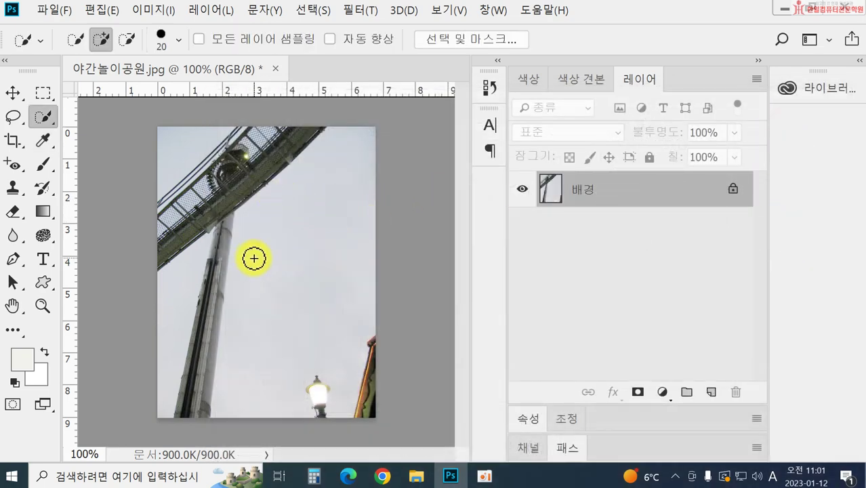
Compare the original photo with its Curves version in the history, ending on the original snapshot with the history display collapsed.
click(489, 89)
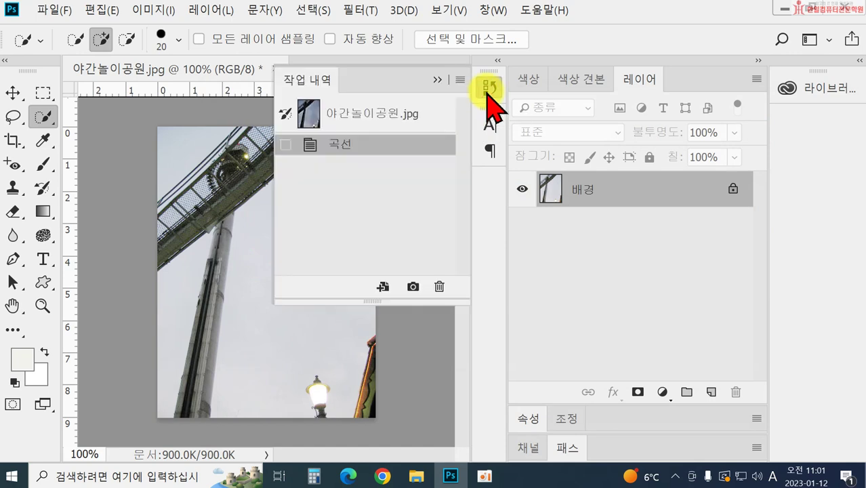
click(375, 122)
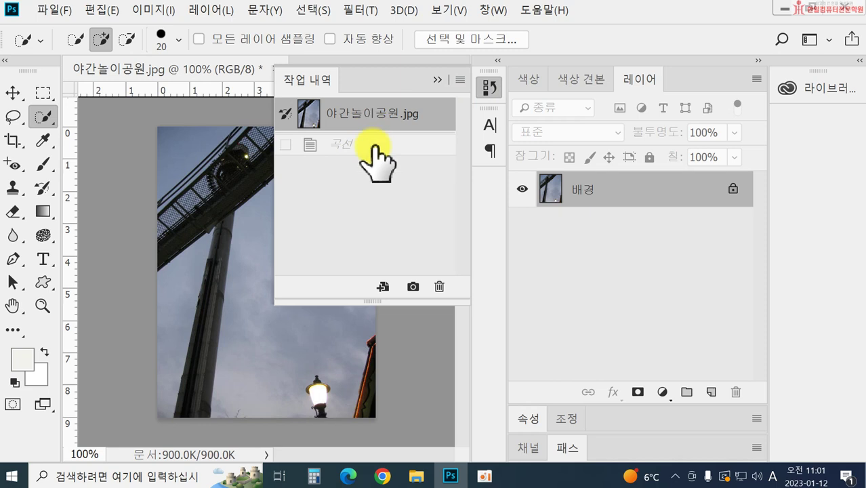
click(375, 144)
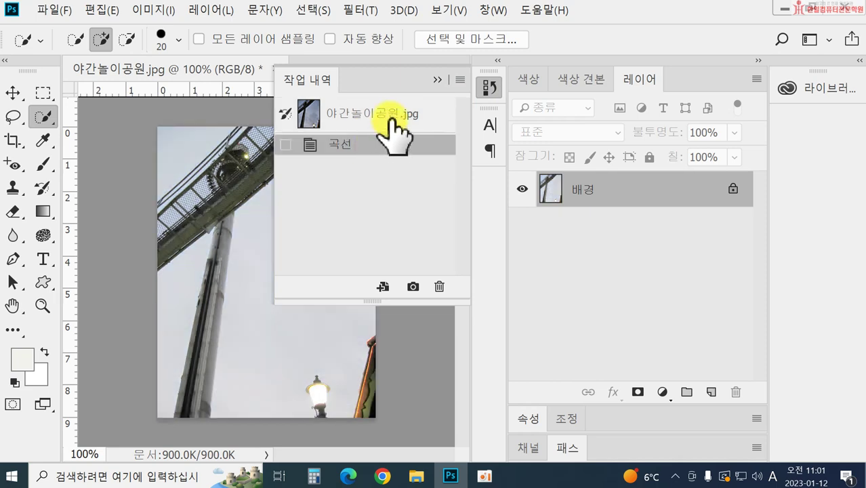
click(392, 117)
click(393, 146)
click(395, 115)
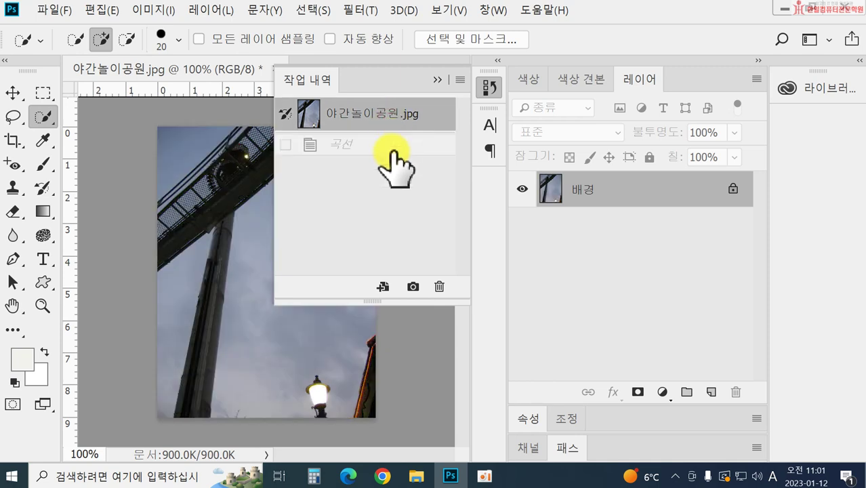
click(393, 152)
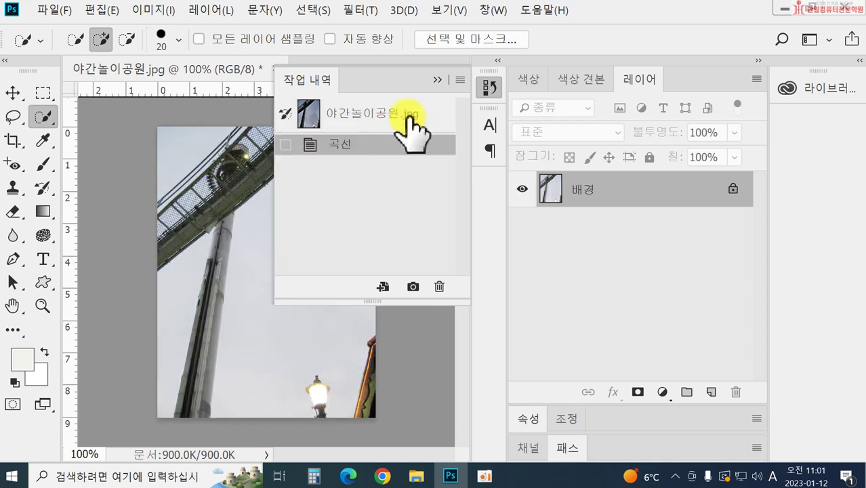
click(407, 116)
click(437, 80)
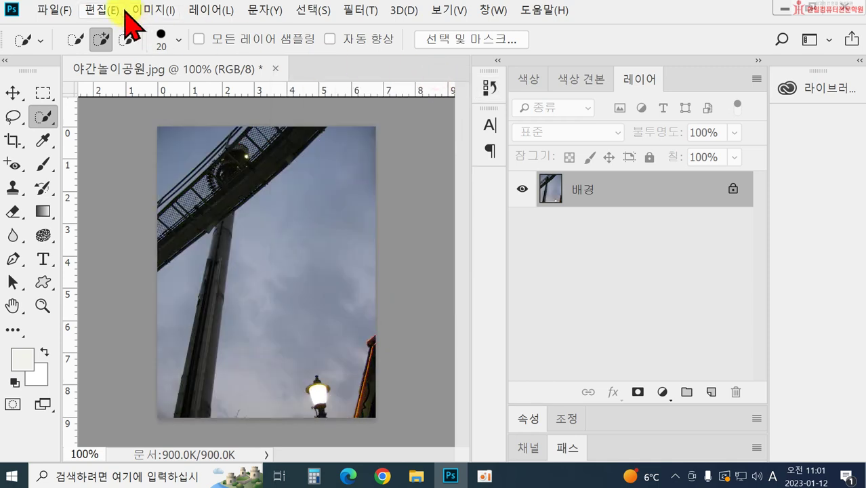
click(144, 14)
mouse_move(153, 45)
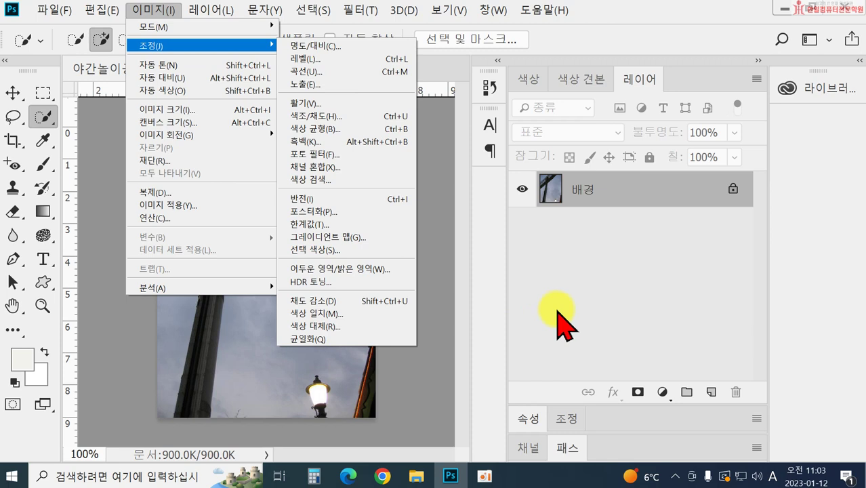
click(557, 325)
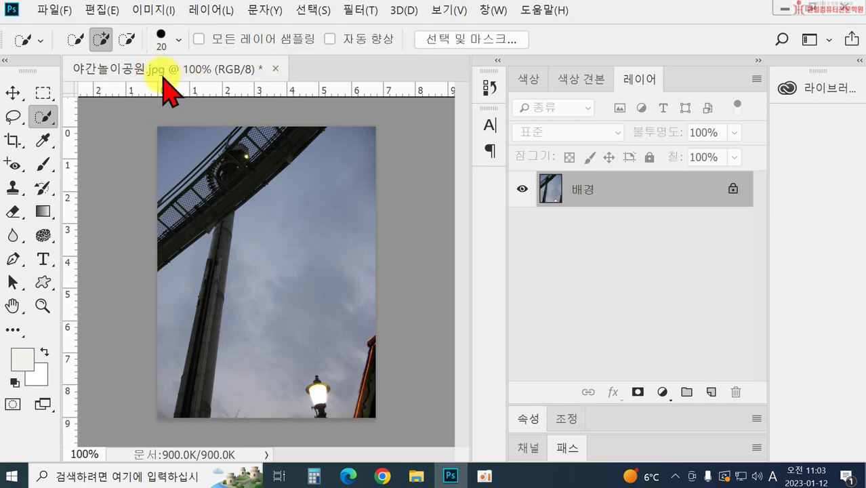
Close 야간놀이공원.jpg without saving and open 석탑.jpg from the 0. 실전 포토샵 folder.
click(275, 68)
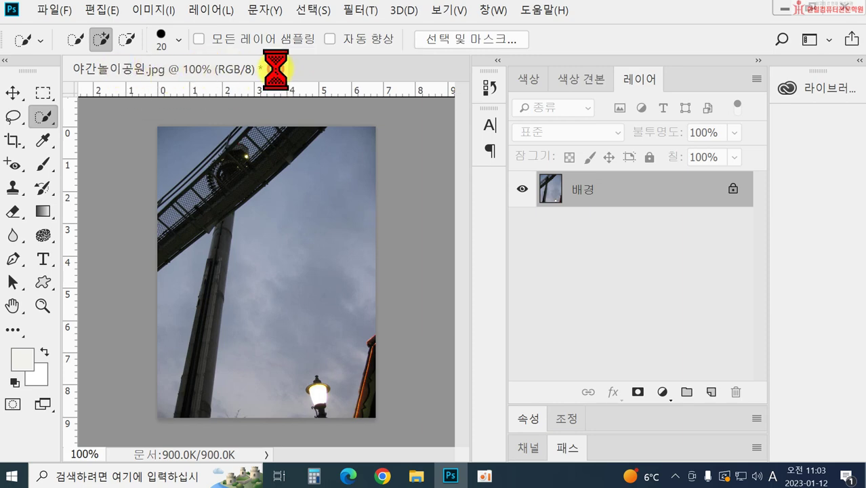
click(419, 198)
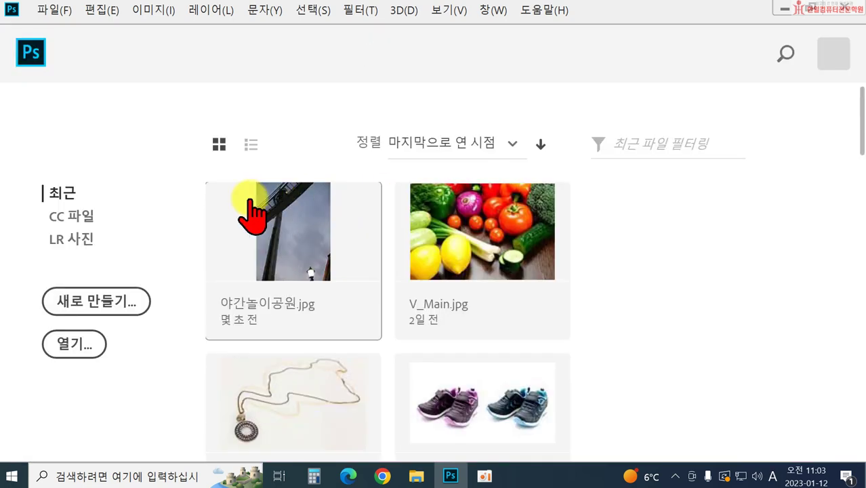
click(83, 346)
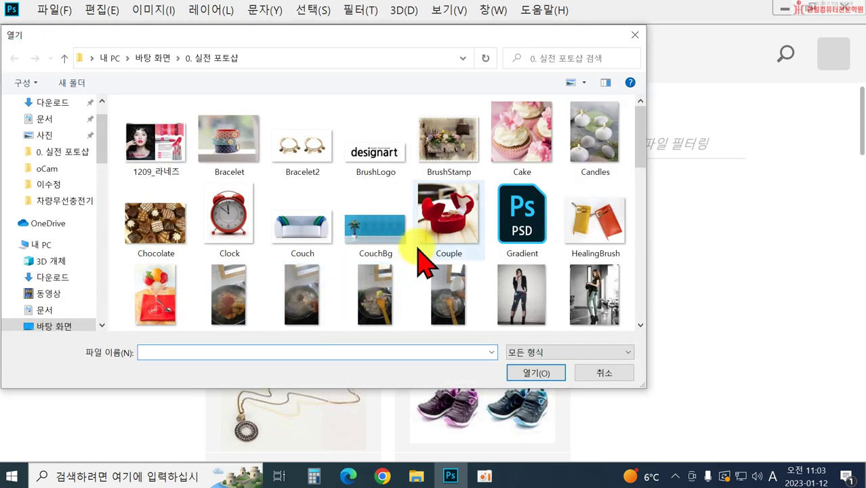
scroll(420, 264, down, 5)
scroll(420, 261, down, 1)
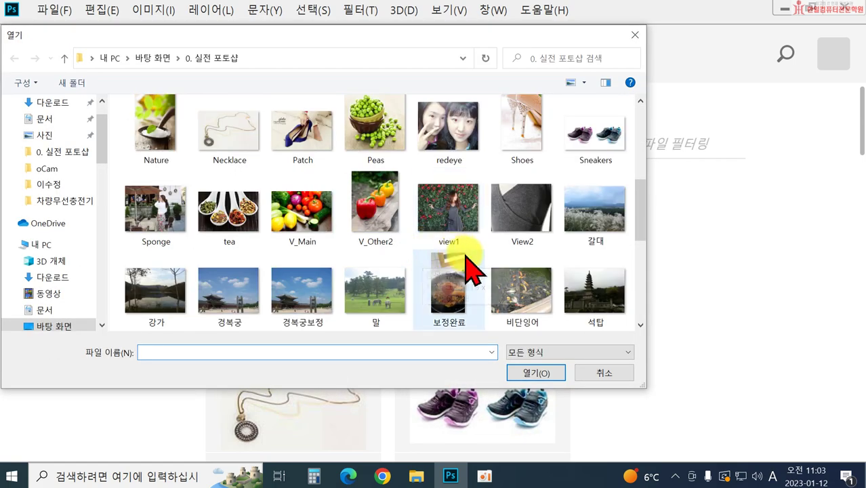
double_click(608, 313)
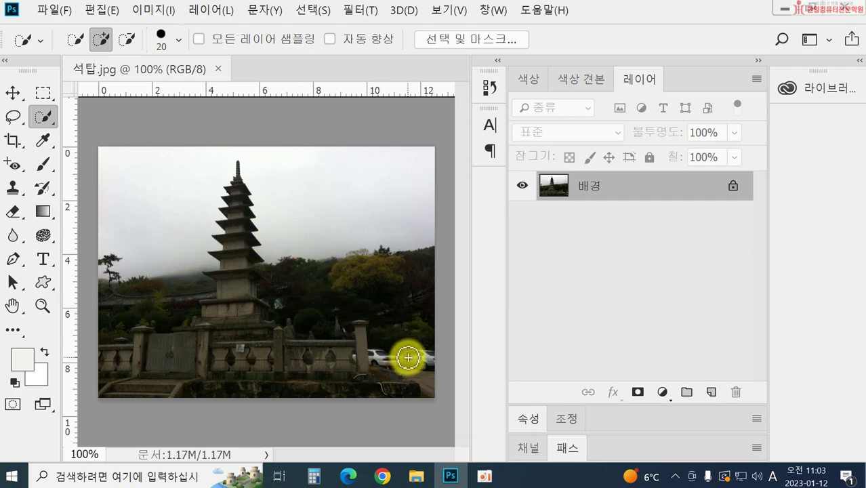
click(153, 10)
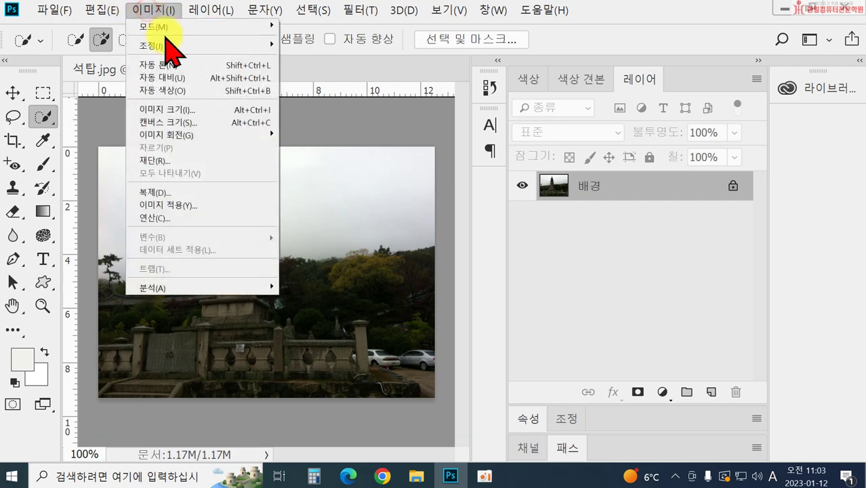
mouse_move(182, 46)
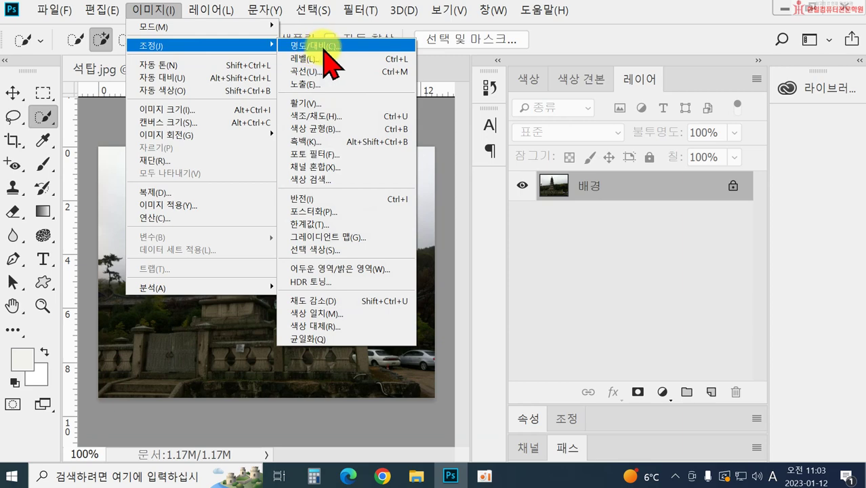
click(640, 286)
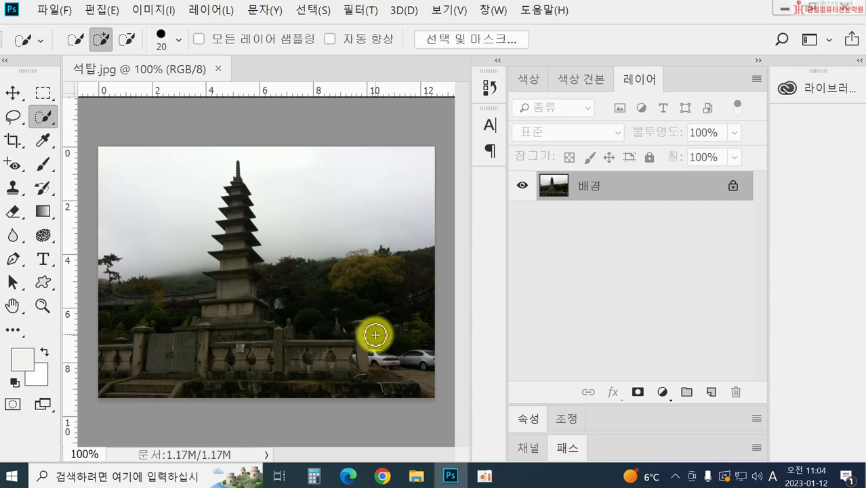
Apply a Levels adjustment to the RGB channel with midtones at 1.95, highlights at 185 and the shadow input slightly raised.
click(153, 10)
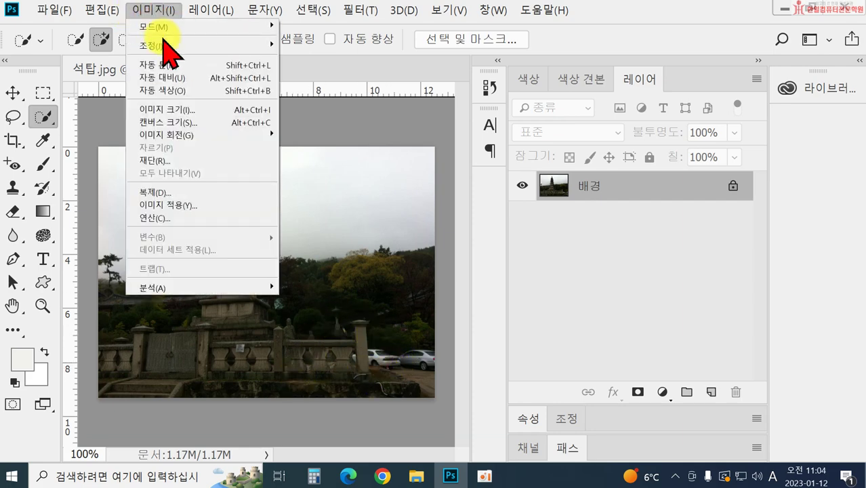
click(171, 45)
click(309, 59)
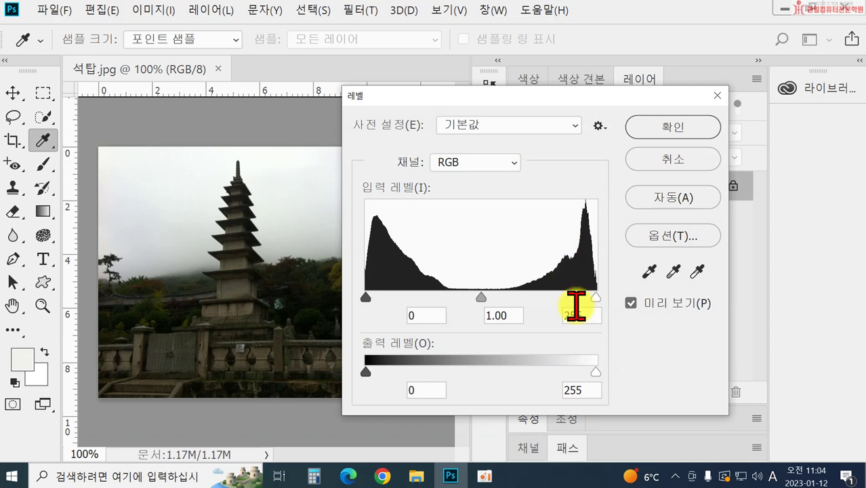
drag(594, 297, 552, 297)
drag(459, 297, 421, 298)
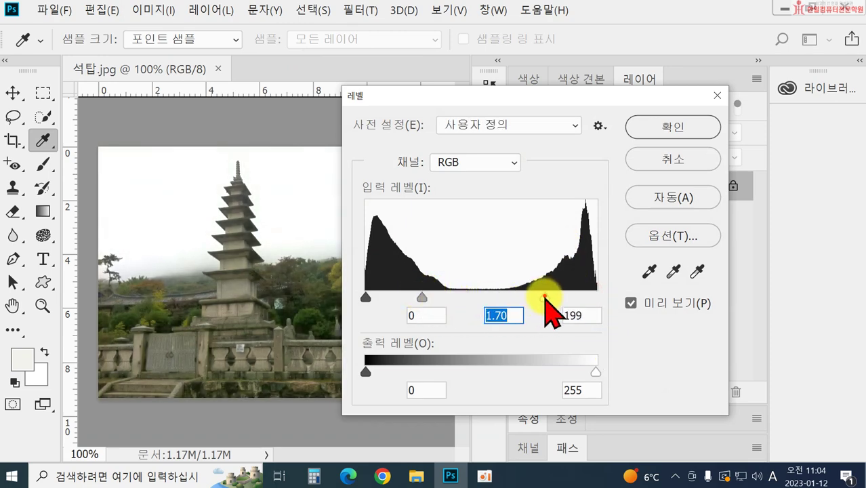
drag(545, 298, 534, 298)
drag(365, 297, 407, 298)
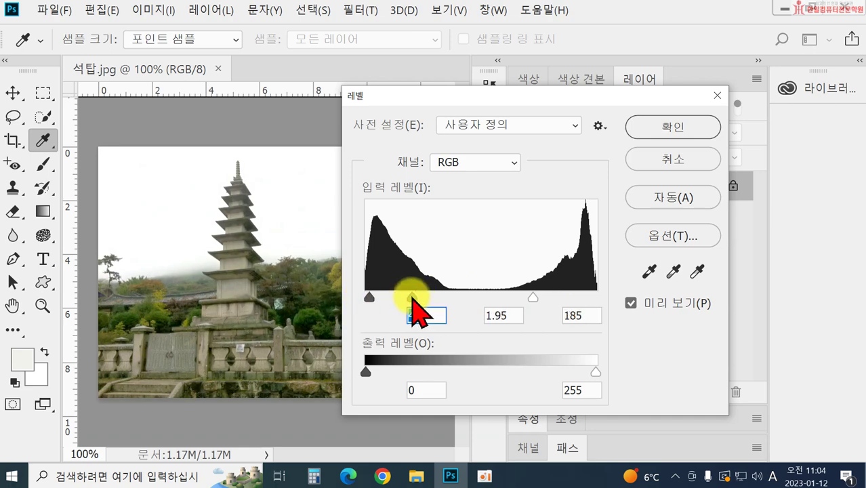
click(634, 127)
Start a Curves adjustment on 석탑.jpg and raise a point on the upper part of the RGB curve to output 182.
click(153, 10)
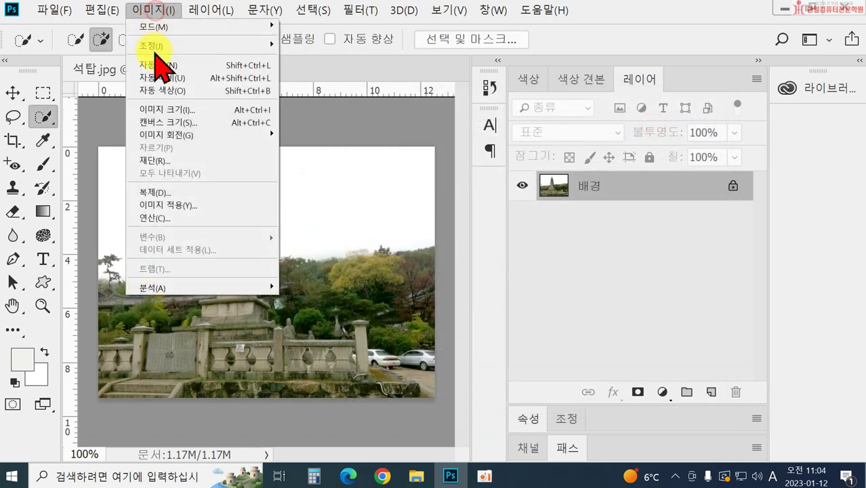
mouse_move(156, 45)
click(309, 72)
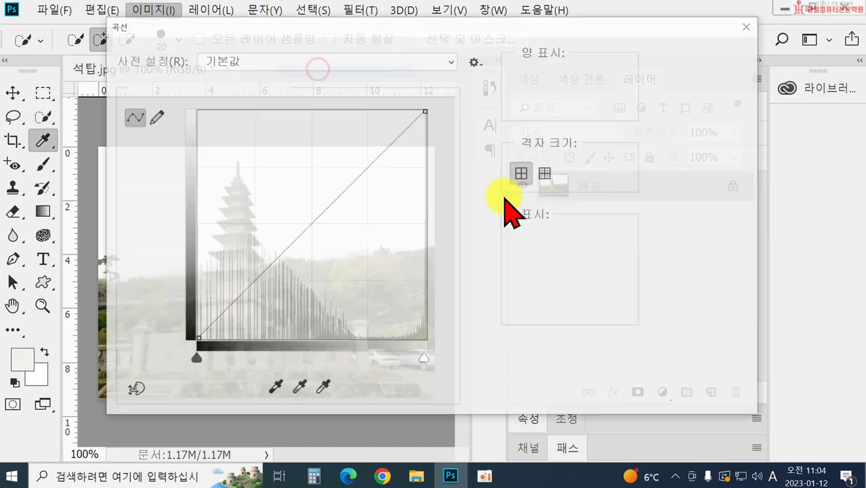
drag(333, 25, 575, 140)
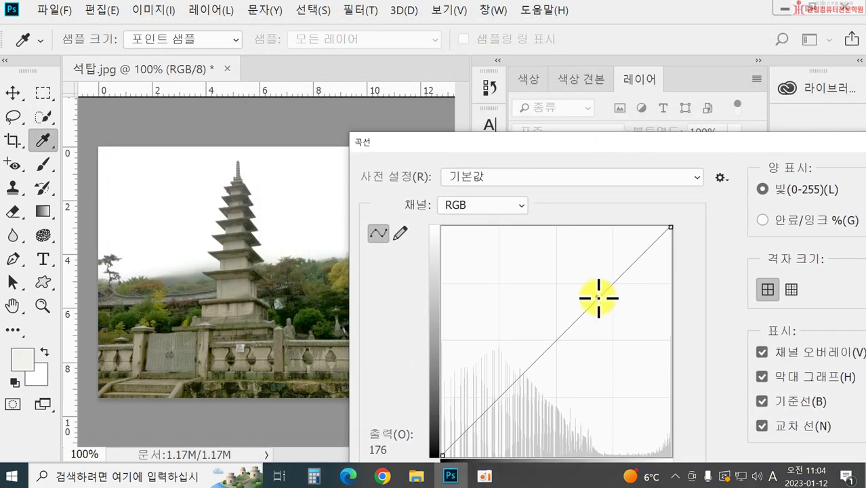
click(598, 297)
click(591, 293)
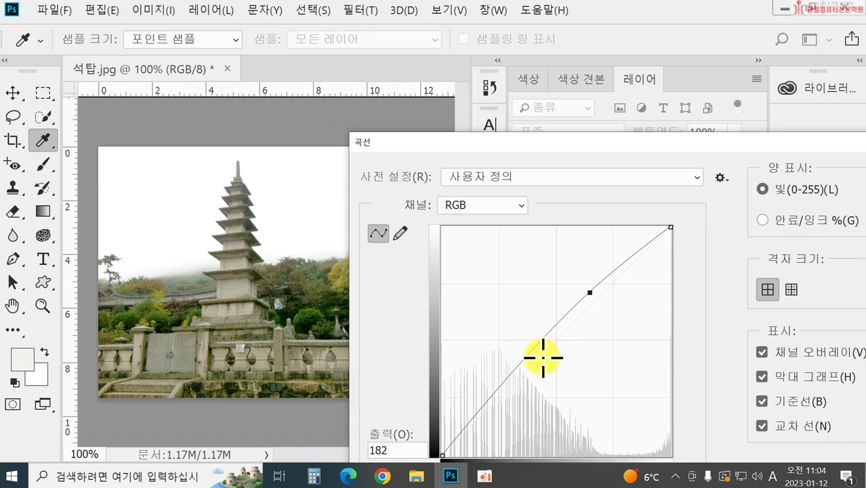
Add a lower curve point at about input 86, output 73 to darken the shadows, and apply the curve.
drag(506, 386, 522, 392)
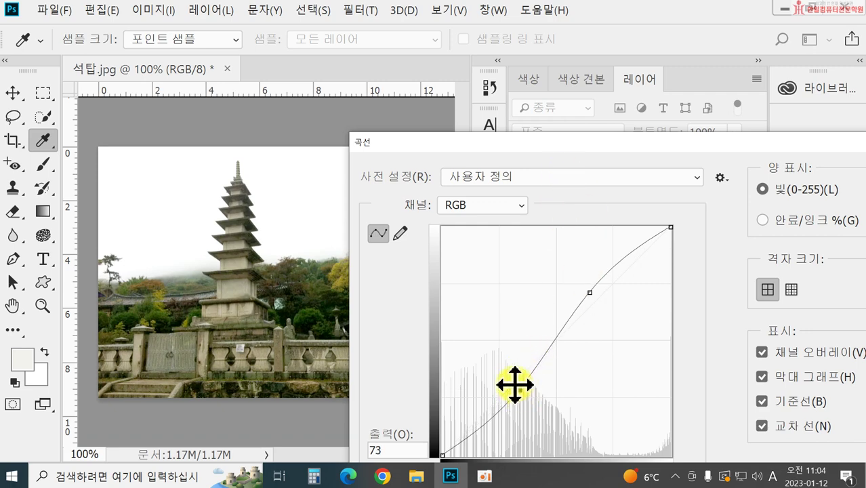
drag(493, 145, 450, 66)
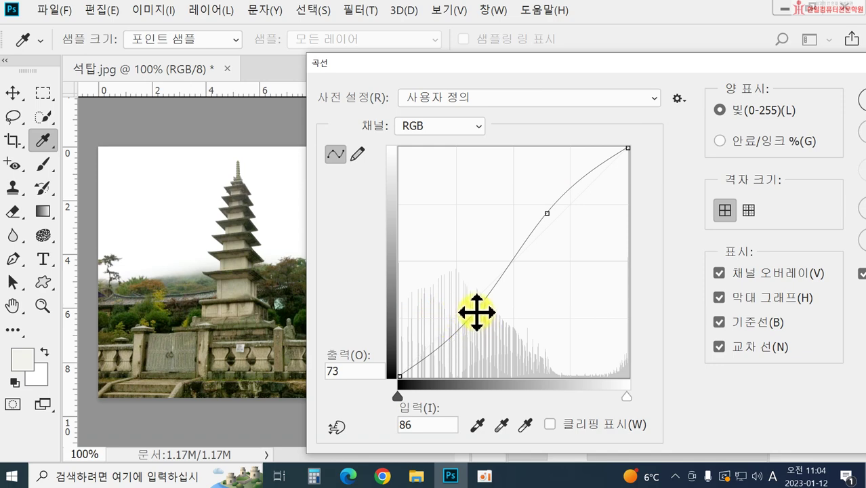
mouse_move(477, 311)
mouse_down()
mouse_move(456, 283)
mouse_move(481, 310)
mouse_up()
drag(515, 62, 259, 225)
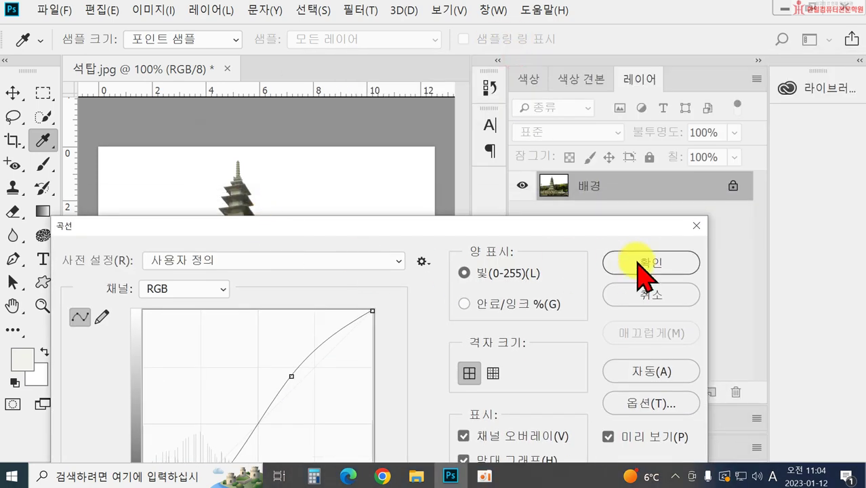
click(649, 263)
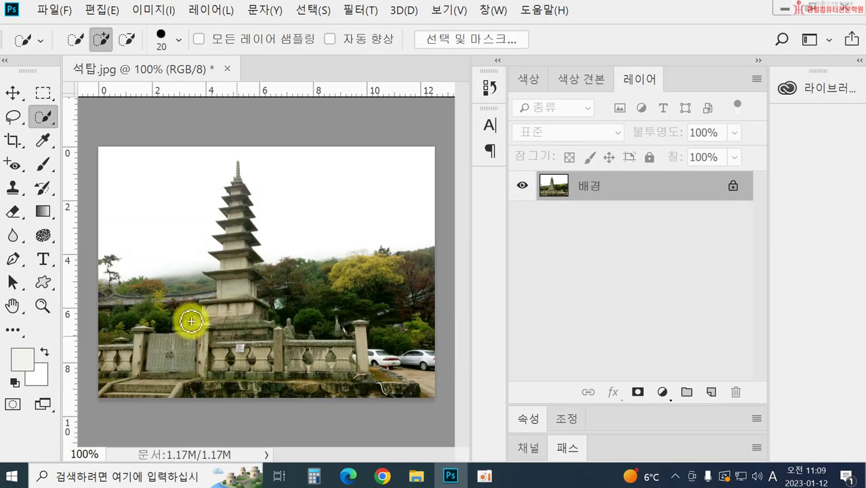
Close 석탑.jpg without saving and open Necklace.jpg from the 0. 실전 포토샵 folder.
click(227, 69)
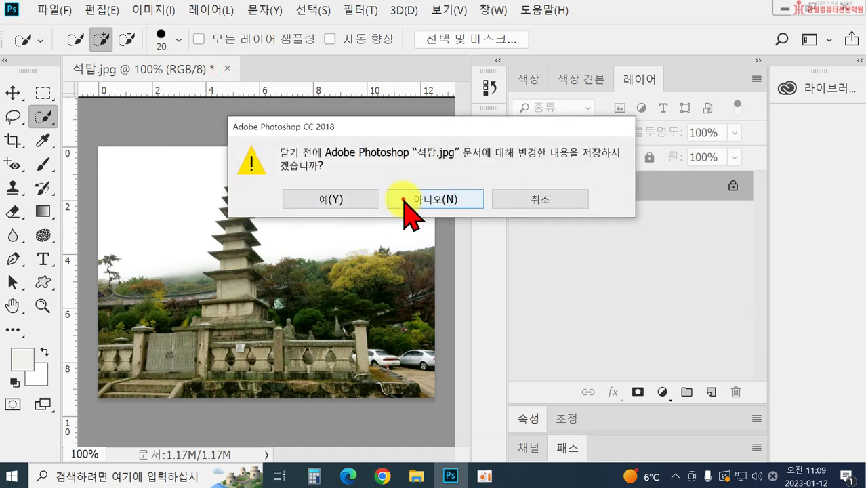
click(407, 198)
click(76, 352)
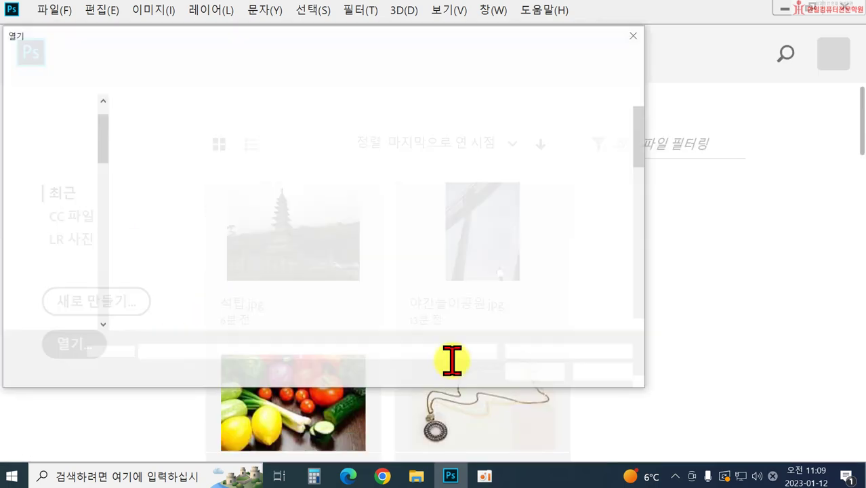
scroll(380, 271, down, 2)
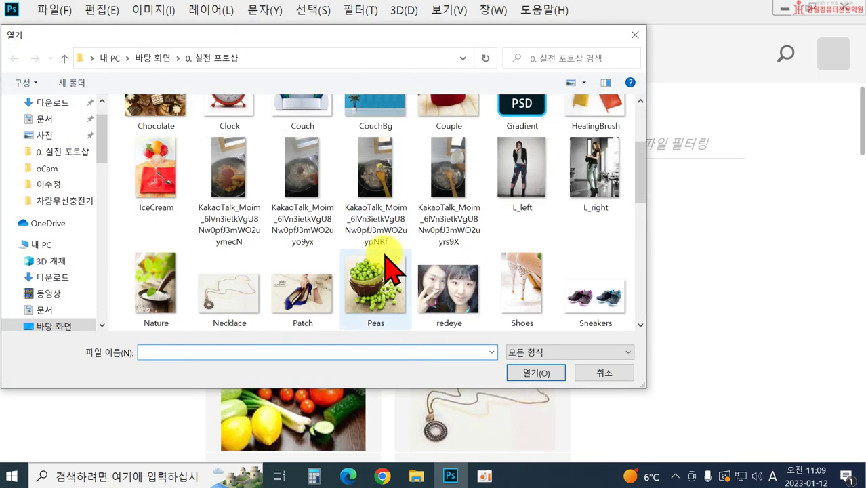
double_click(236, 302)
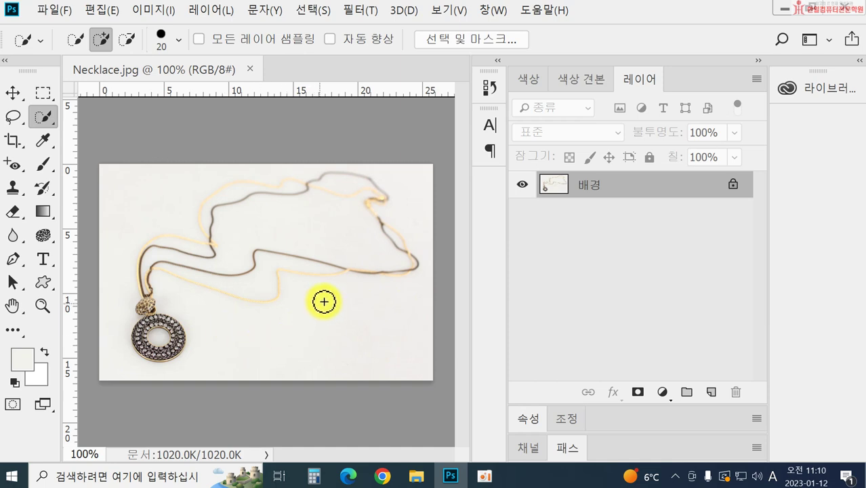
Start a Levels adjustment and set the white point by sampling the off-white background beside the pendant.
click(143, 14)
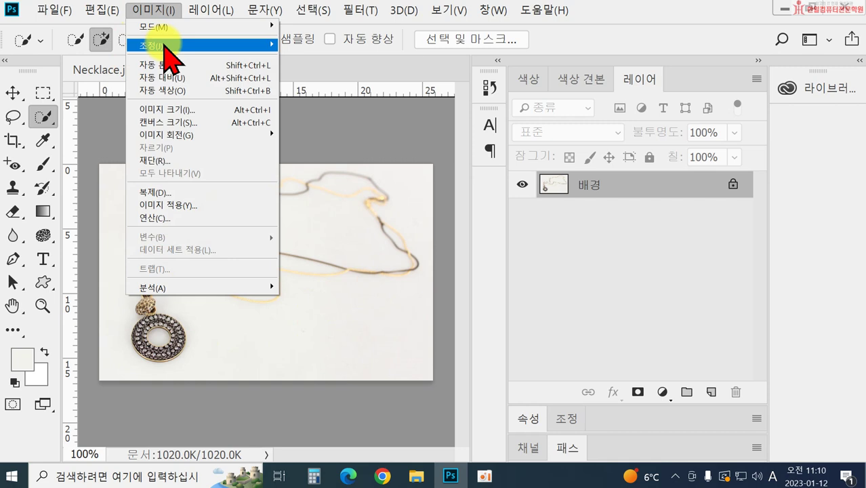
mouse_move(165, 48)
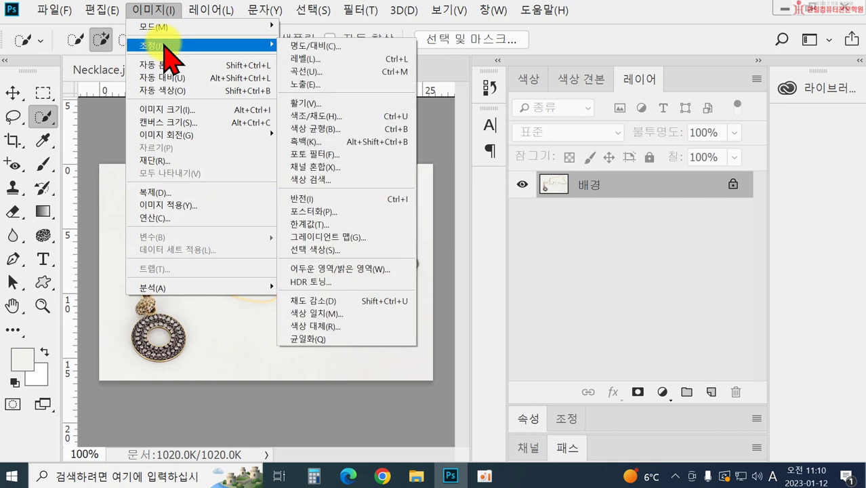
click(332, 60)
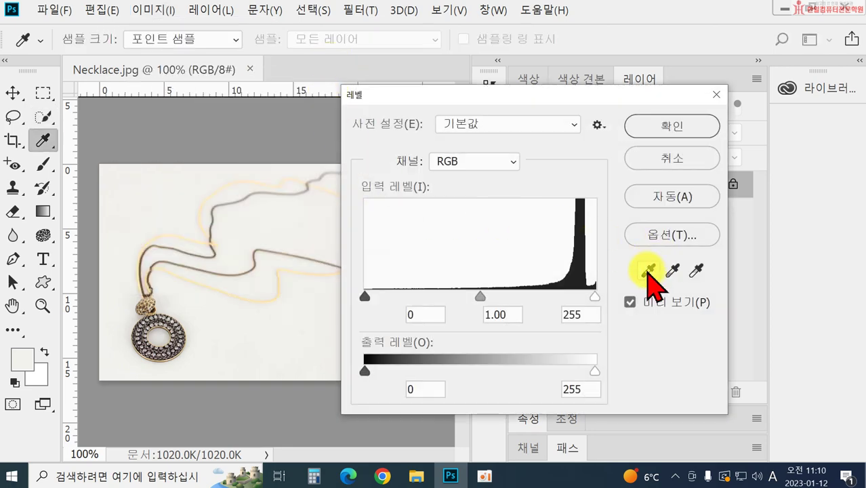
click(698, 272)
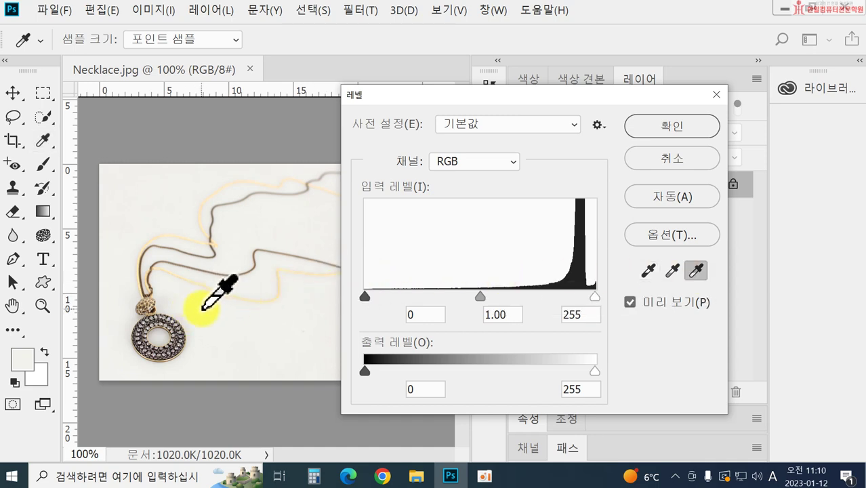
click(203, 308)
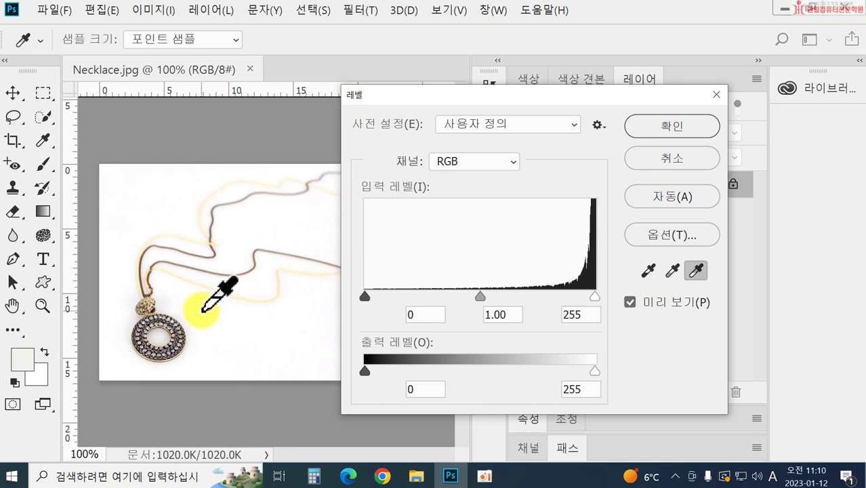
Resample the Levels white point at several background spots around the pendant, ending on the light area just beside its clasp.
click(170, 309)
click(169, 308)
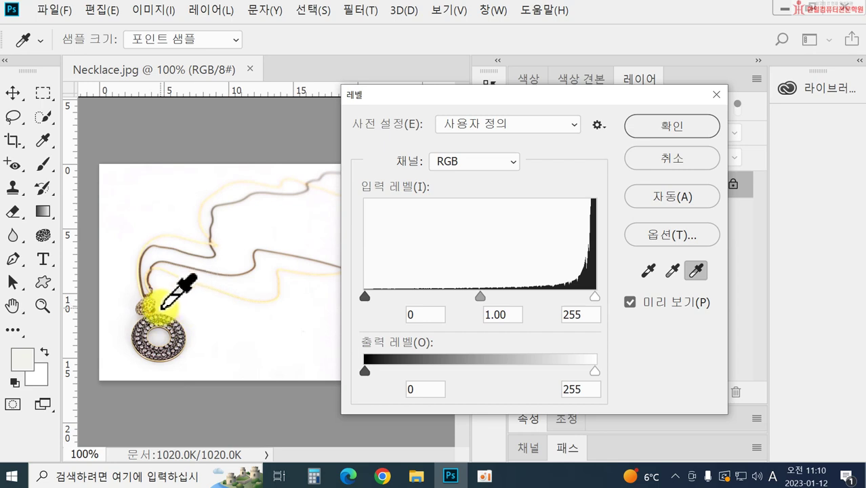
click(205, 319)
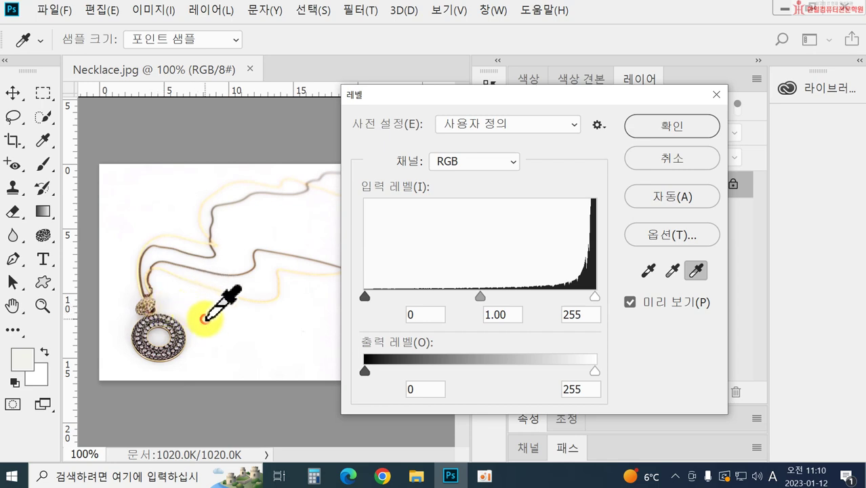
click(166, 306)
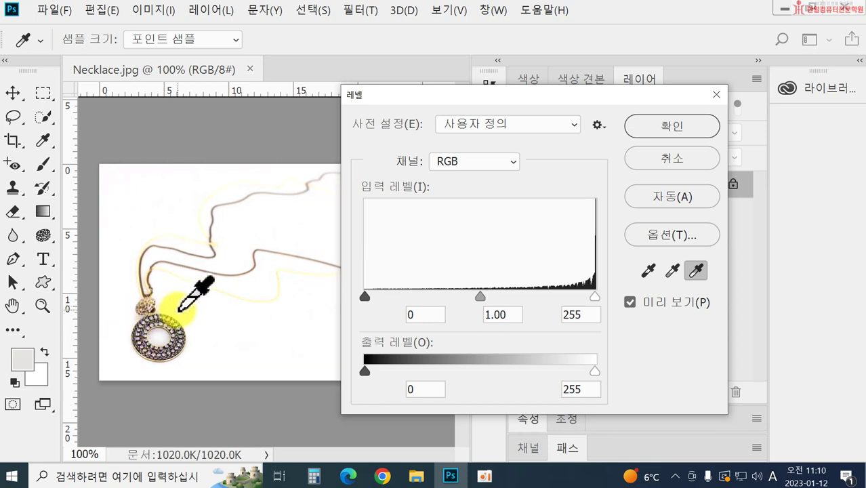
click(188, 306)
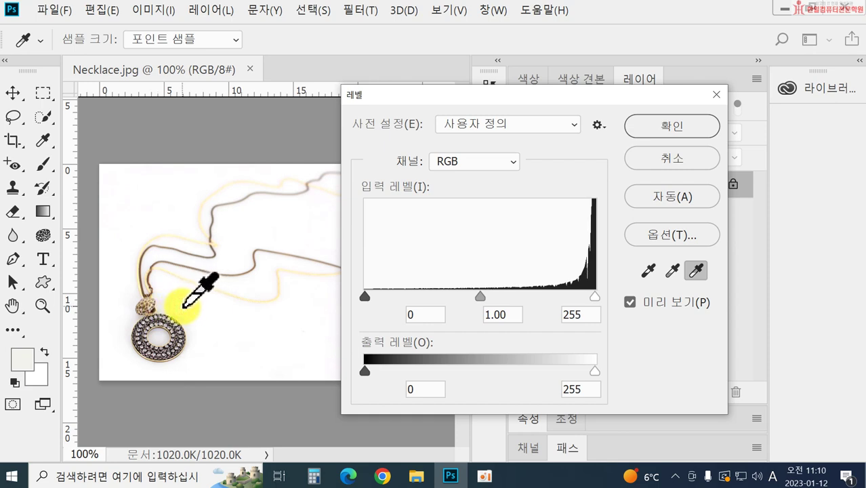
Set the Levels input highlights to 246 and midtones to 1.04, and apply the adjustment.
drag(594, 296, 588, 297)
mouse_move(478, 297)
mouse_down()
mouse_move(442, 296)
mouse_move(500, 289)
mouse_move(475, 293)
mouse_up()
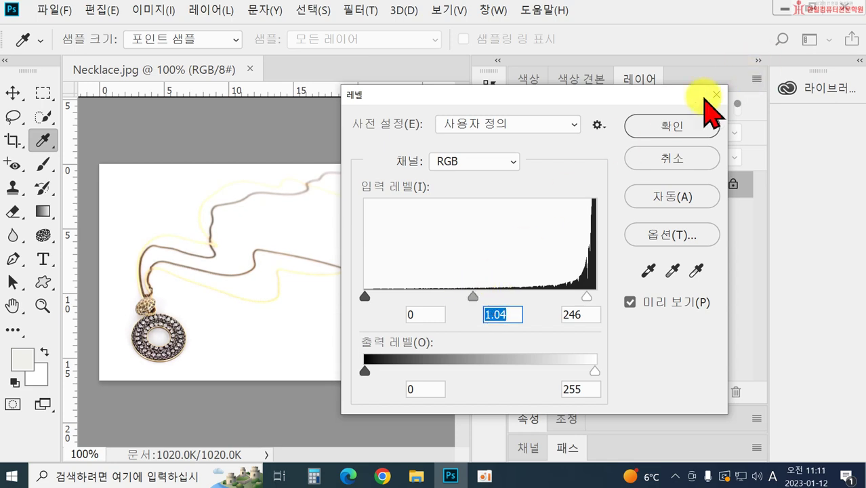
click(679, 129)
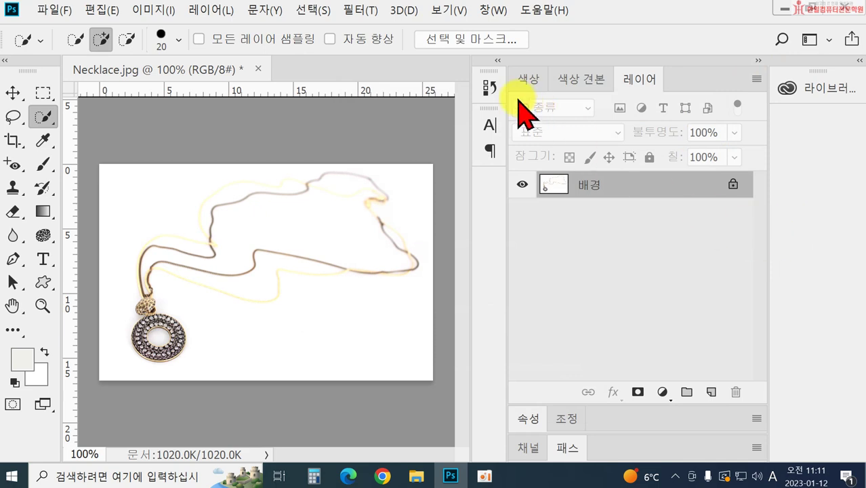
Compare the original necklace snapshot with its Levels version in the history, ending on the Levels state.
click(491, 87)
click(393, 110)
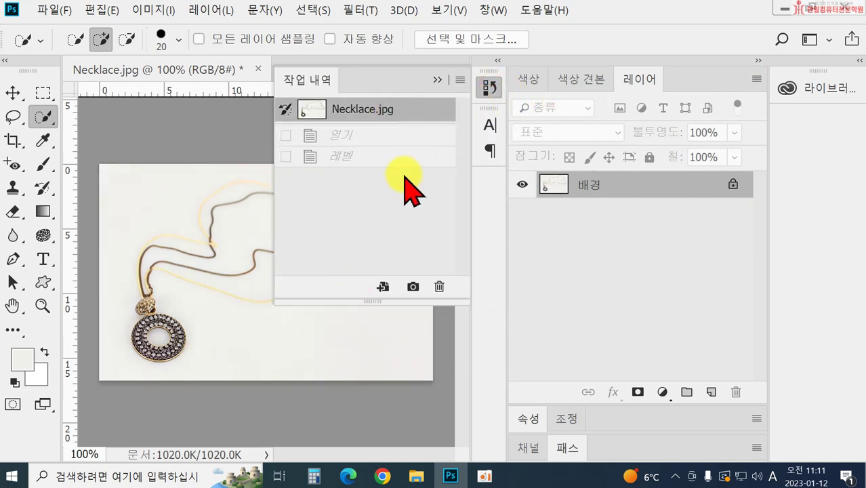
click(400, 158)
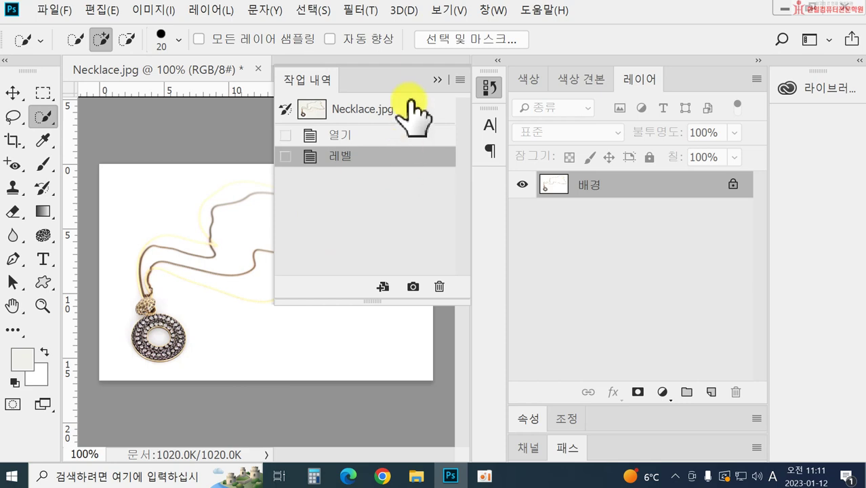
click(404, 109)
click(390, 163)
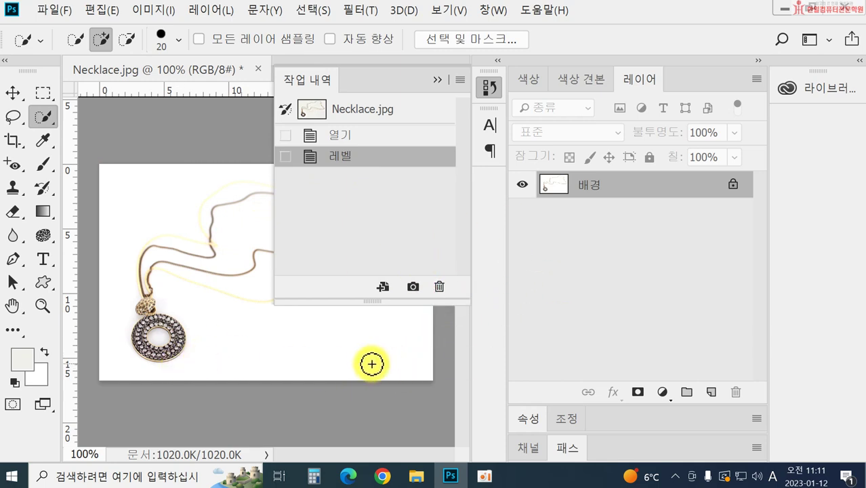
Close Necklace.jpg without saving, open V_Main.jpg from the same folder, and collapse the history display.
click(258, 69)
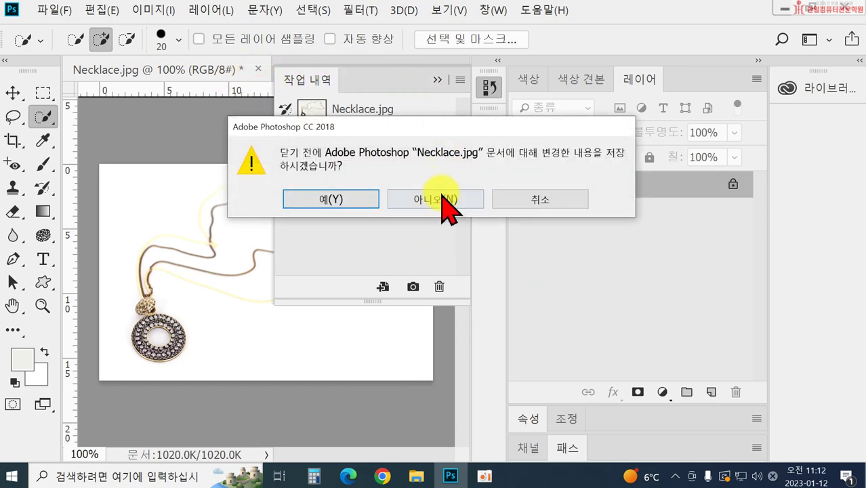
click(448, 203)
click(71, 345)
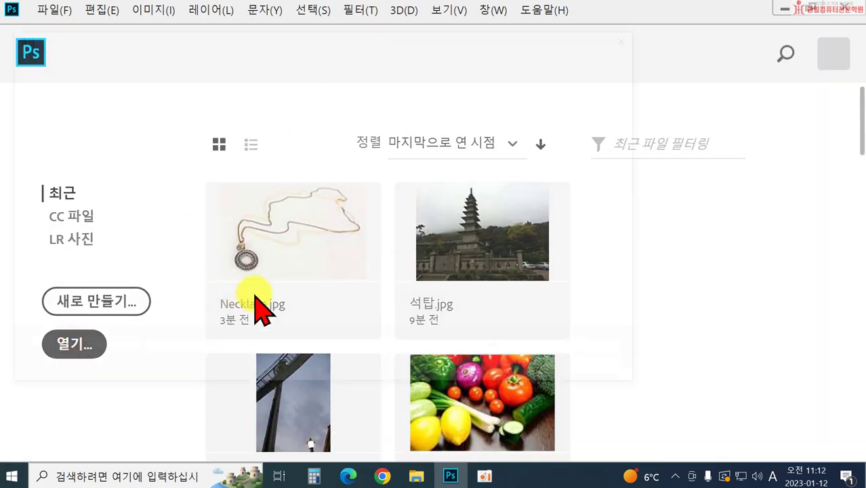
scroll(478, 252, down, 3)
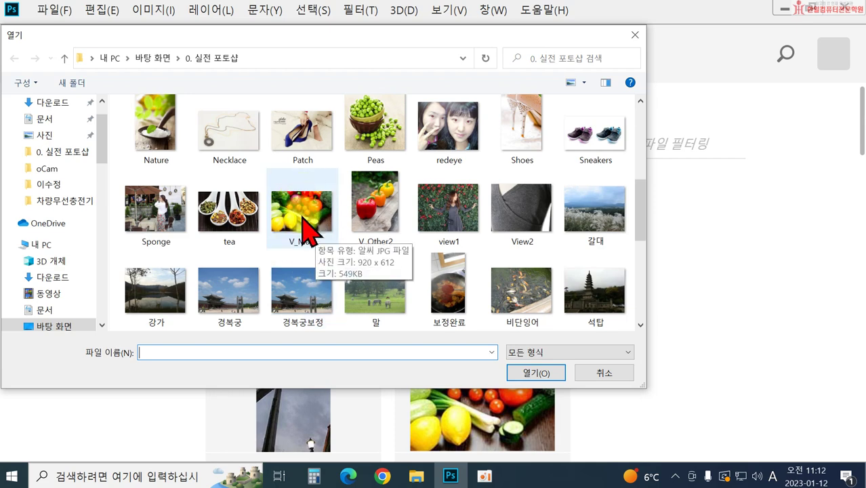
double_click(303, 230)
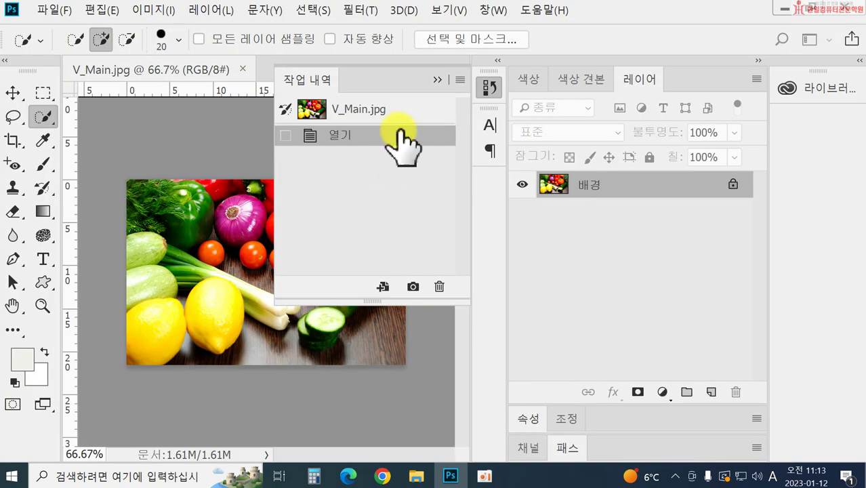
click(441, 80)
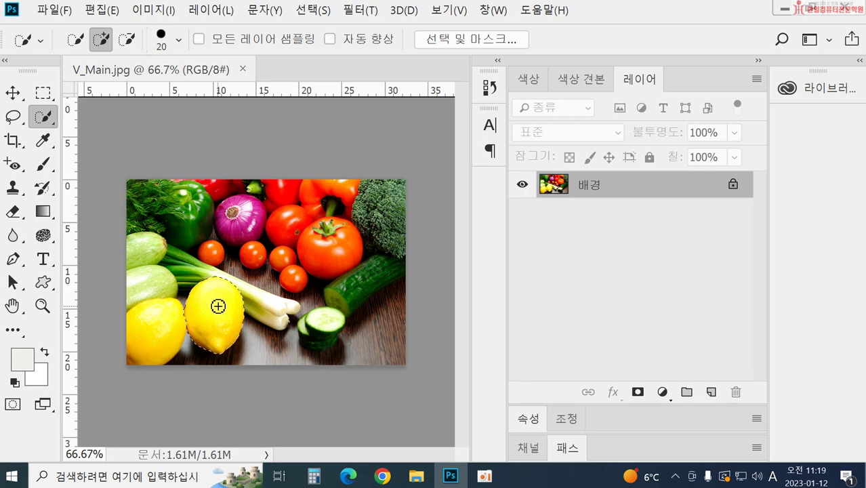
Deselect the lemon, practise a Quick Selection of the purple onion, and subtract the cherry tomatoes below it from the selection.
drag(221, 354, 191, 348)
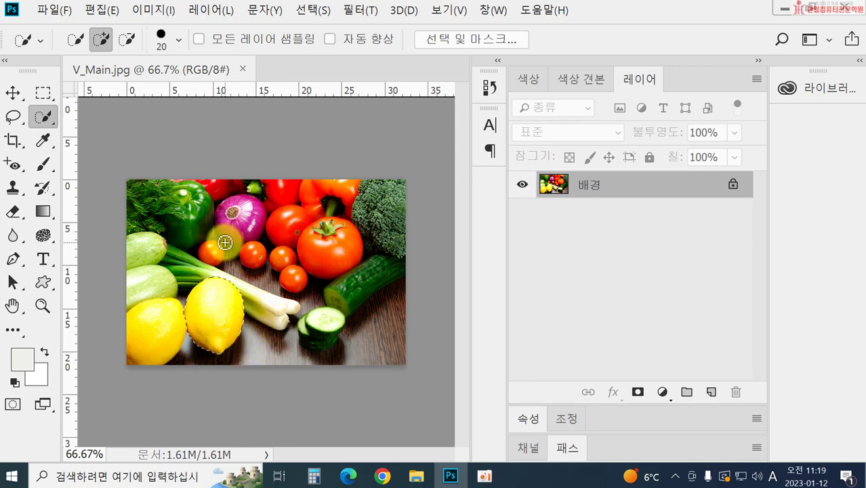
key(ctrl+d)
mouse_move(234, 234)
mouse_down()
mouse_move(242, 203)
mouse_move(257, 221)
mouse_move(227, 224)
mouse_up()
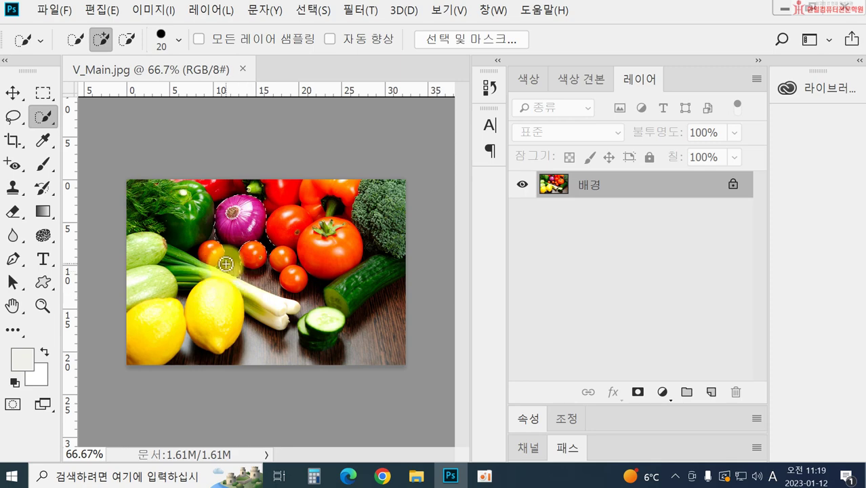
click(126, 39)
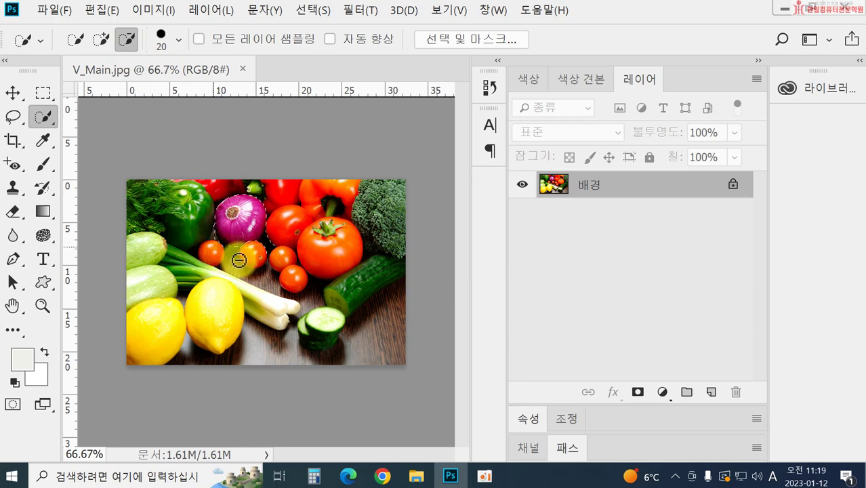
click(270, 248)
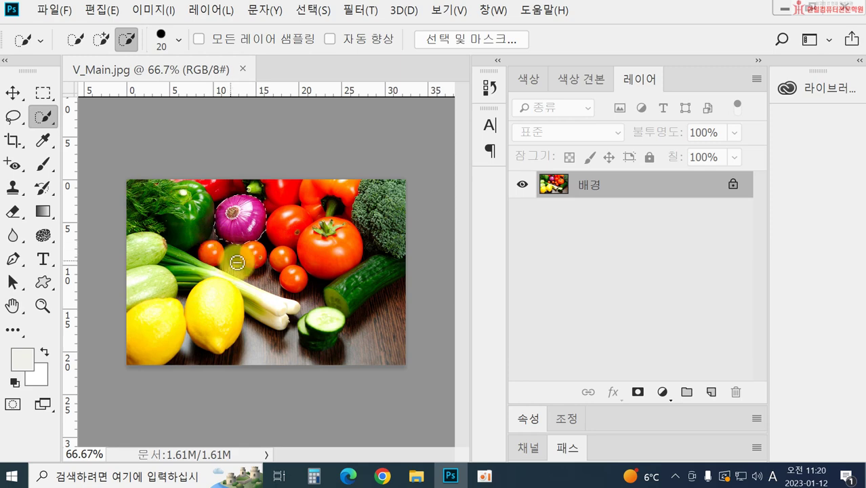
key(ctrl+d)
Select the whole lemon beside the spring onions with Quick Selection.
click(48, 118)
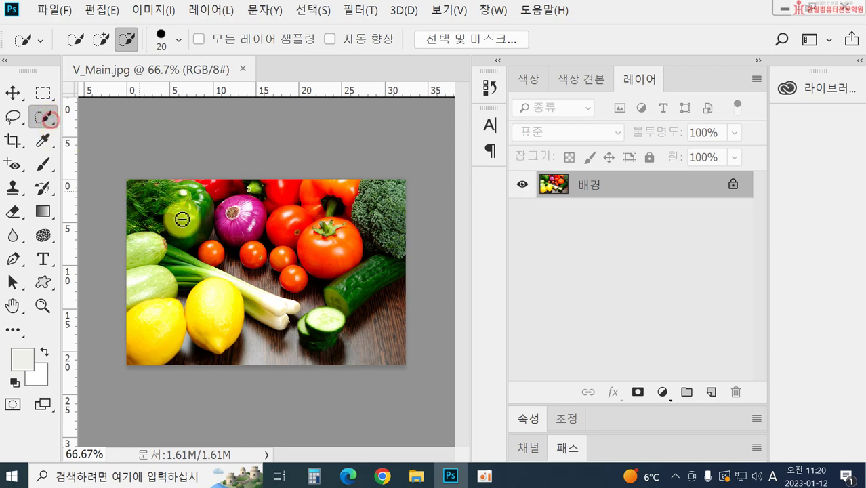
mouse_move(219, 315)
mouse_down()
mouse_move(222, 296)
mouse_move(229, 315)
mouse_up()
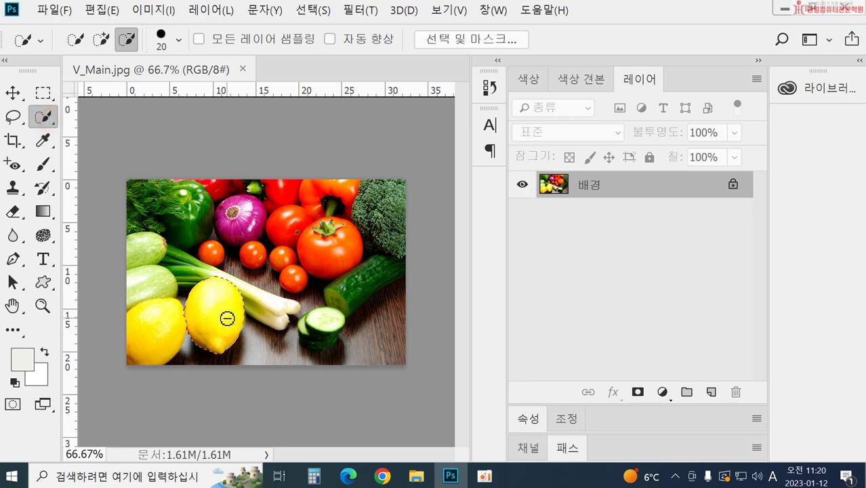
mouse_move(333, 359)
mouse_down()
mouse_move(334, 336)
mouse_move(221, 242)
mouse_move(254, 238)
mouse_move(217, 231)
mouse_move(265, 236)
mouse_up()
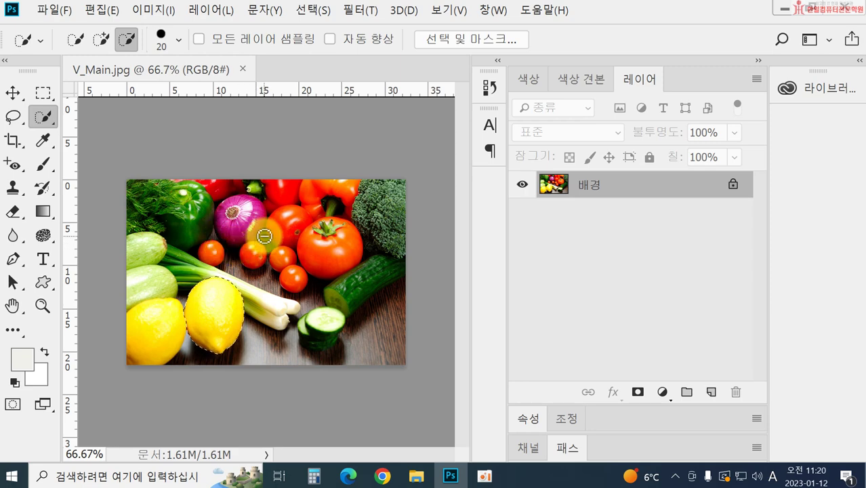
key(ctrl+d)
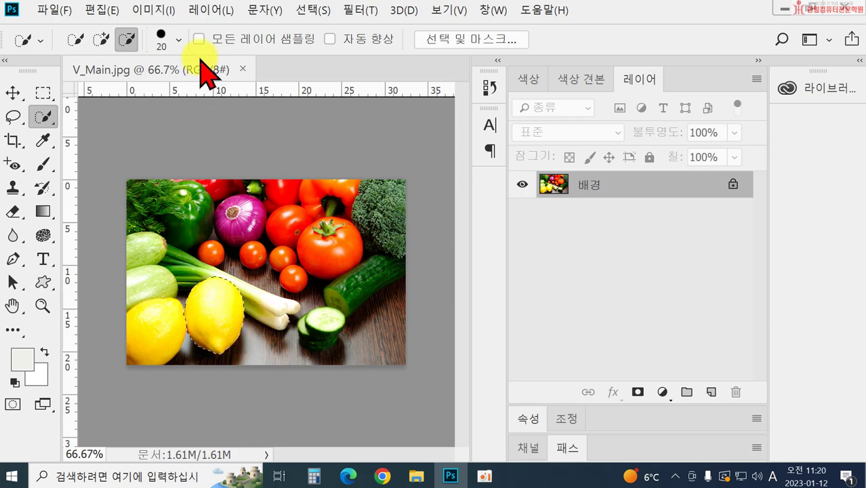
Recolour the selected lemon with Hue/Saturation, setting hue to -36 and saturation to +1, and apply it.
click(153, 10)
mouse_move(154, 46)
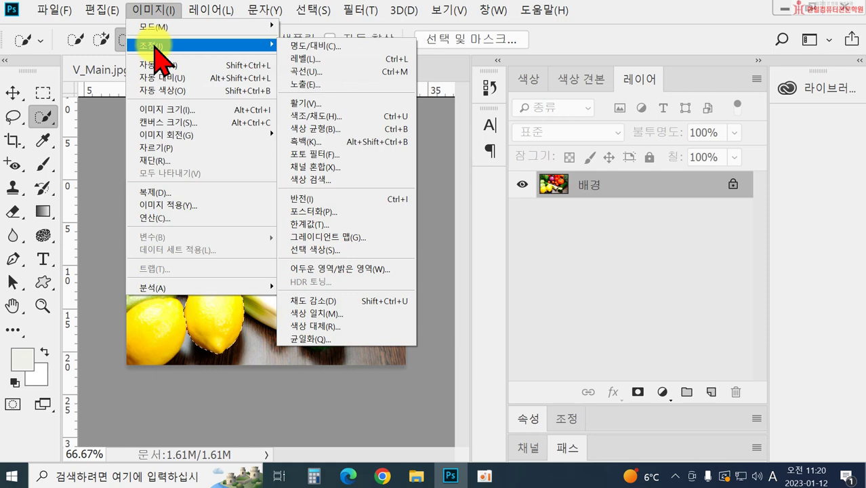
click(339, 116)
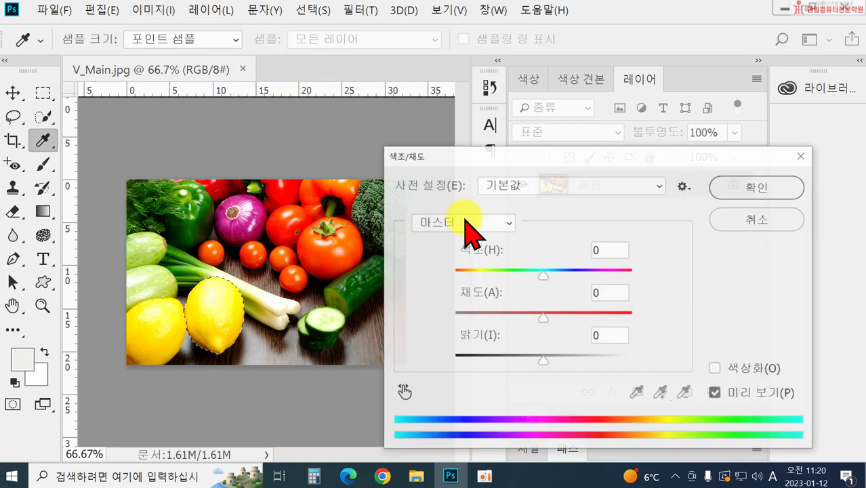
drag(547, 277, 511, 299)
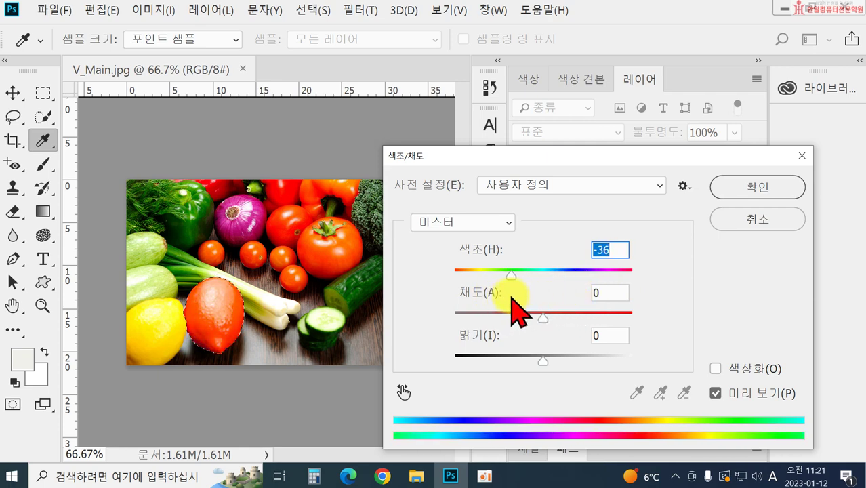
click(544, 315)
mouse_move(544, 317)
mouse_down()
mouse_move(635, 316)
mouse_move(473, 318)
mouse_move(544, 318)
mouse_up()
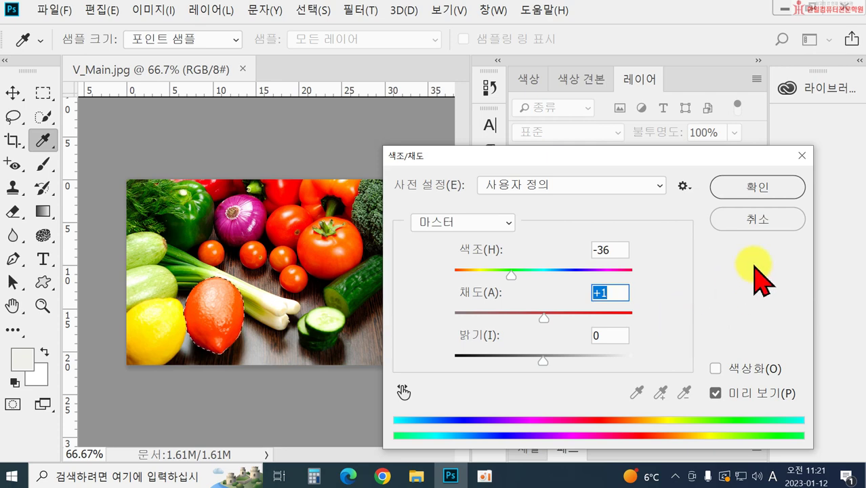
click(750, 188)
Quick-select the lemon in the photo's lower-left corner and shift its hue to yellow-green with Hue/Saturation.
key(w)
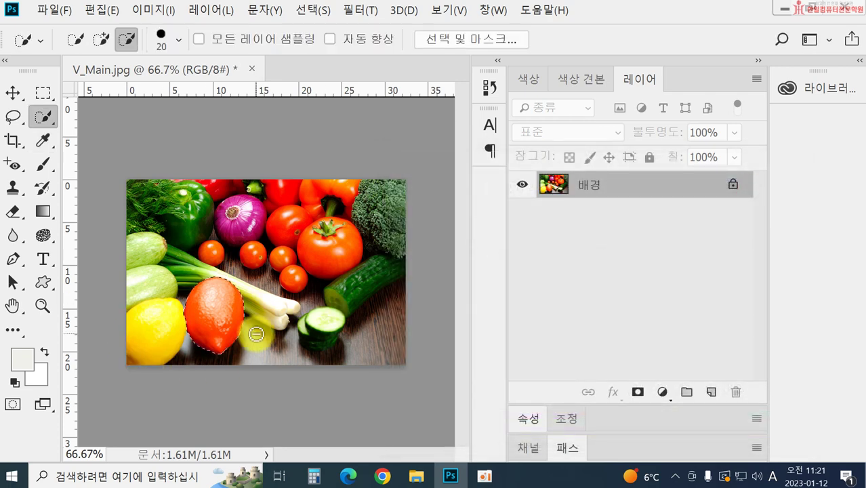
drag(256, 336, 363, 335)
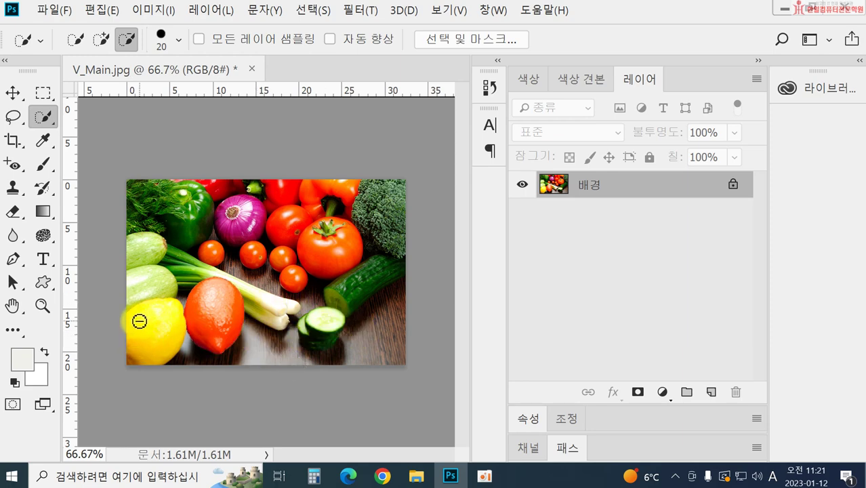
drag(139, 325, 157, 326)
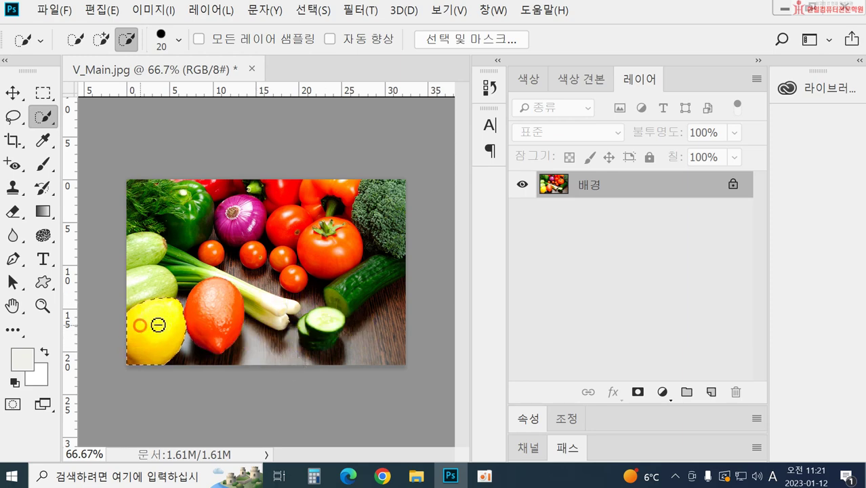
click(144, 11)
mouse_move(155, 45)
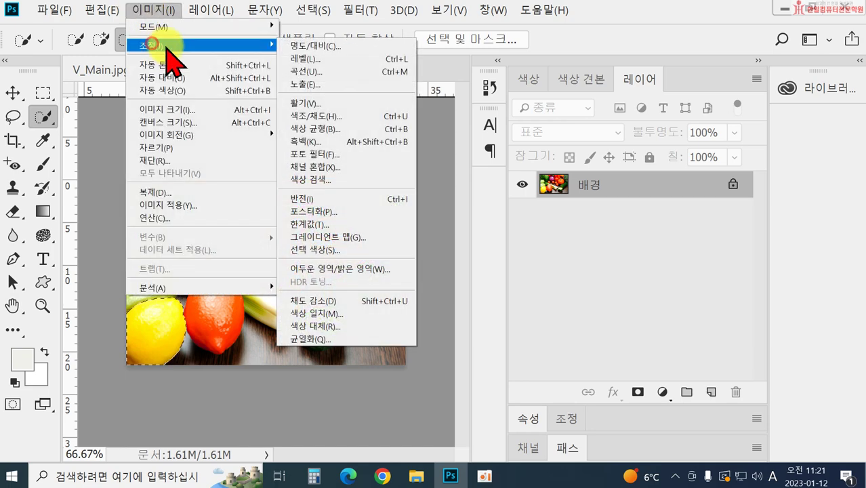
click(311, 115)
mouse_move(543, 270)
mouse_down()
mouse_move(510, 275)
mouse_move(569, 275)
mouse_up()
click(744, 190)
Select all four cherry tomatoes in the middle of the photo by adding them together with Quick Selection.
key(w)
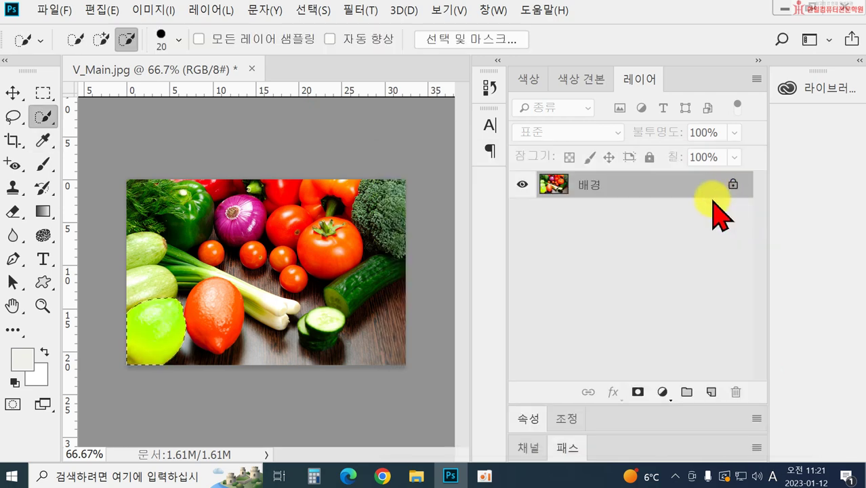
drag(300, 280, 272, 250)
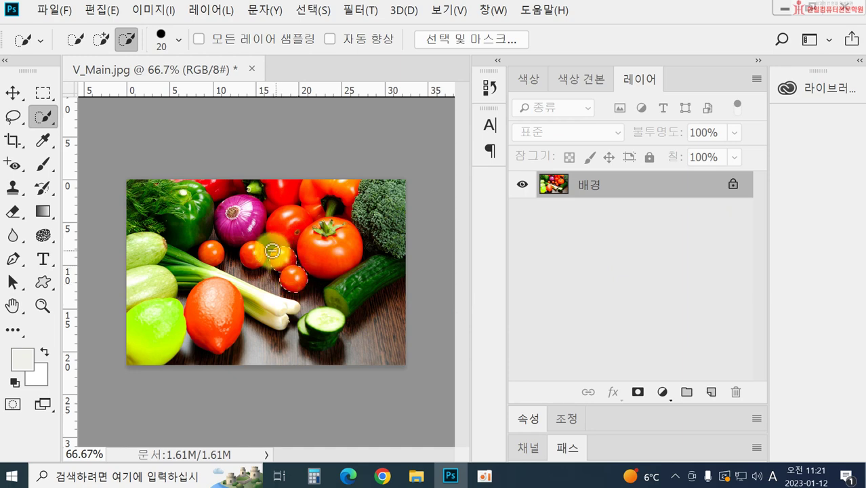
click(102, 38)
click(253, 255)
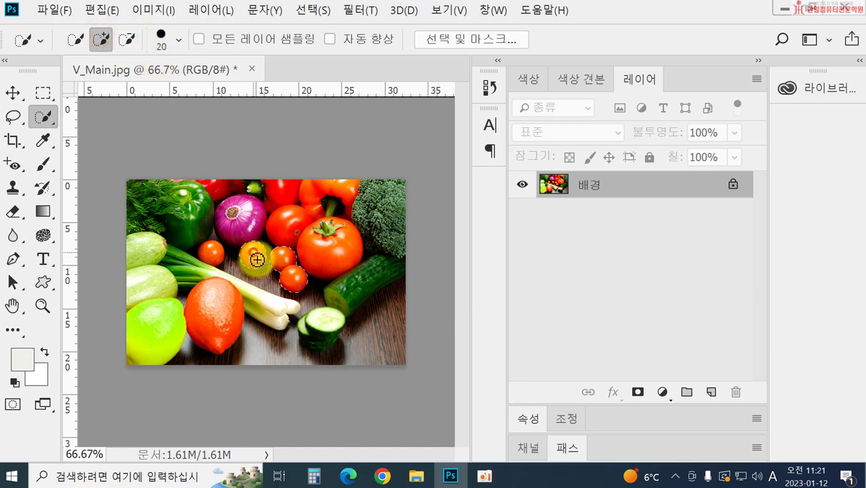
click(211, 254)
Turn the selected cherry tomatoes blue with Hue/Saturation, and revert the photo to its original colours.
click(154, 10)
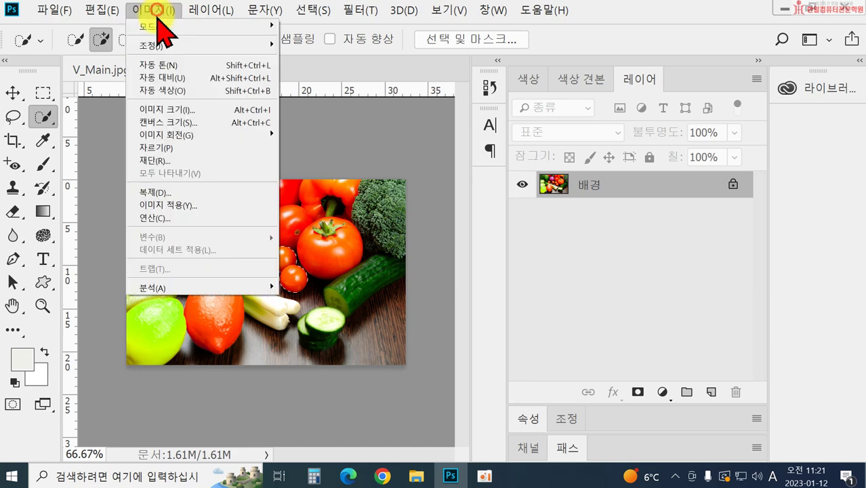
mouse_move(163, 45)
click(342, 116)
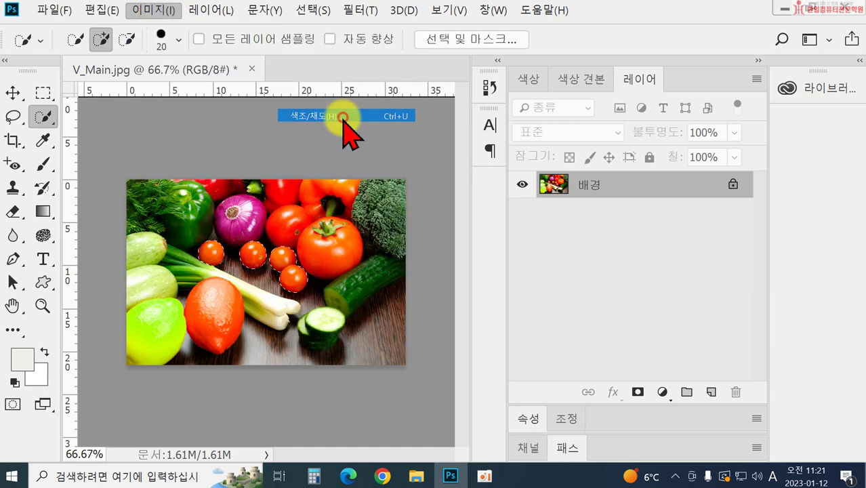
drag(542, 275, 478, 277)
click(729, 189)
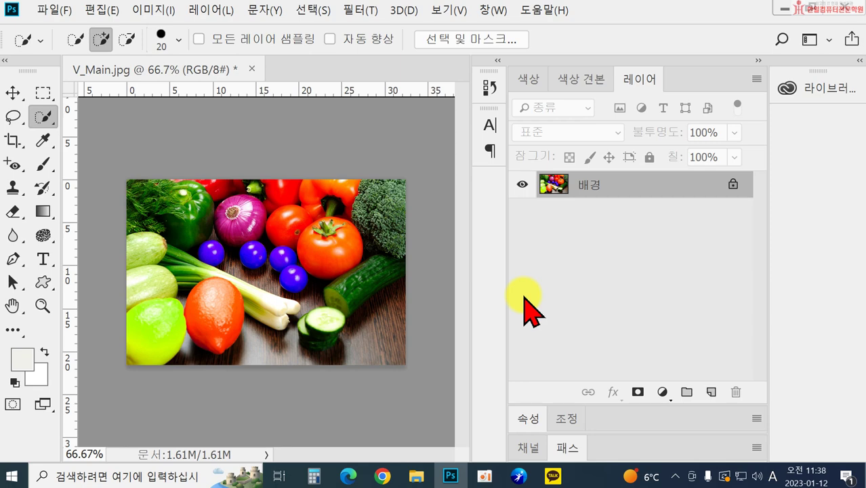
key(ctrl+z)
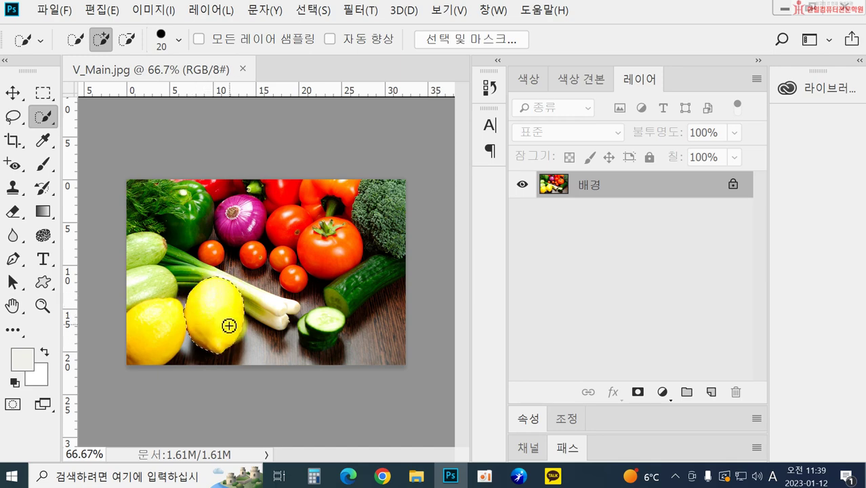
Apply Color Balance to the selected lemon's midtones with color levels +28, -26 and -21, and deselect it.
click(162, 11)
mouse_move(170, 46)
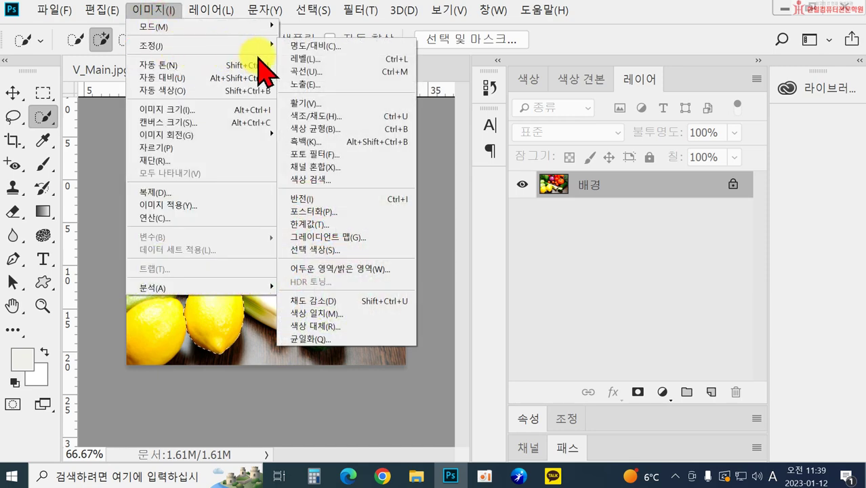
click(334, 130)
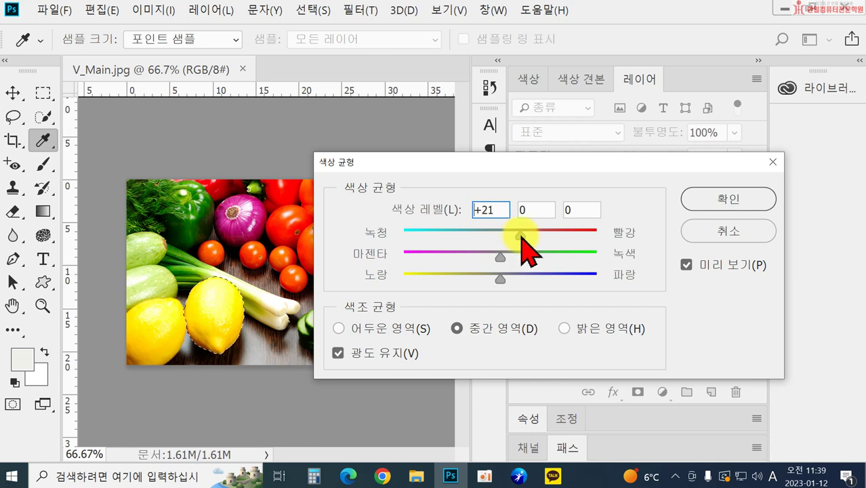
drag(524, 238, 526, 237)
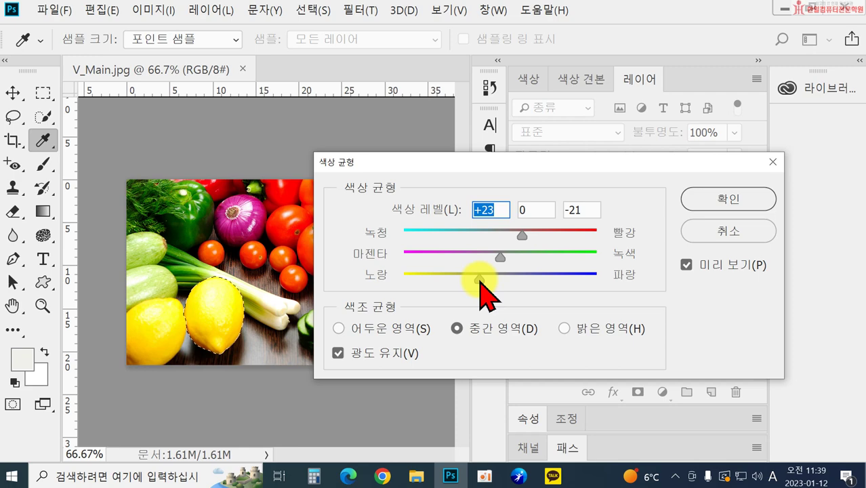
click(480, 281)
click(527, 236)
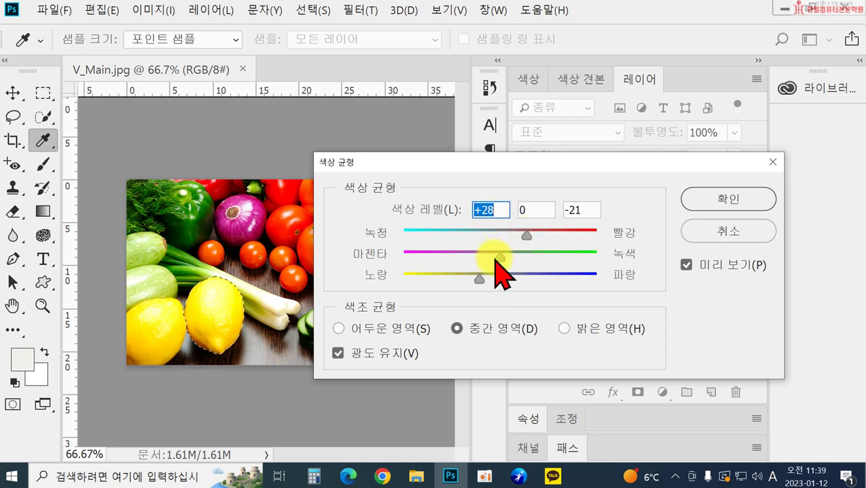
drag(495, 259, 486, 260)
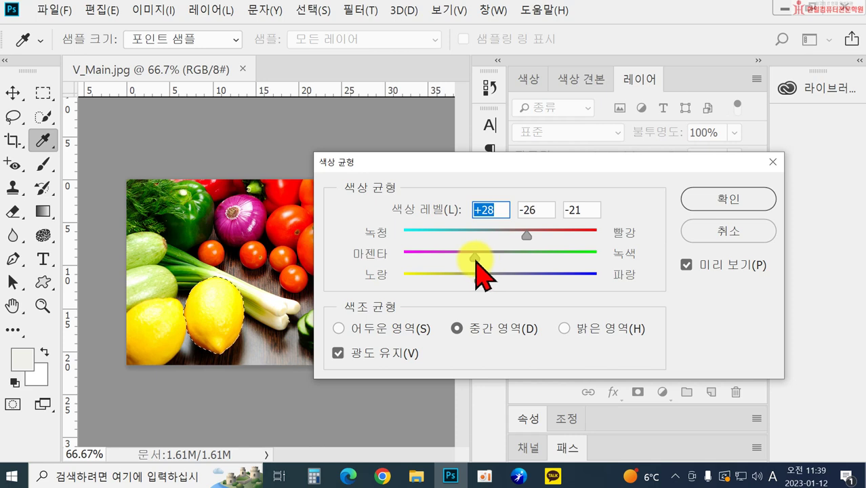
click(476, 260)
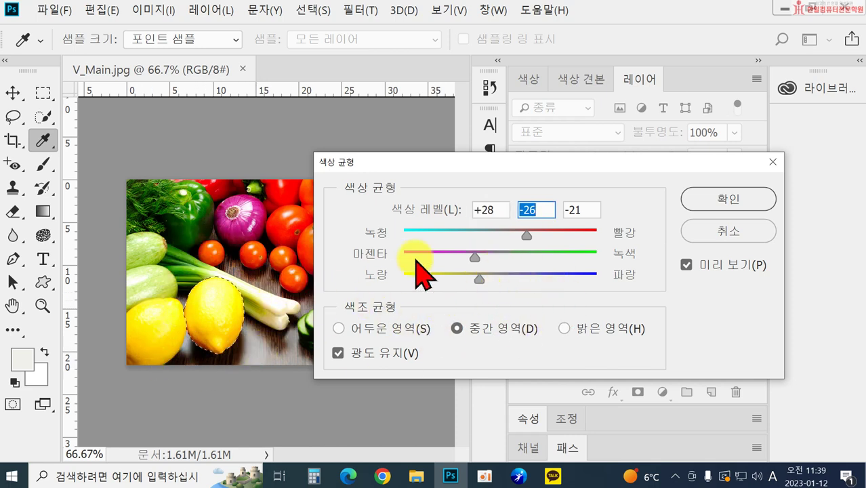
click(719, 200)
key(w)
key(ctrl+d)
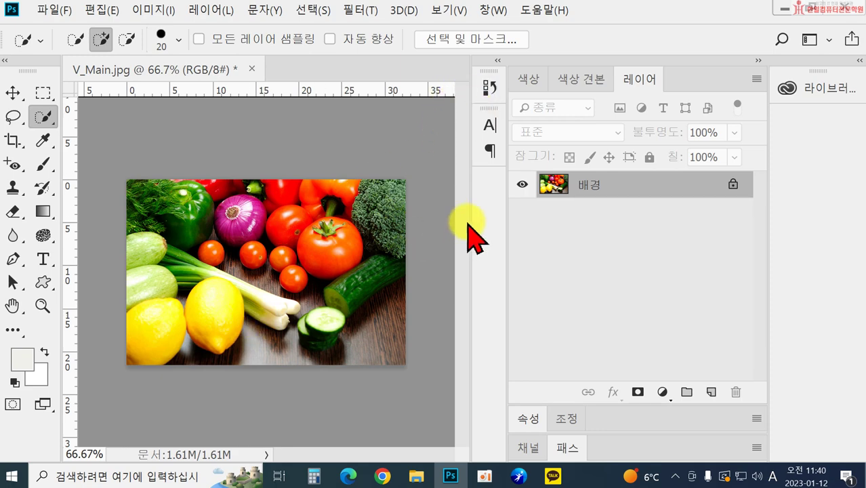
Compare the original V_Main.jpg snapshot with the final deselected state in the document history, switching between them twice.
click(490, 88)
scroll(390, 135, up, 6)
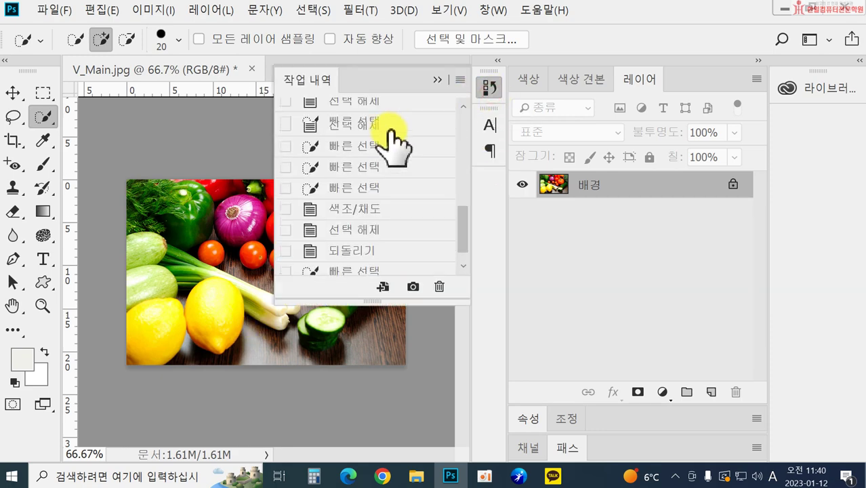
scroll(393, 132, up, 2)
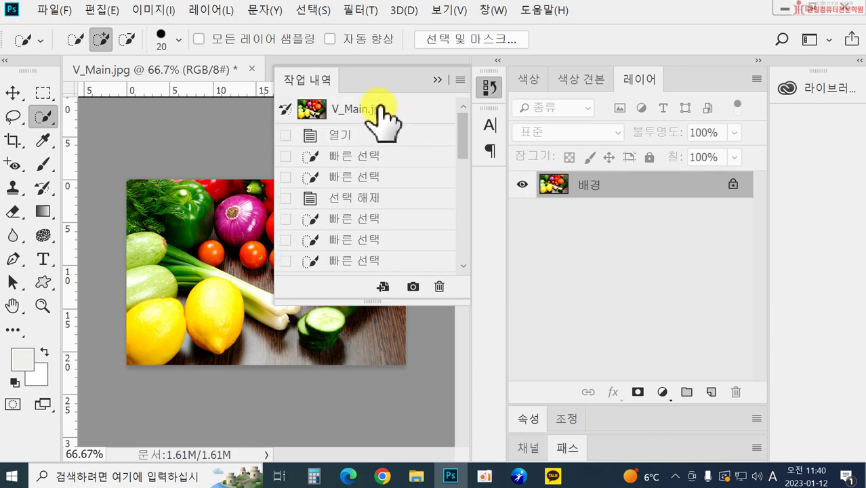
click(381, 112)
scroll(343, 247, down, 8)
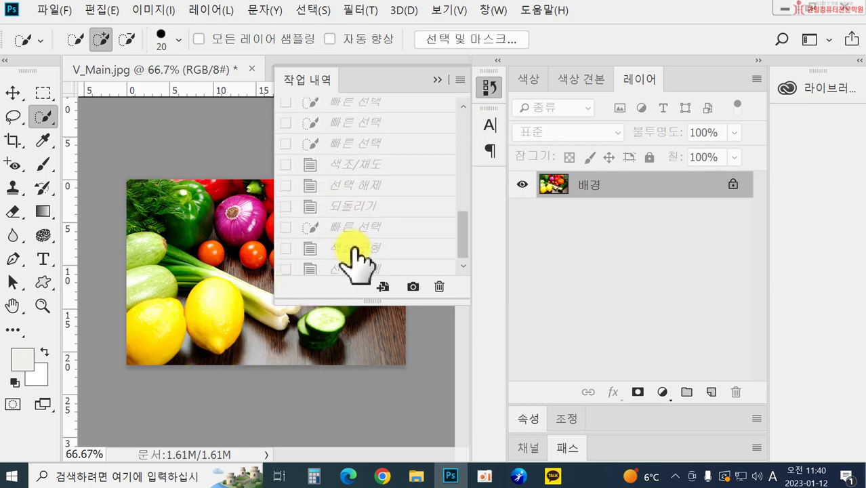
click(355, 264)
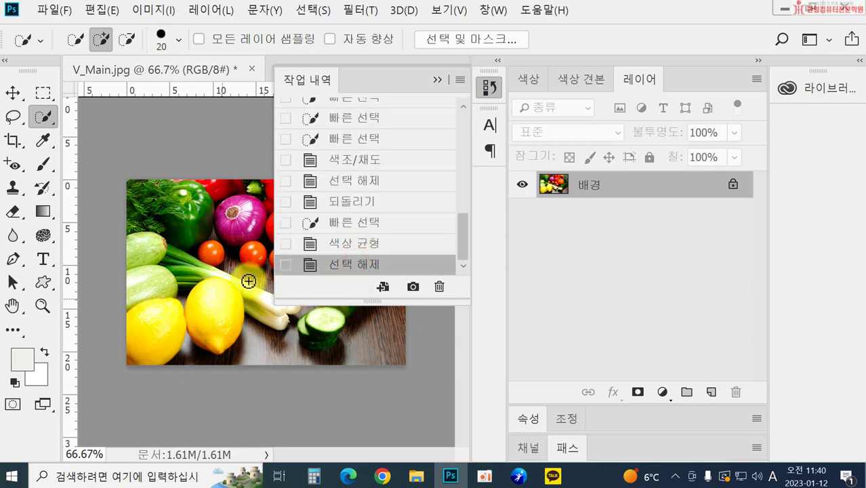
scroll(414, 186, up, 5)
scroll(406, 177, up, 5)
click(385, 109)
scroll(380, 217, down, 7)
scroll(397, 251, down, 3)
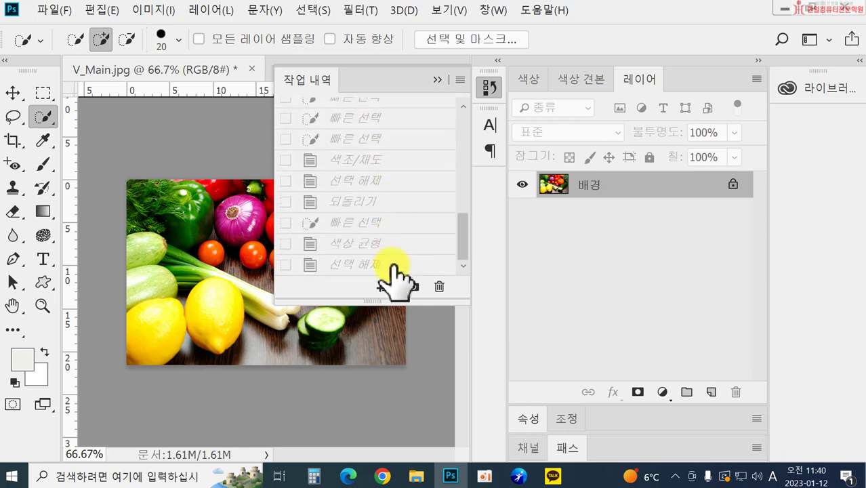
click(393, 265)
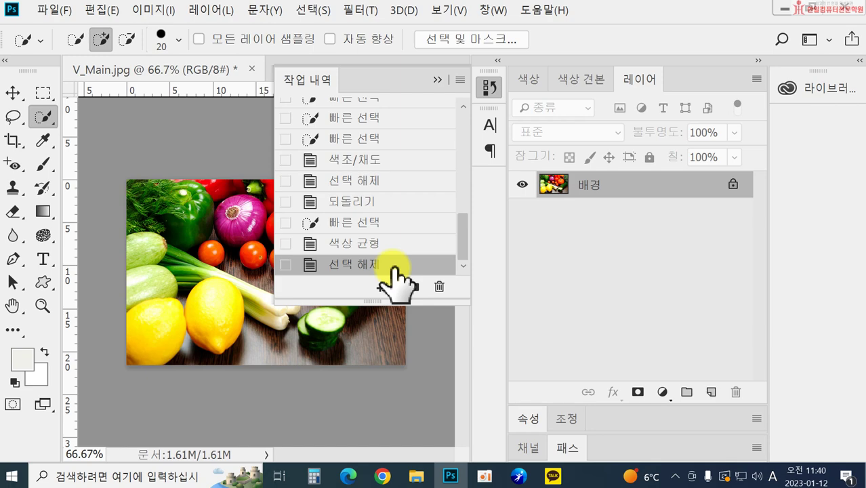
Collapse the document history and close V_Main.jpg without saving the changes.
click(144, 10)
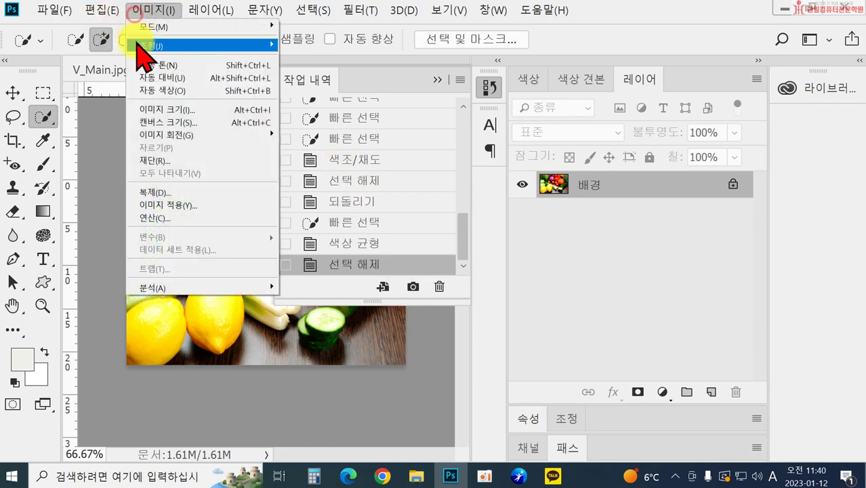
mouse_move(176, 46)
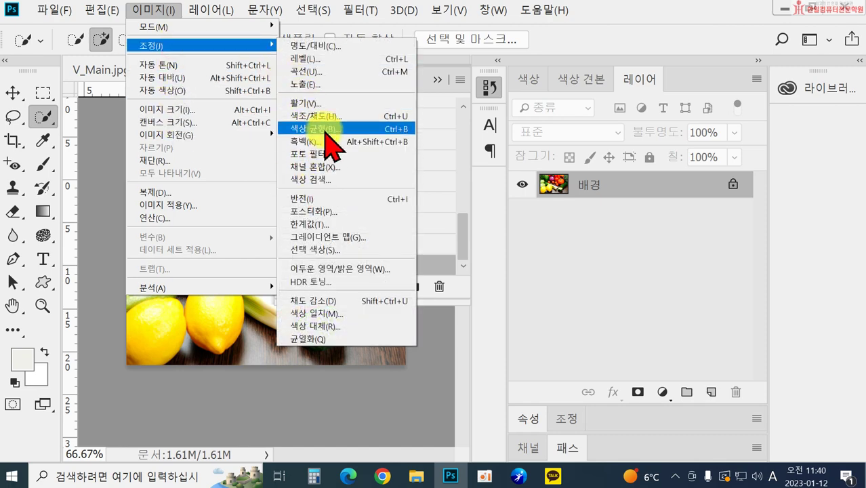
click(438, 79)
click(437, 79)
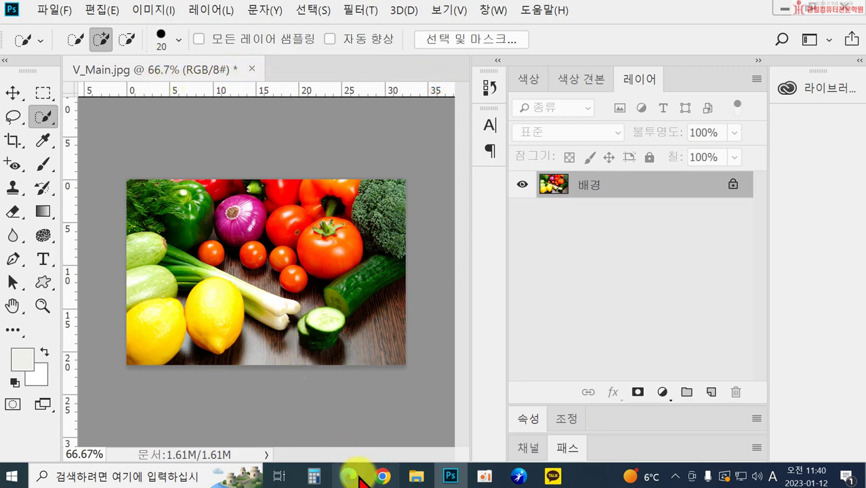
click(249, 69)
click(436, 201)
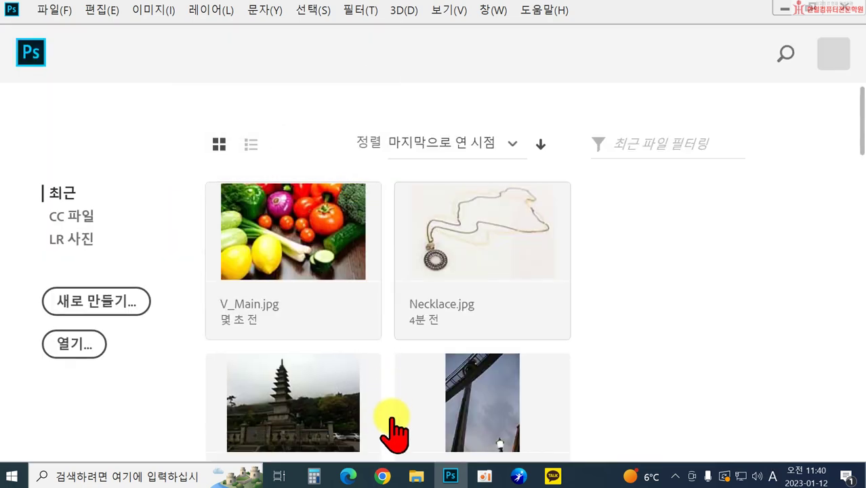
Switch to a maximized Chrome window and search Google Images for 스쿠버다이빙.
mouse_move(385, 475)
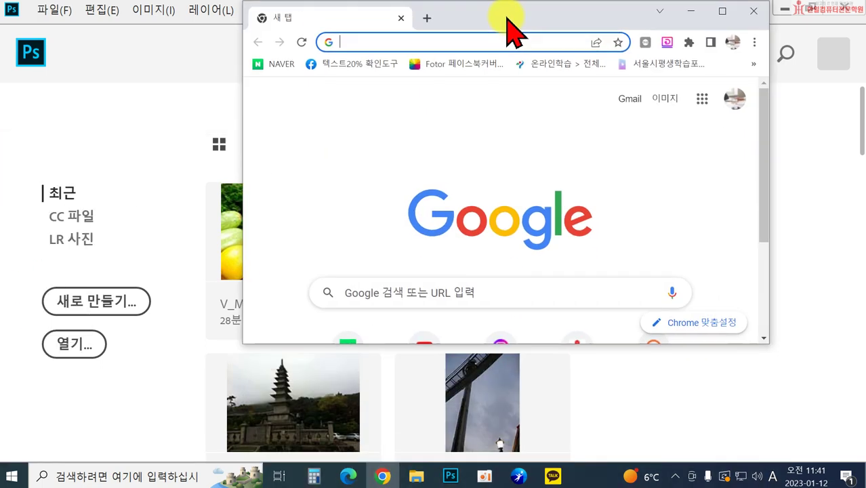
double_click(513, 29)
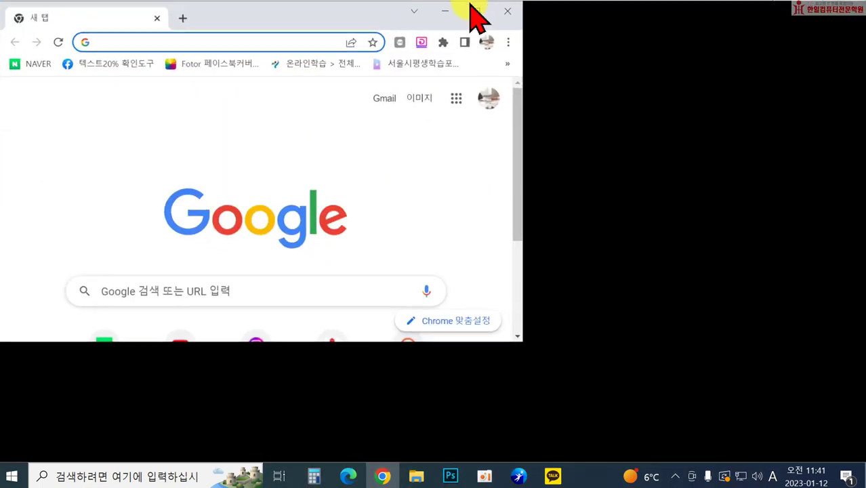
click(342, 283)
text(tmz)
key(BackSpace)
key(BackSpace)
key(BackSpace)
text(스)
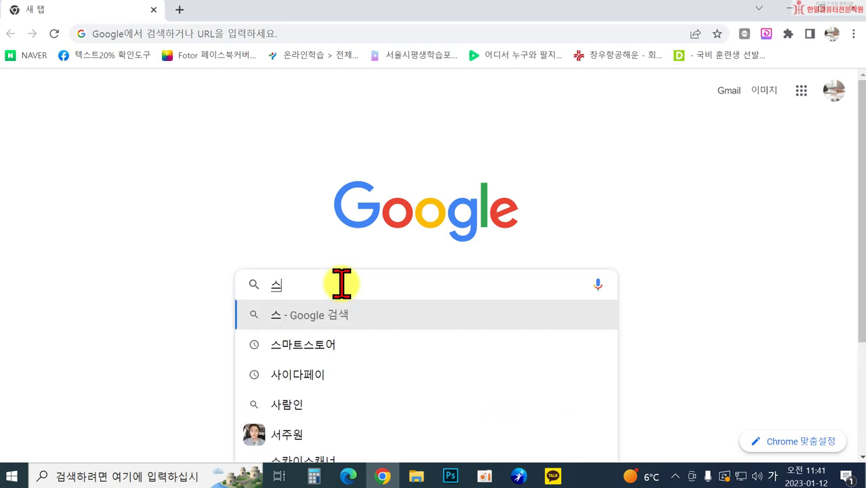
text(쿠버다이비ㅇ)
key(Return)
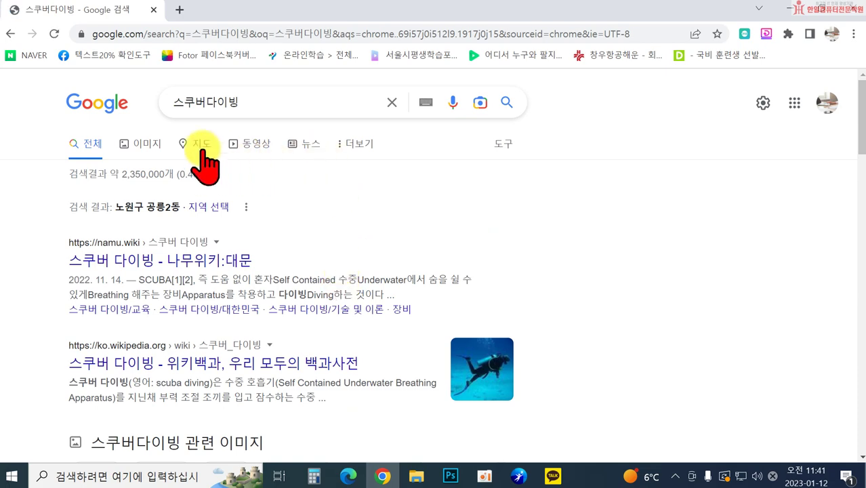
click(140, 146)
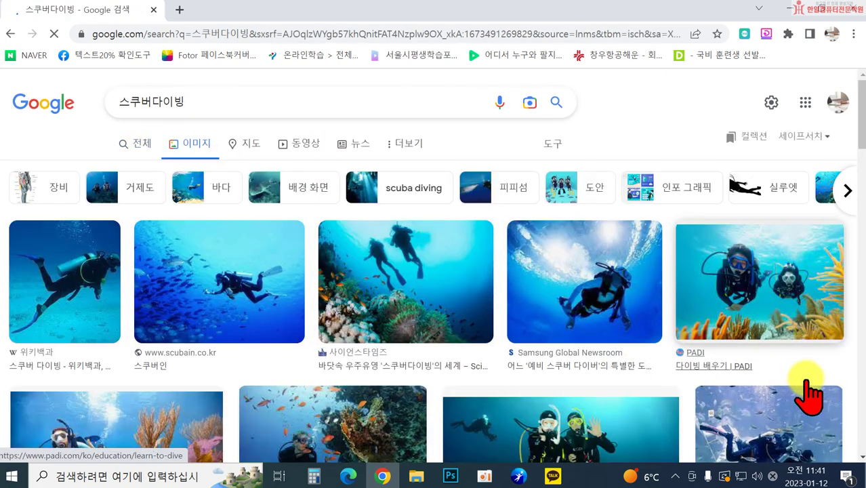
Look through the scuba diving image results for a suitable underwater photo, and return to the start of the results.
scroll(814, 377, down, 1)
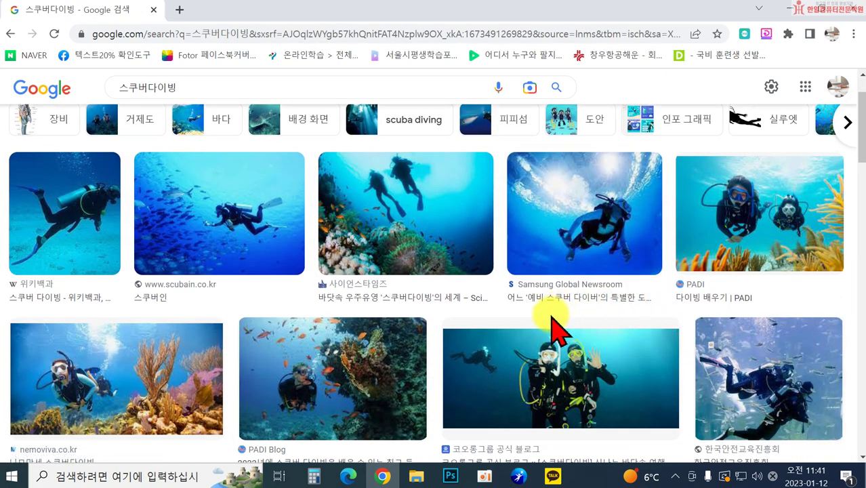
scroll(560, 335, down, 1)
scroll(624, 356, down, 2)
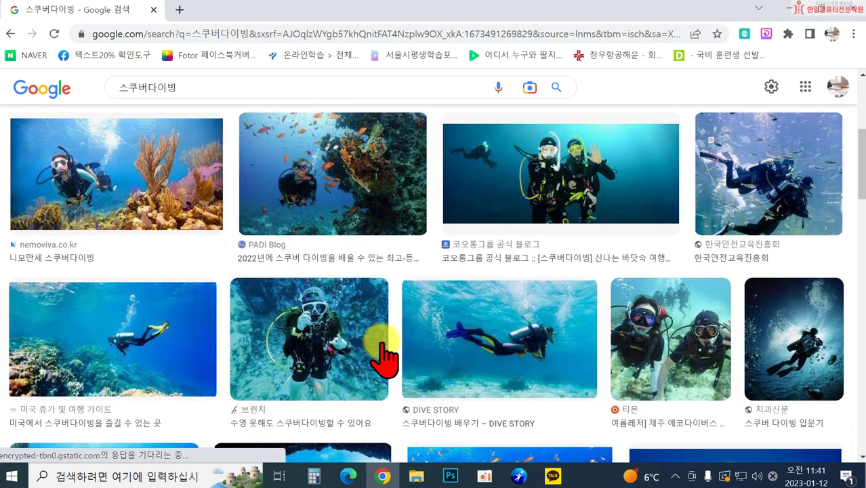
scroll(605, 386, down, 1)
scroll(608, 390, down, 2)
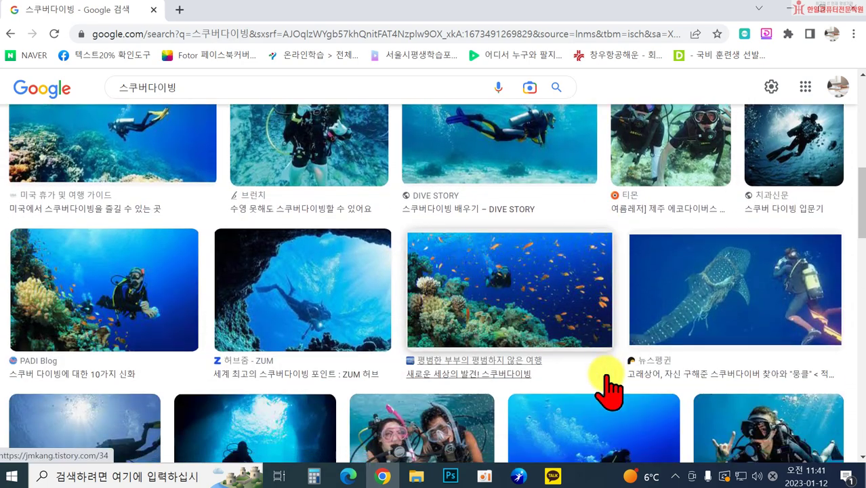
scroll(607, 383, down, 2)
scroll(611, 385, down, 2)
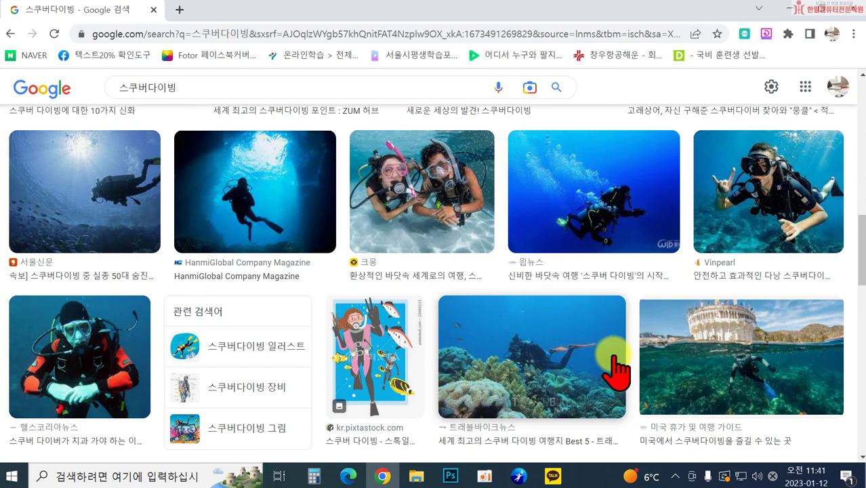
scroll(613, 368, down, 2)
scroll(607, 376, down, 2)
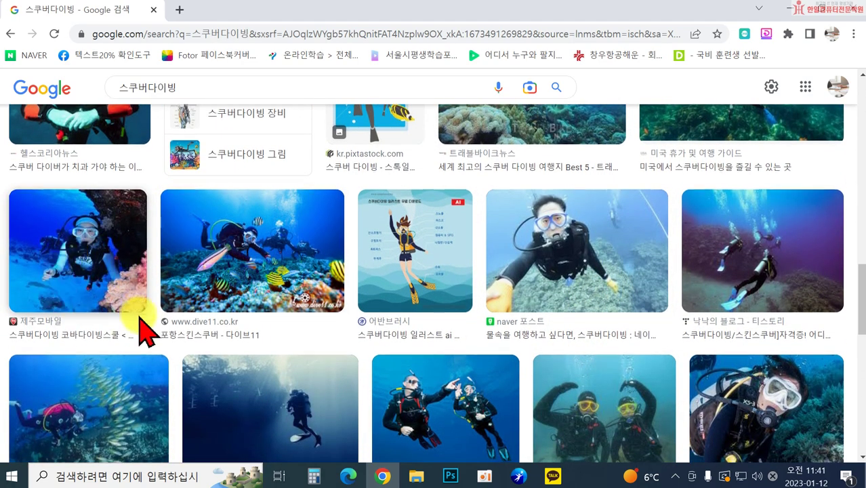
scroll(580, 397, down, 2)
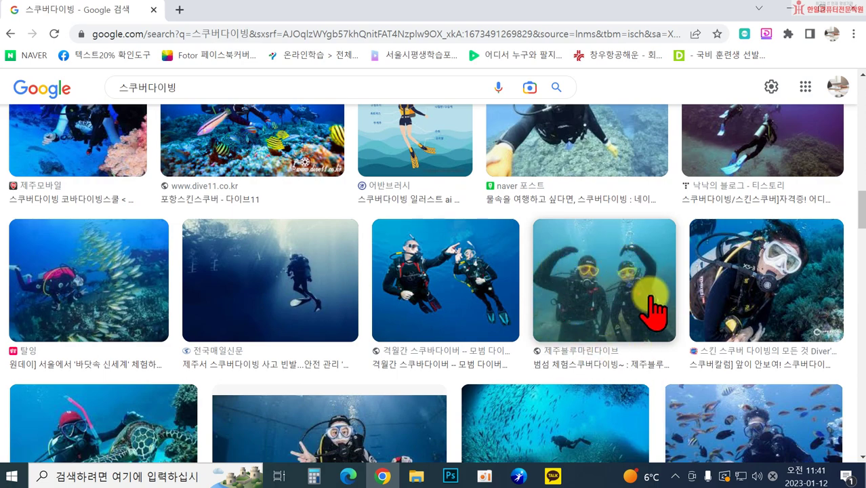
scroll(551, 288, down, 4)
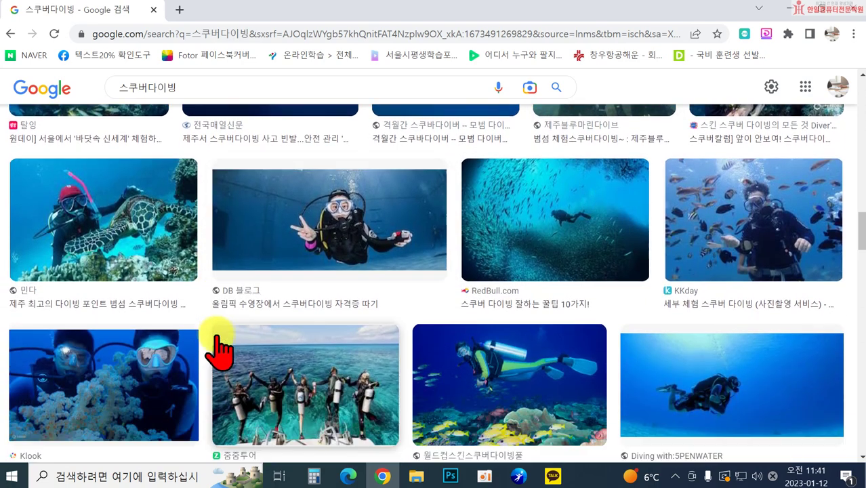
scroll(510, 379, down, 9)
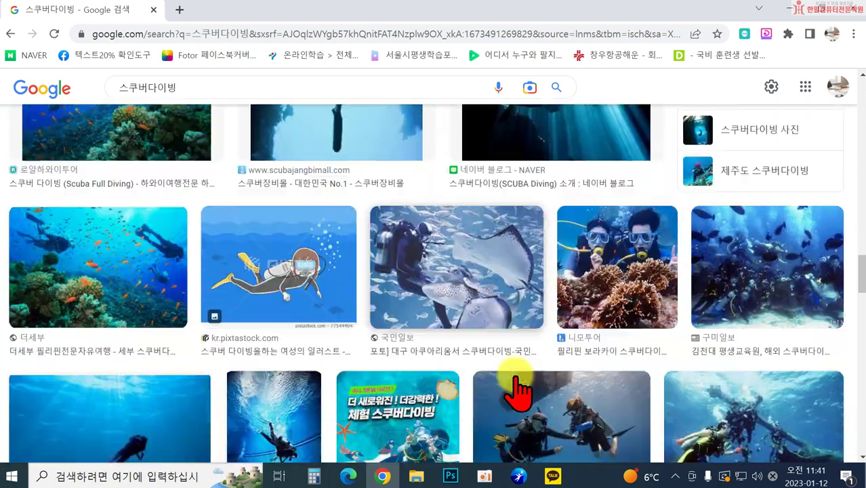
scroll(509, 390, down, 7)
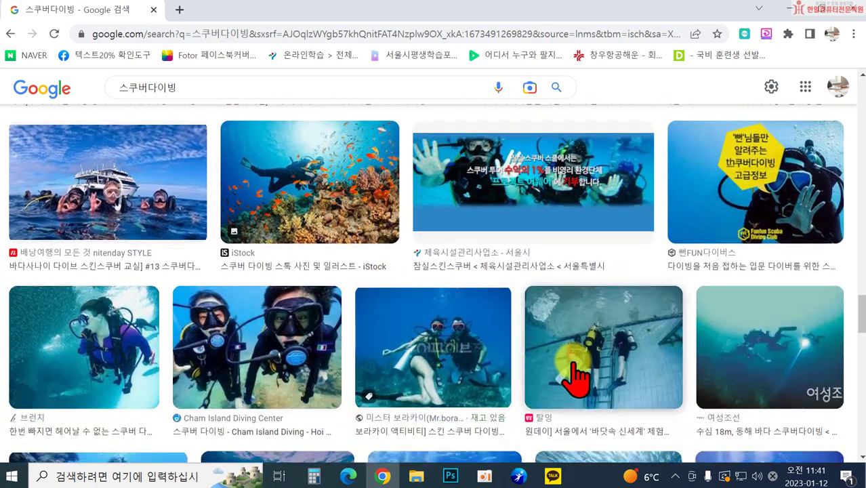
scroll(699, 361, down, 2)
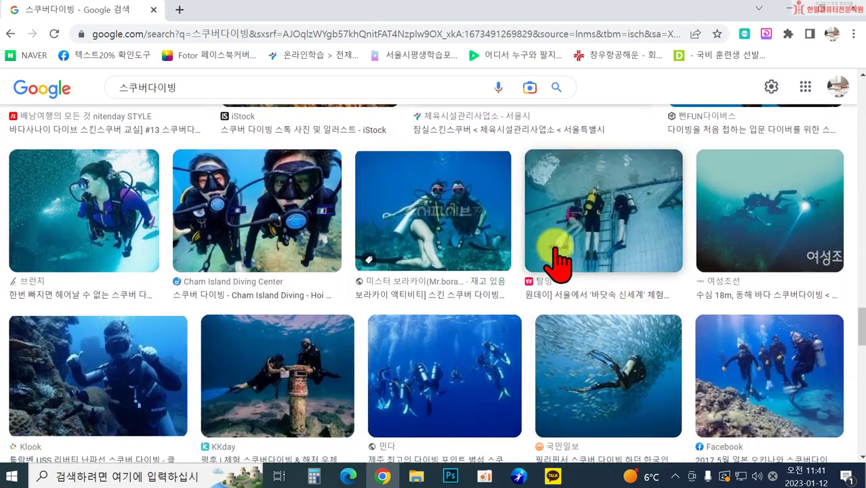
scroll(572, 254, down, 2)
scroll(522, 319, down, 1)
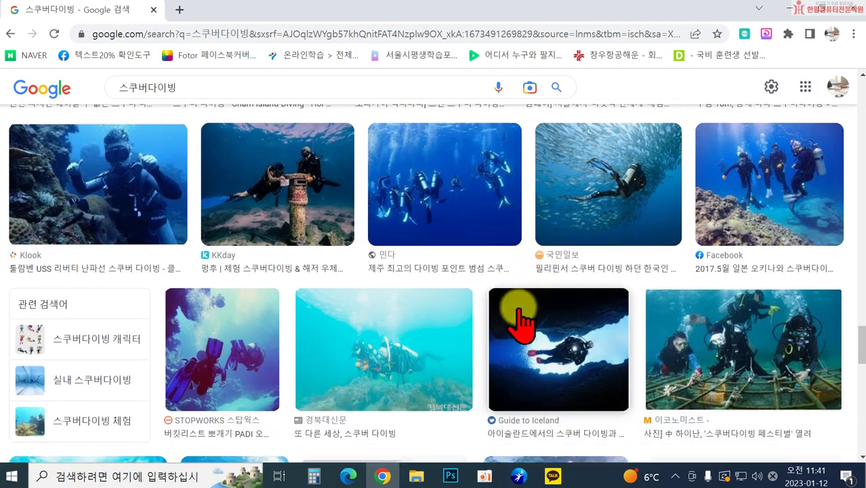
scroll(606, 329, up, 4)
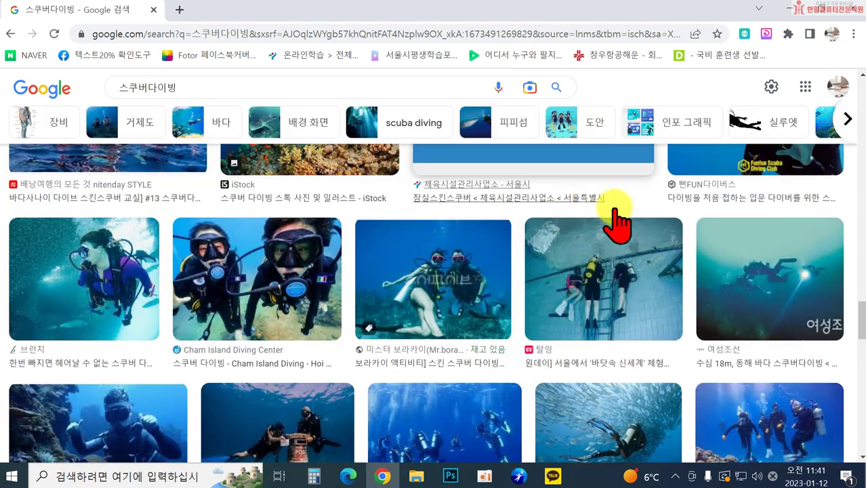
scroll(597, 305, down, 10)
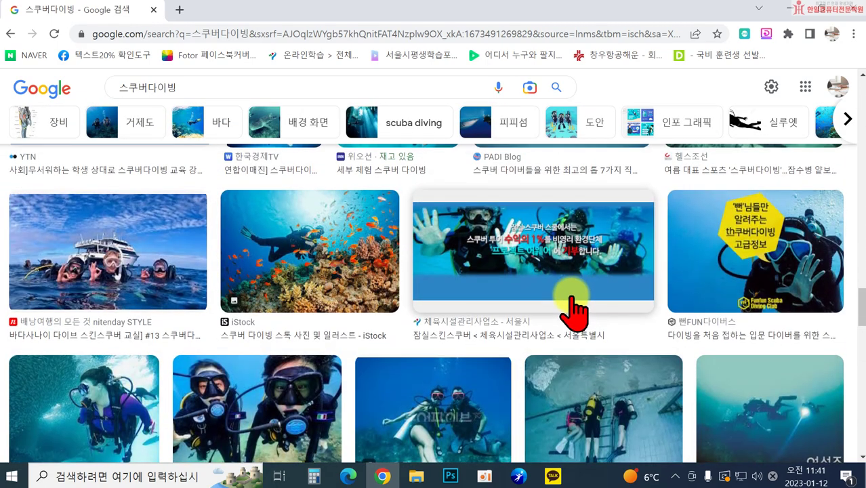
scroll(452, 284, up, 10)
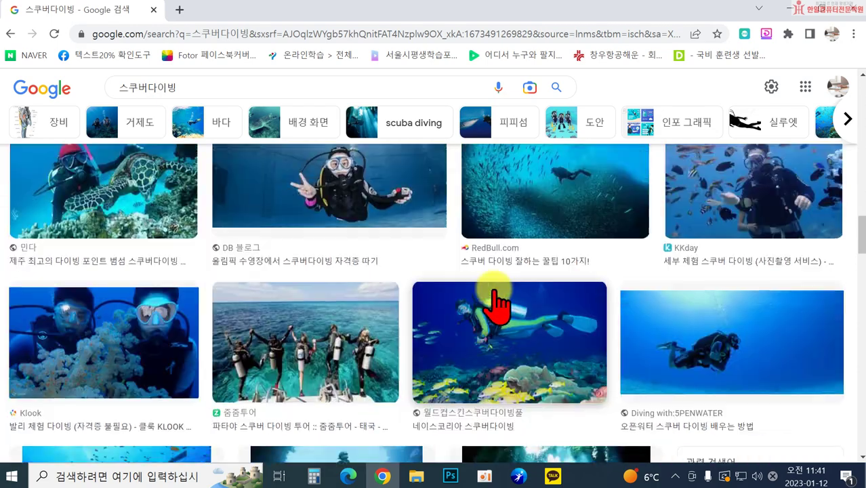
scroll(560, 351, up, 1)
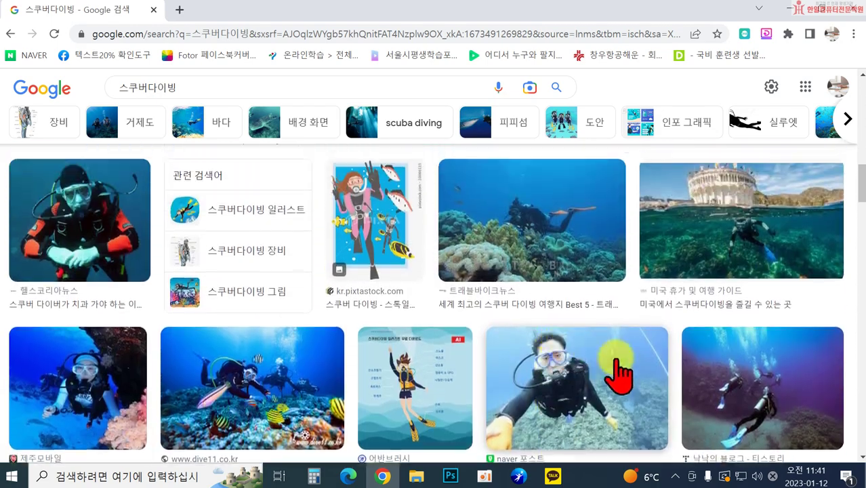
scroll(584, 391, up, 10)
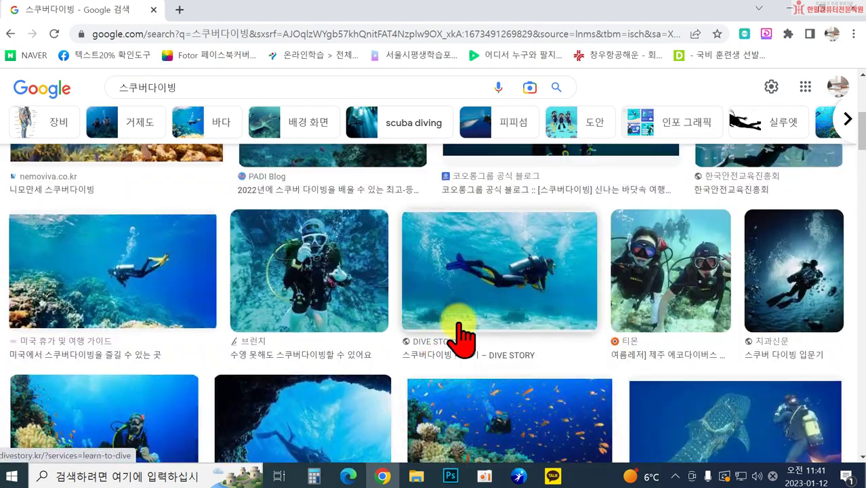
scroll(471, 335, up, 3)
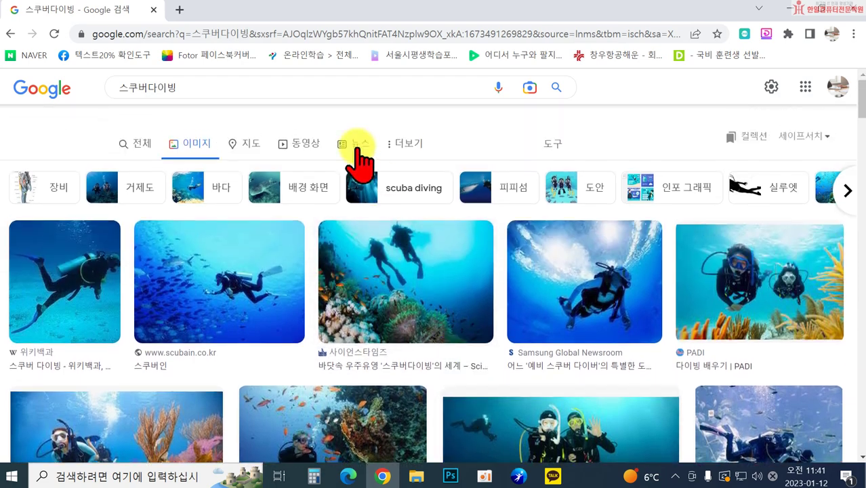
Open the NAVER site and search it for 스쿠버다이빙.
click(30, 55)
click(281, 163)
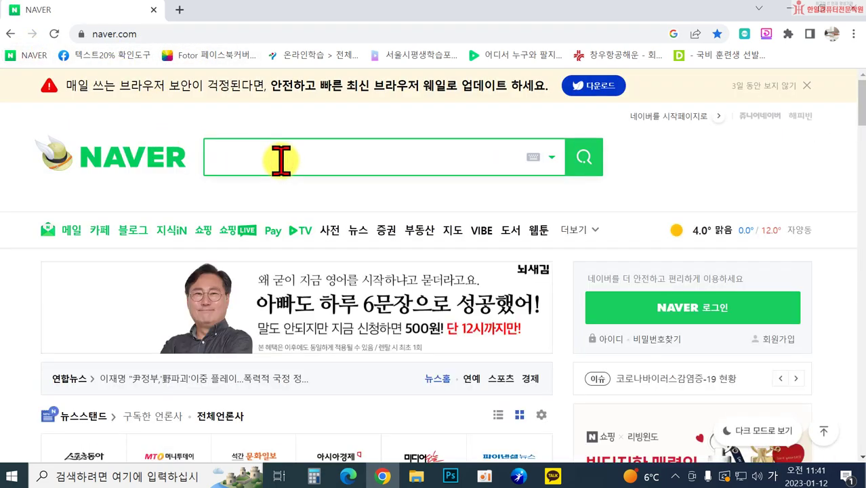
text(슼쿠버다이빙)
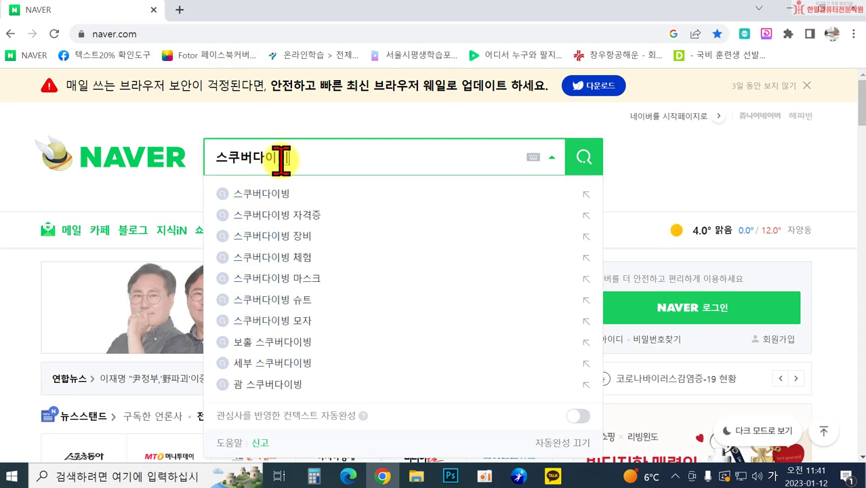
key(Return)
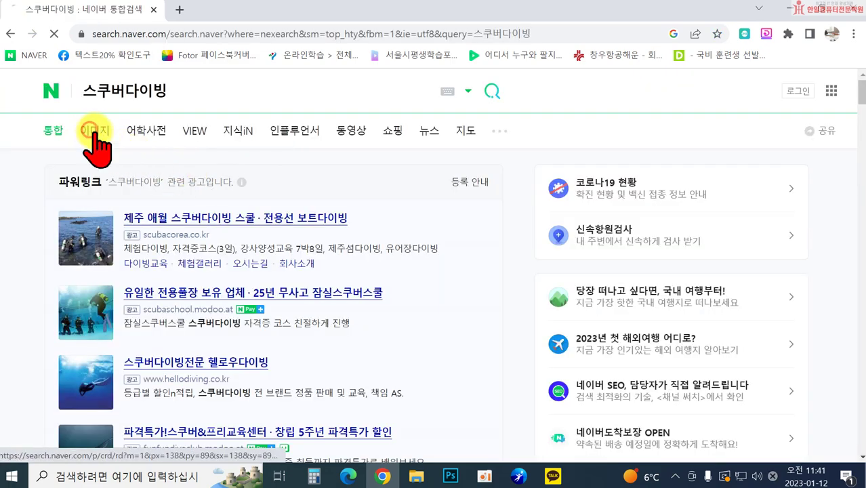
Show NAVER's image results for 스쿠버다이빙 and copy the green-tinted photo of a group of divers.
click(91, 133)
scroll(594, 371, down, 1)
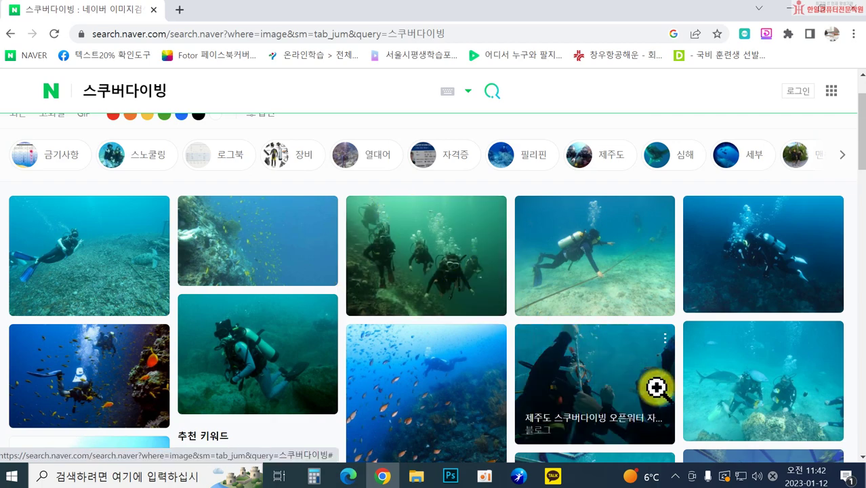
click(422, 246)
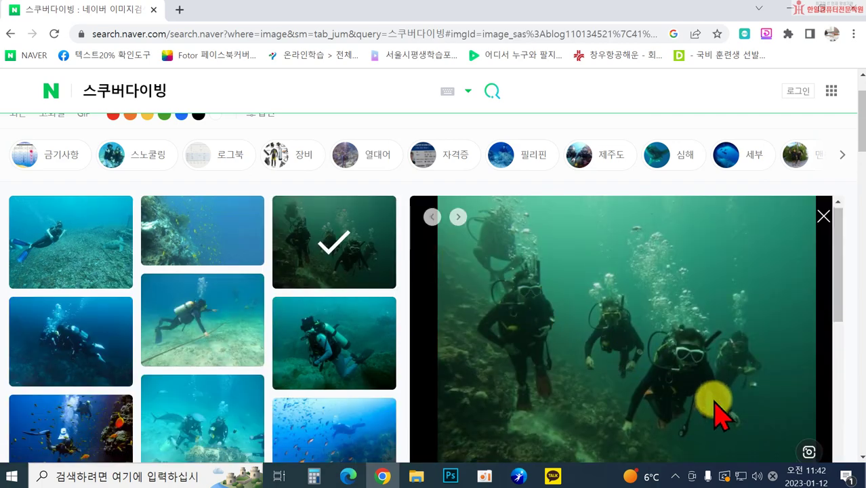
right_click(587, 271)
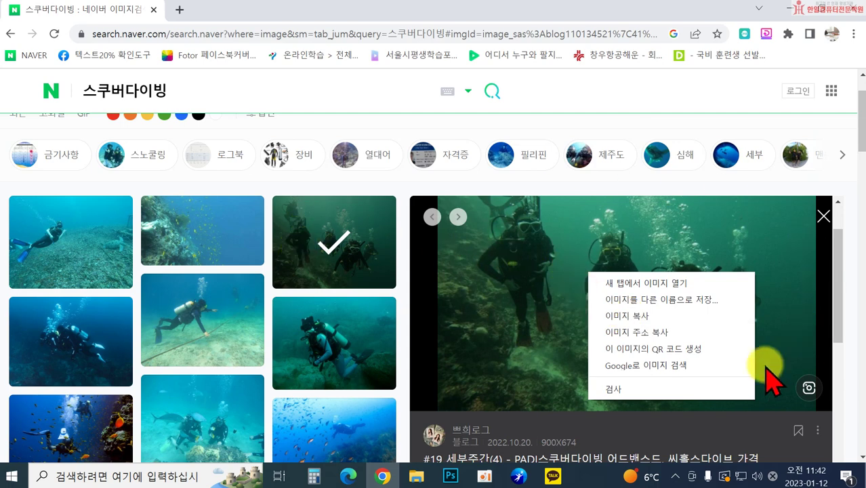
click(632, 316)
Switch to Photoshop, create a 684 x 512 px document from the clipboard preset, and paste the diving photo into it.
click(450, 476)
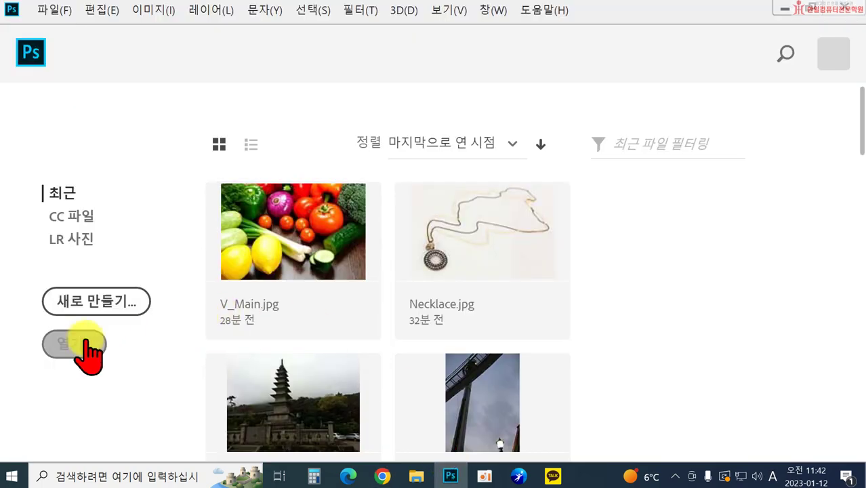
click(82, 306)
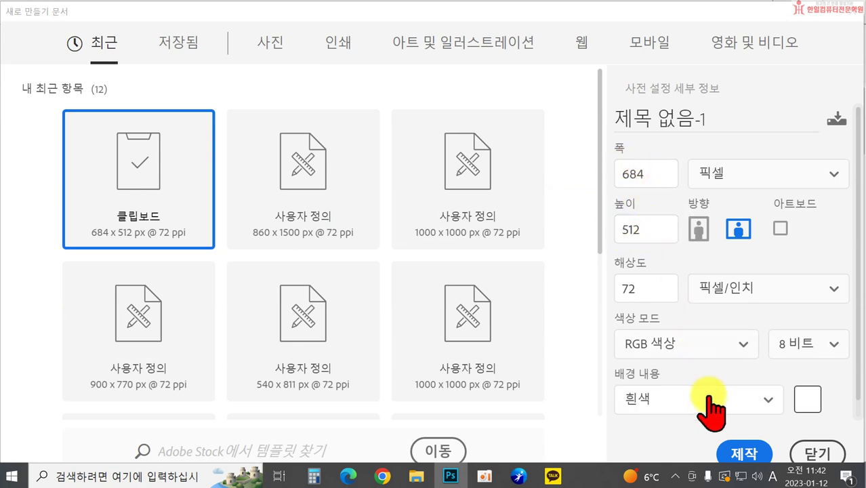
click(742, 454)
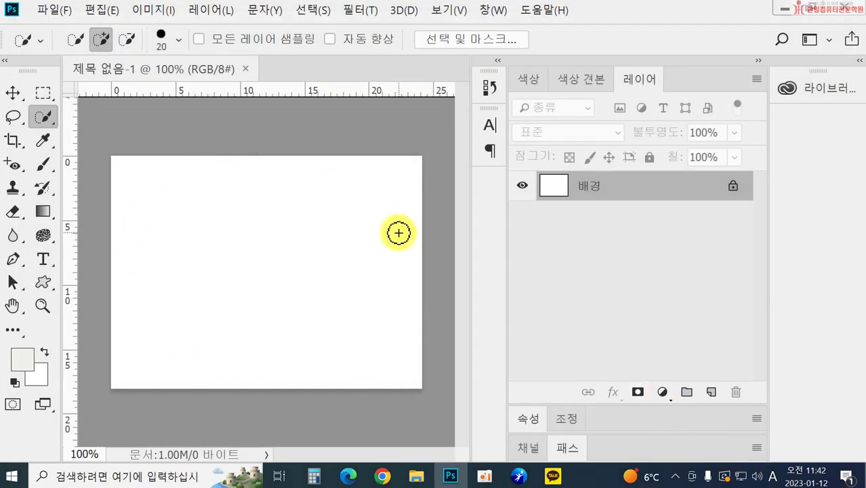
key(ctrl+v)
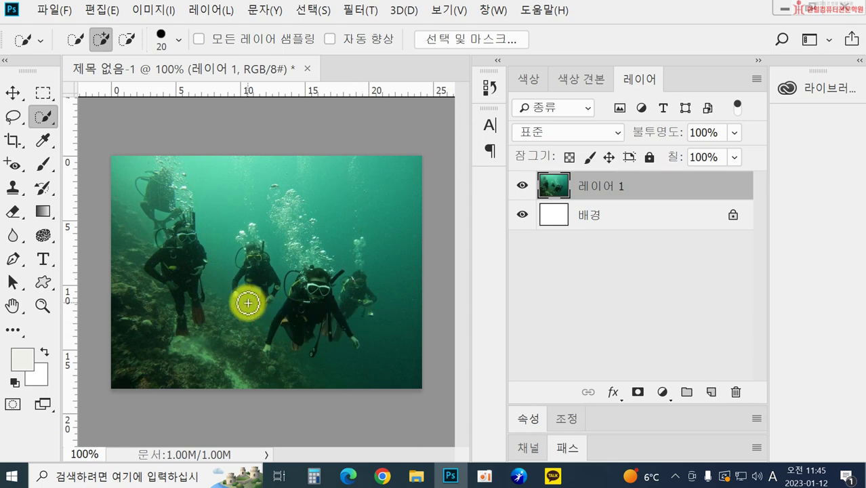
Start Color Balance on the diving photo layer and set the midtone levels to +2, -58 and +39.
click(143, 10)
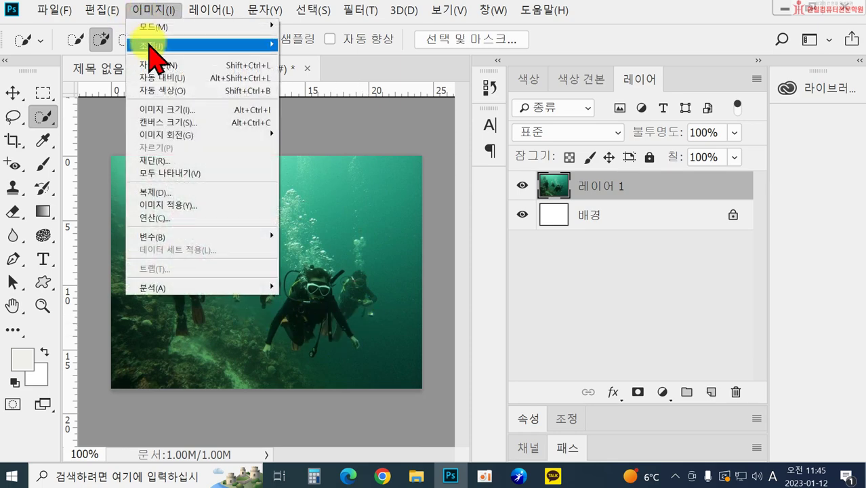
click(150, 44)
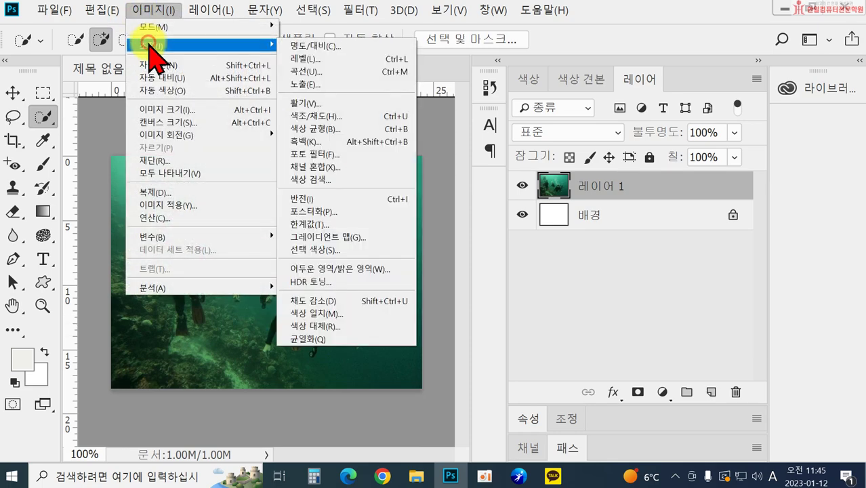
click(314, 129)
drag(500, 162, 625, 195)
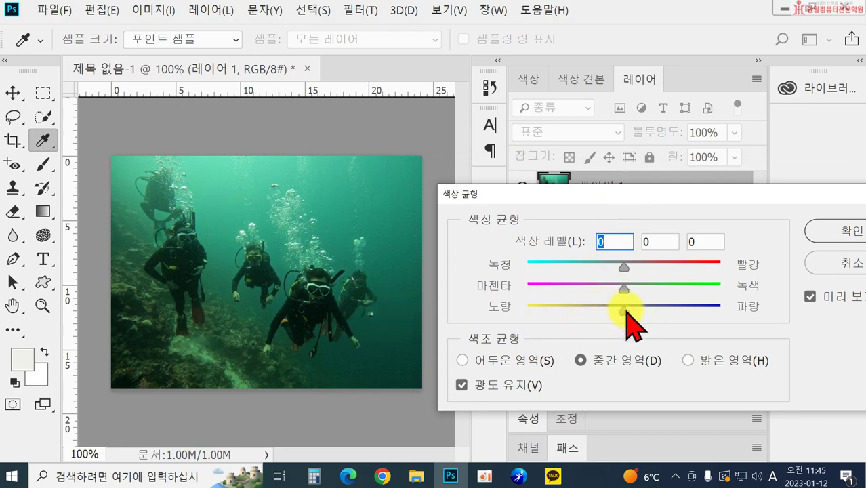
drag(625, 310, 677, 313)
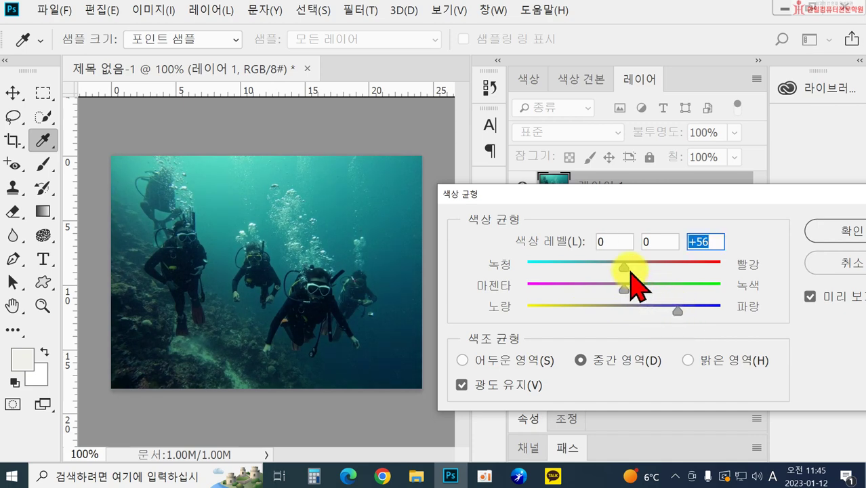
drag(625, 266, 618, 291)
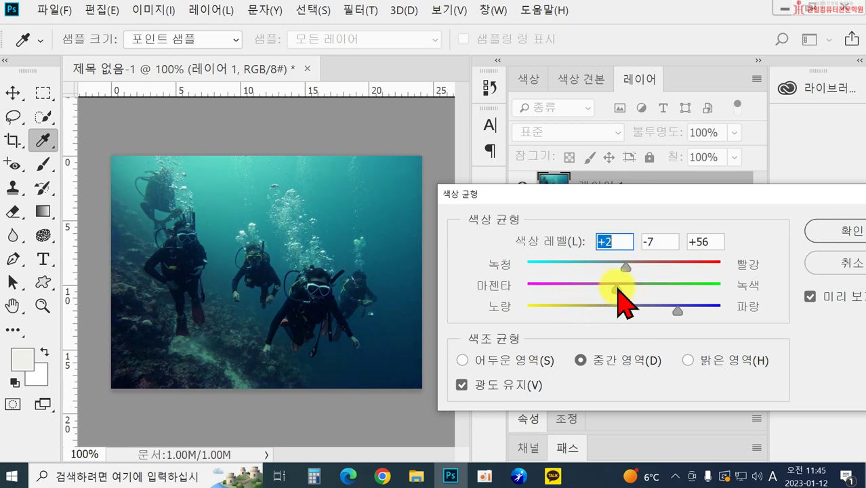
drag(678, 309, 661, 309)
drag(615, 288, 572, 292)
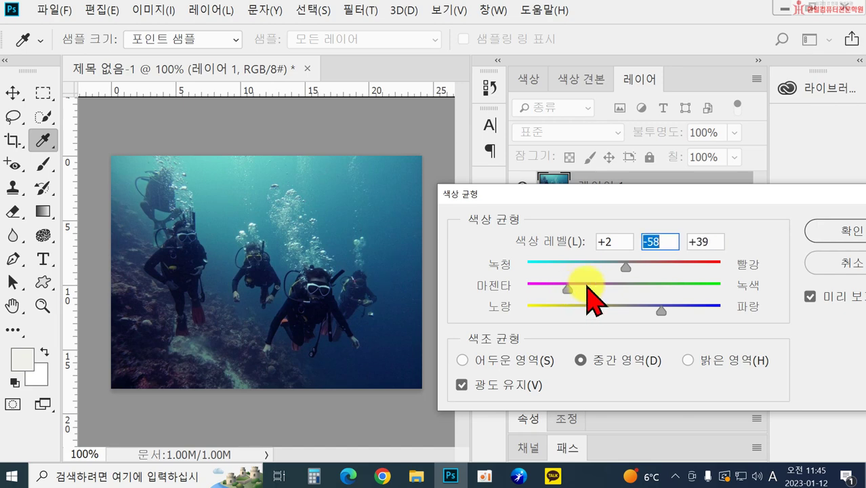
Refine the midtone colour levels to -36, -74 and +42 and apply the Color Balance correction.
drag(625, 268, 573, 270)
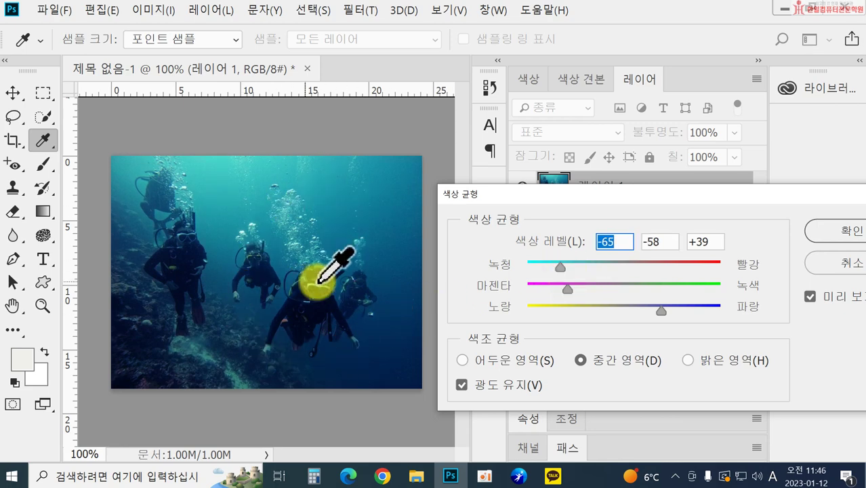
drag(559, 263, 570, 288)
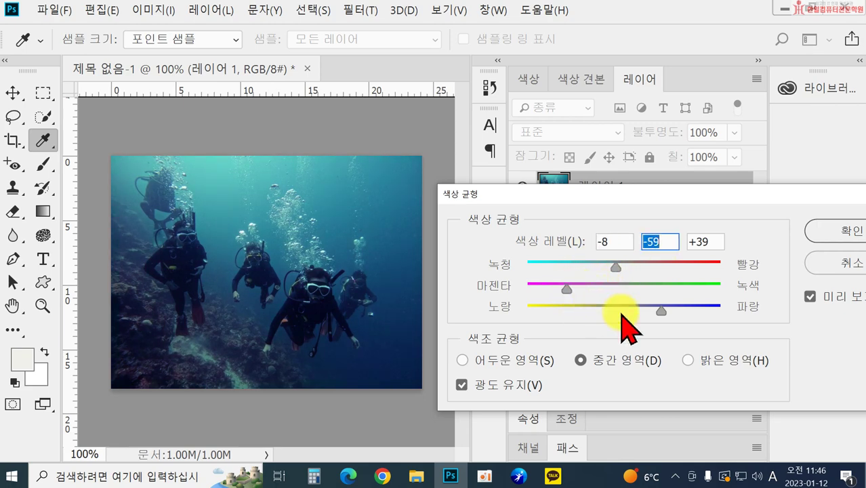
mouse_move(662, 308)
mouse_down()
mouse_move(544, 308)
mouse_move(717, 308)
mouse_move(663, 309)
mouse_up()
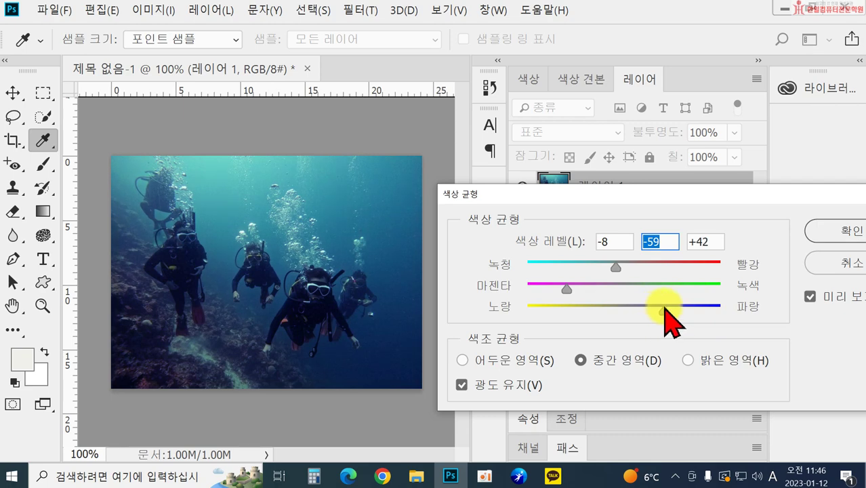
drag(616, 267, 590, 274)
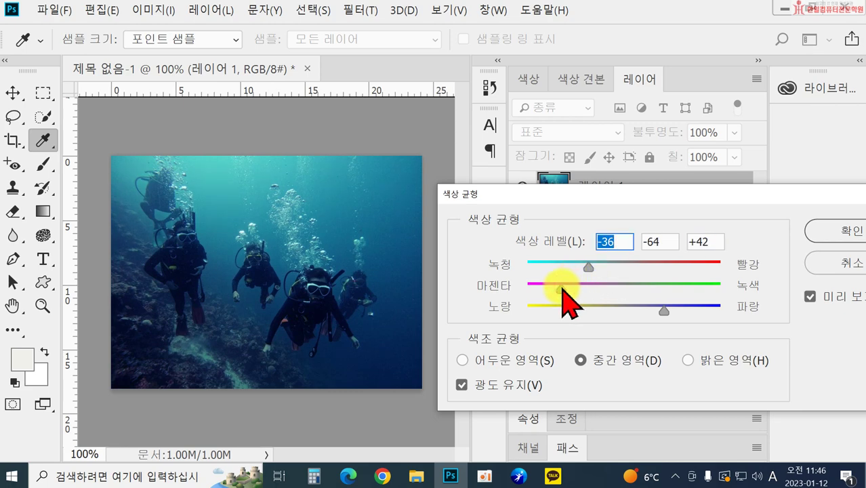
click(553, 290)
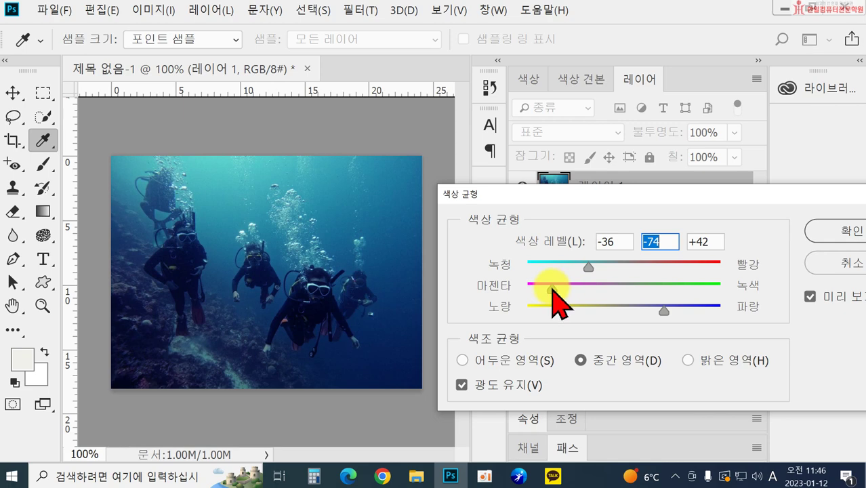
click(848, 231)
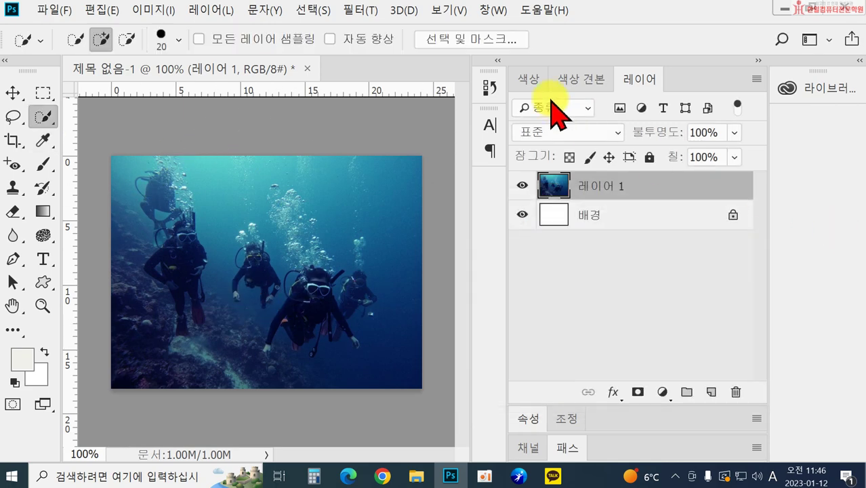
Compare the pasted diving photo with its Color Balance version in the document history, ending on the corrected state.
click(490, 87)
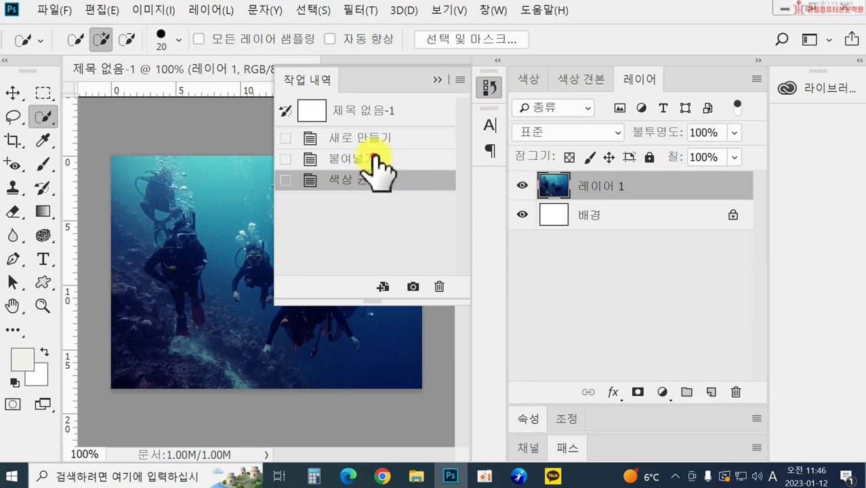
click(376, 160)
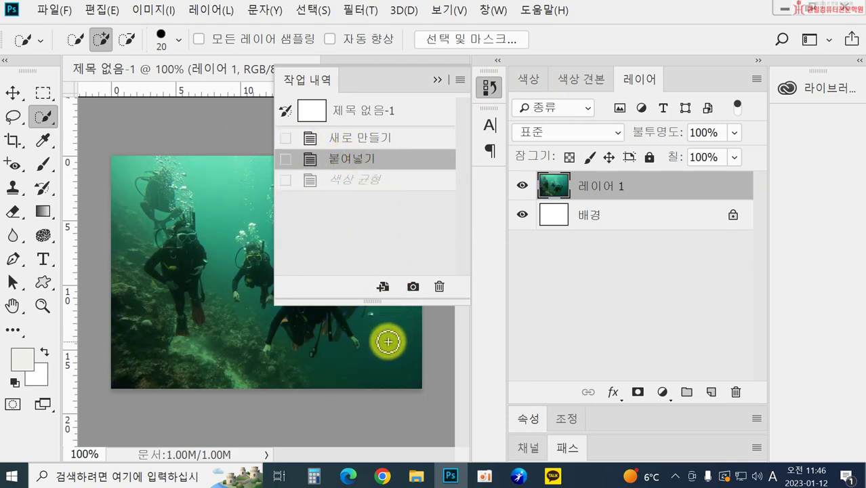
click(356, 179)
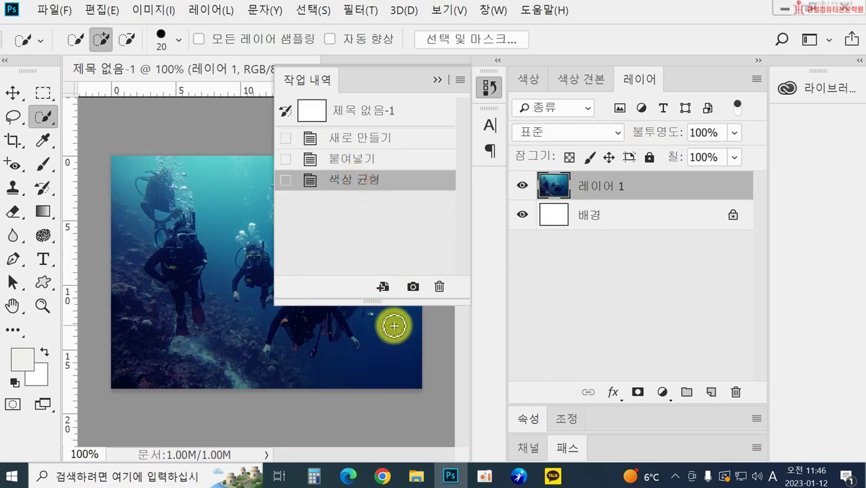
Collapse the document history and close the untitled diving document without saving the changes.
click(437, 79)
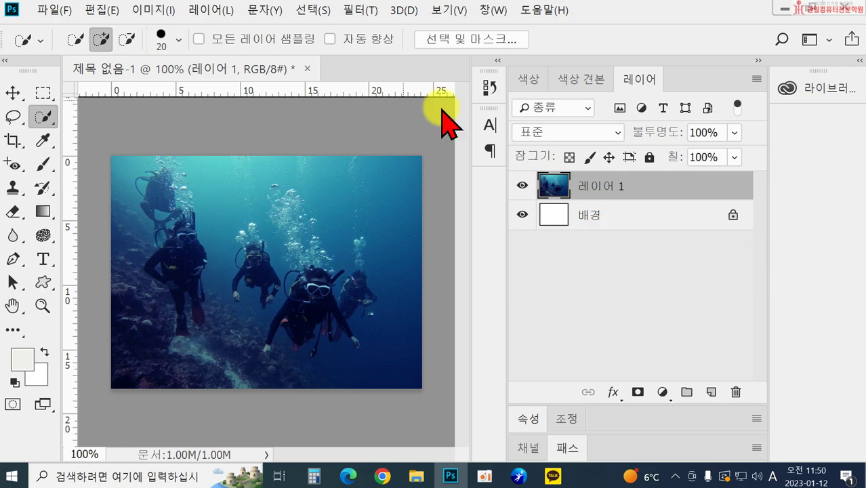
click(308, 68)
click(438, 199)
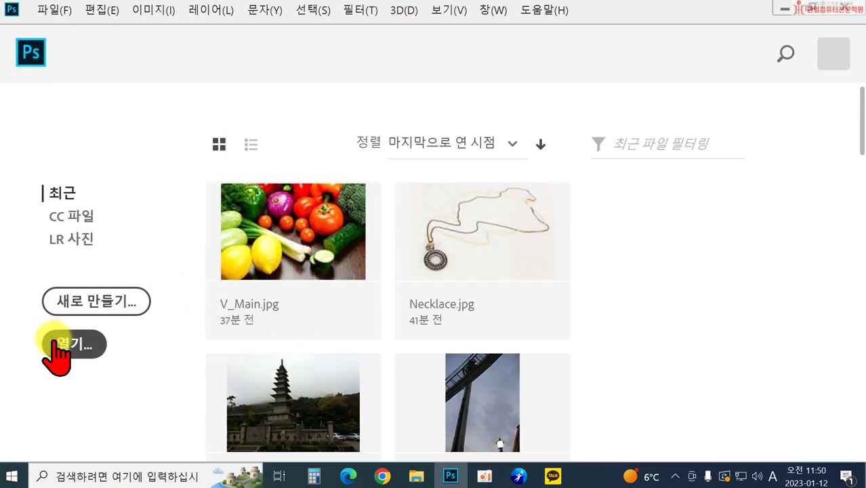
Open the 경복궁 palace photo from the 0. 실전 포토샵 folder.
click(59, 343)
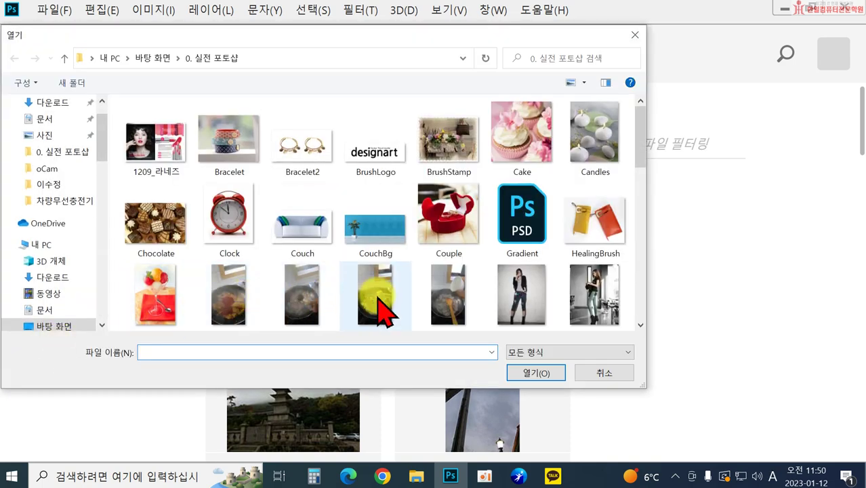
scroll(407, 298, down, 2)
scroll(519, 295, down, 3)
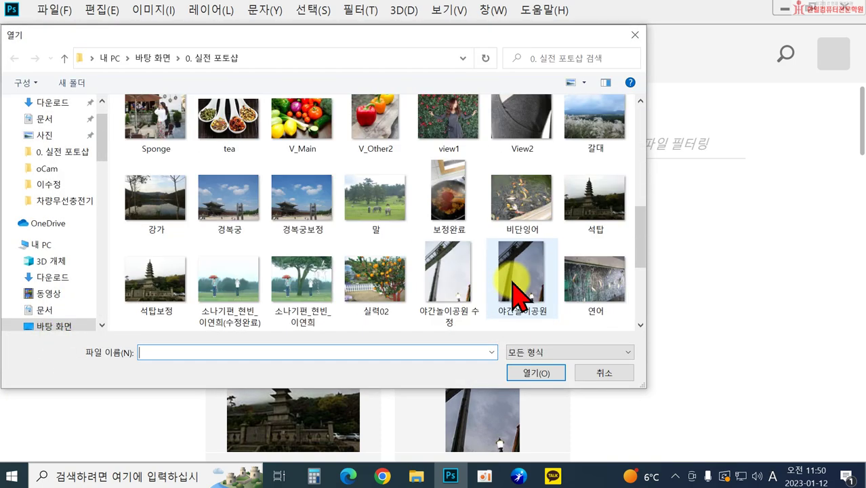
scroll(519, 295, down, 2)
scroll(373, 257, up, 1)
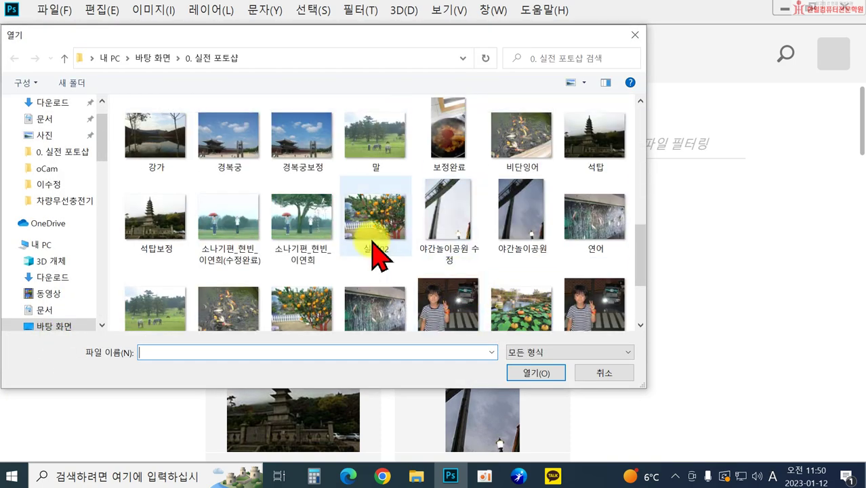
click(227, 148)
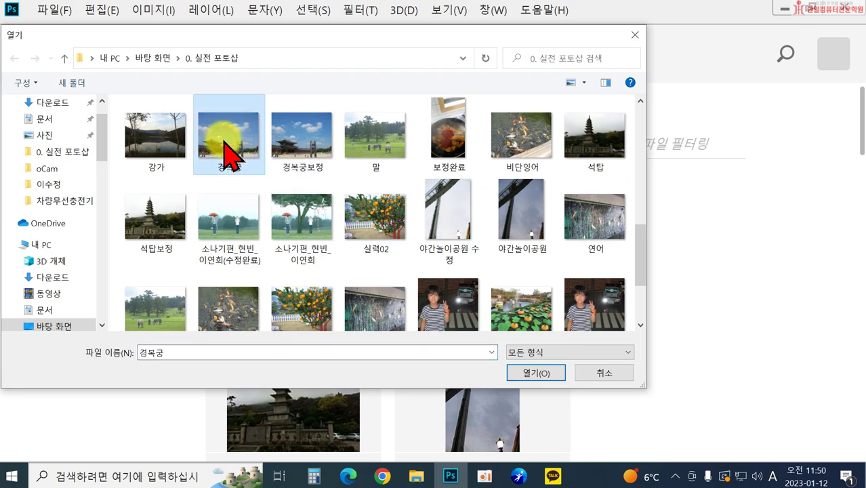
click(539, 372)
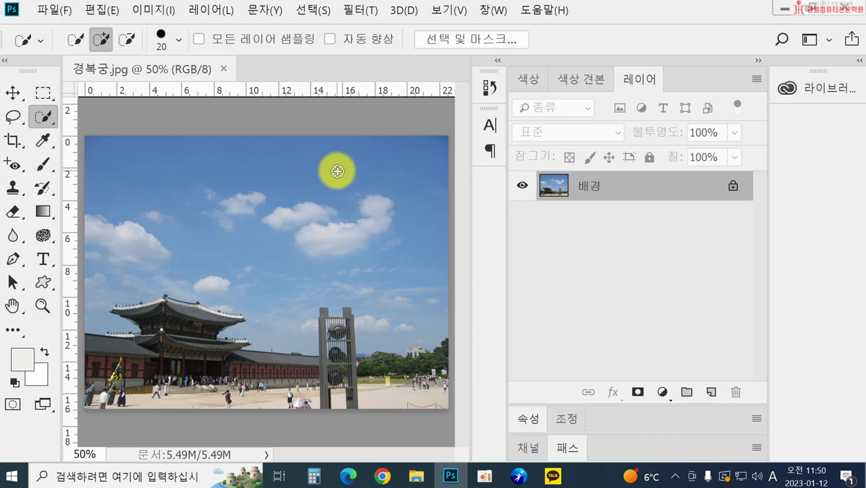
Start Selective Color on the palace photo, move its dialog clear of the image, and choose the 파랑 계열 (Blues) range.
click(149, 11)
click(153, 46)
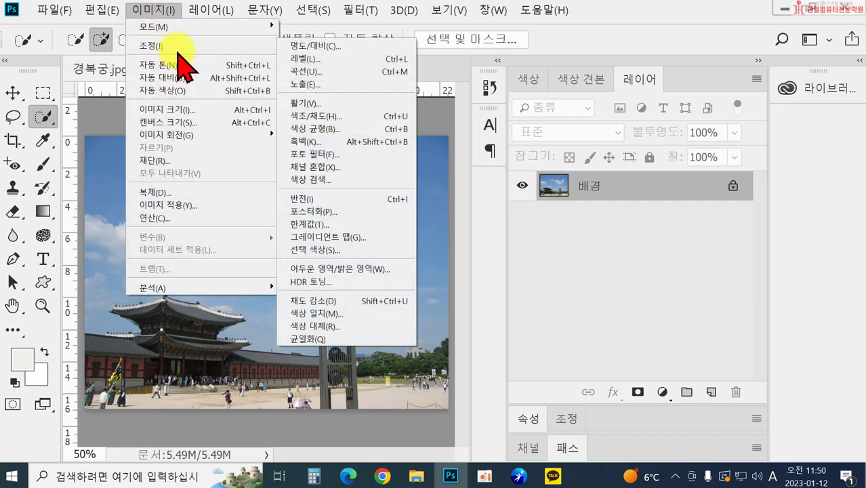
click(339, 253)
drag(412, 58, 568, 119)
click(574, 168)
click(550, 257)
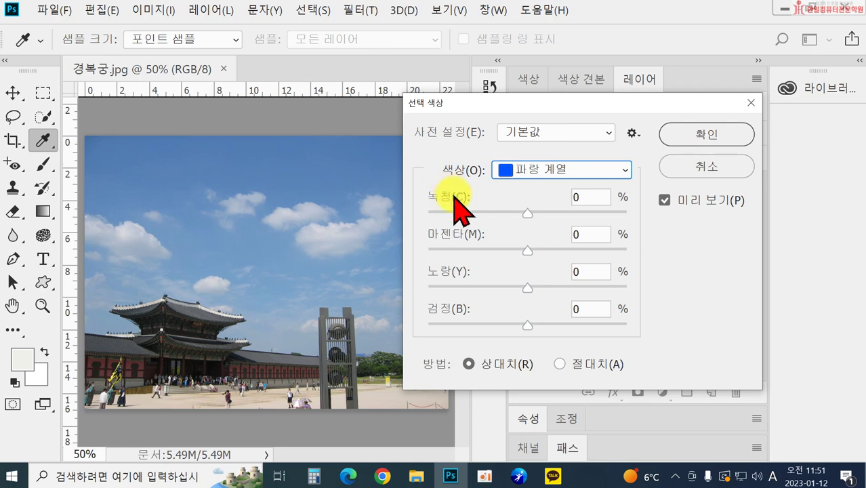
Set the blues to cyan +80% and magenta +60%, lower yellow to its minimum, and apply the Selective Color correction.
drag(528, 214, 563, 214)
drag(527, 249, 607, 213)
drag(562, 248, 588, 250)
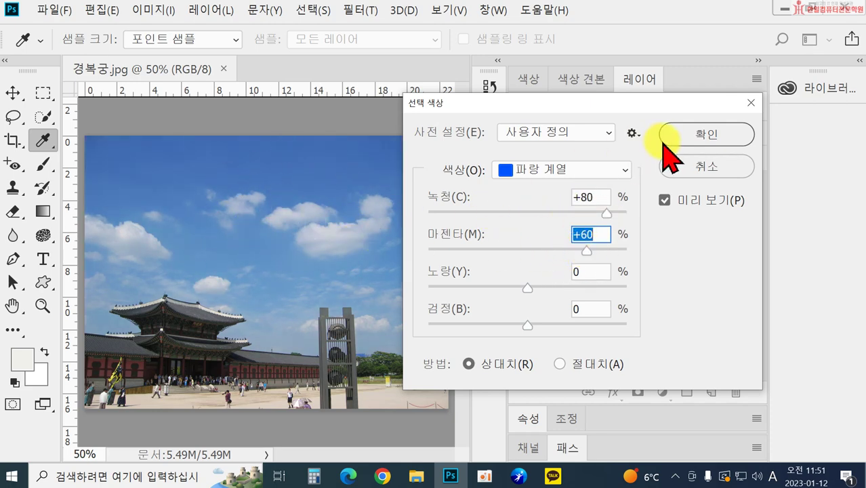
drag(528, 289, 427, 288)
click(723, 133)
key(w)
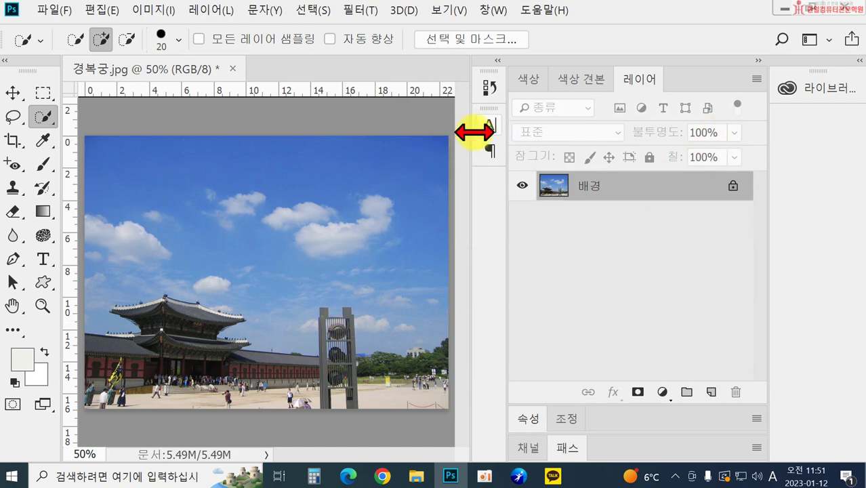
Compare the original palace photo with its Selective Color result through the document history, keeping the corrected state.
click(489, 88)
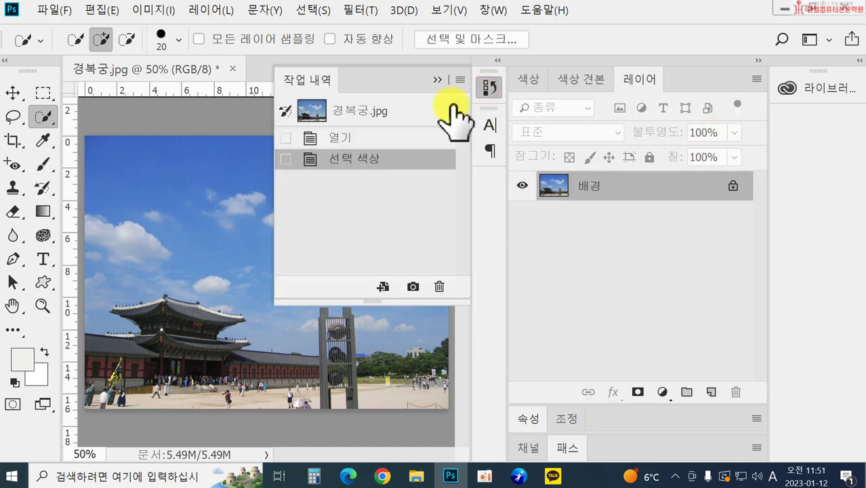
click(376, 117)
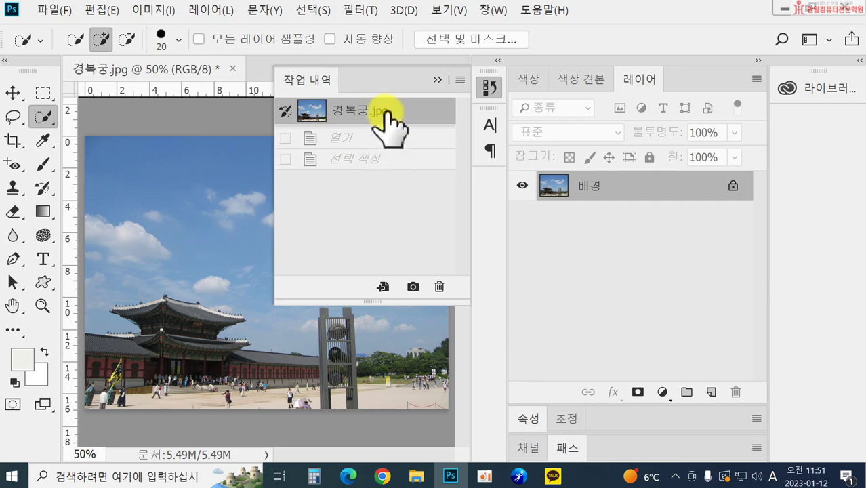
click(375, 160)
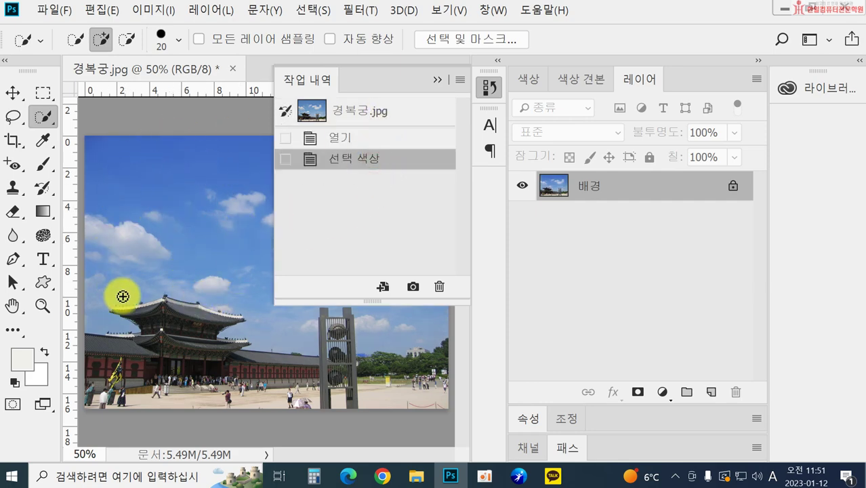
click(437, 80)
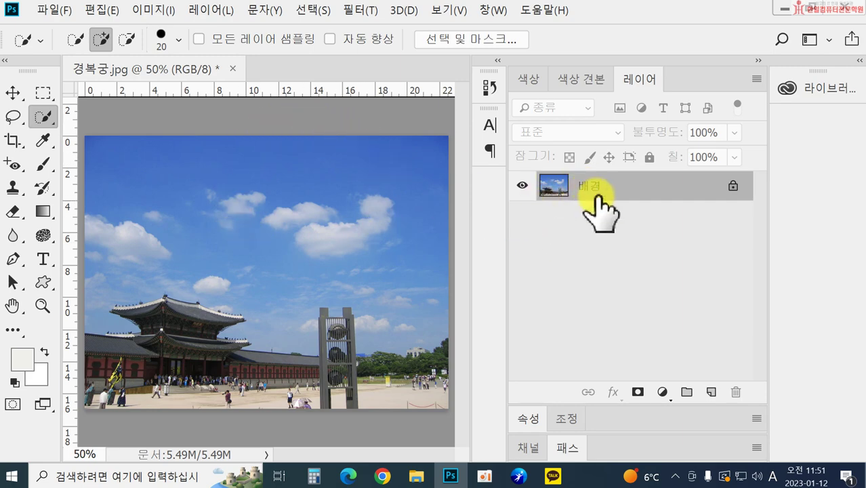
click(154, 11)
mouse_move(163, 46)
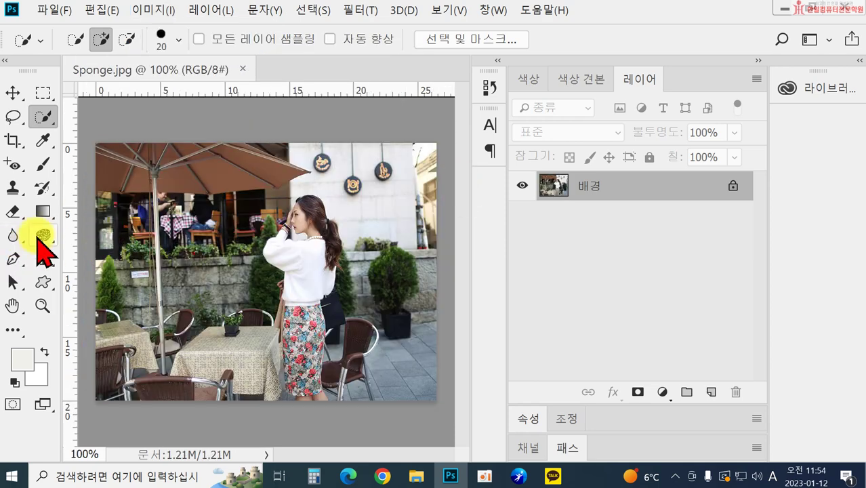
Activate the Sponge tool for Sponge.jpg and look through its saturation modes, keeping 채도 감소 (Desaturate).
click(40, 235)
drag(41, 235, 97, 276)
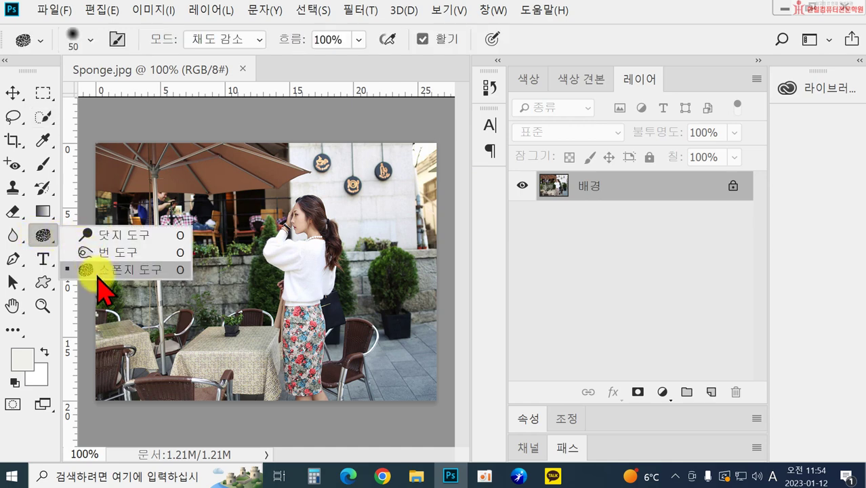
click(224, 40)
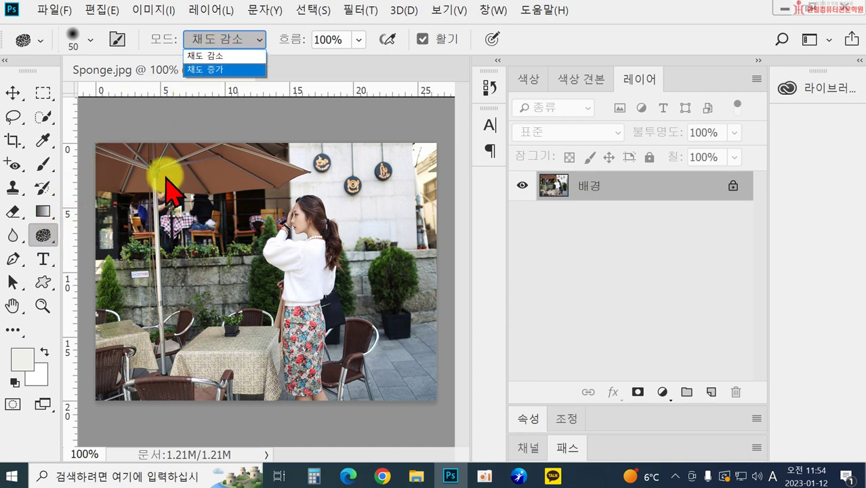
click(299, 77)
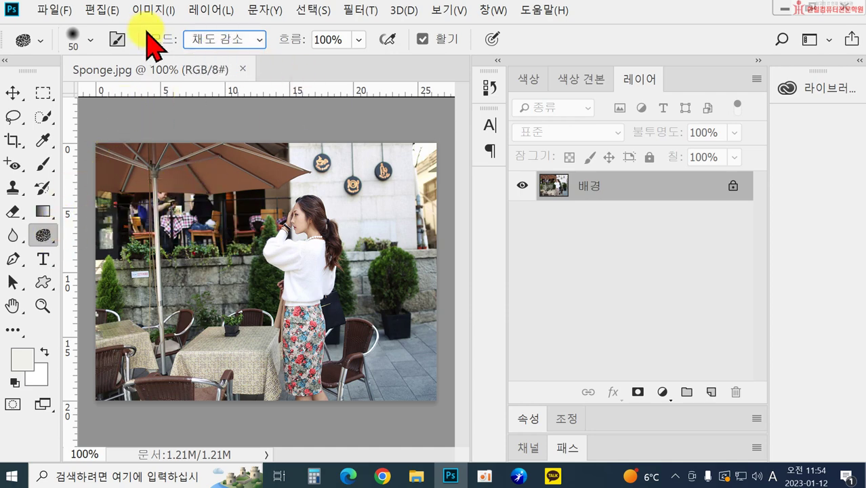
Desaturate the whole café photo and revert it to its saved state.
click(144, 15)
mouse_move(163, 45)
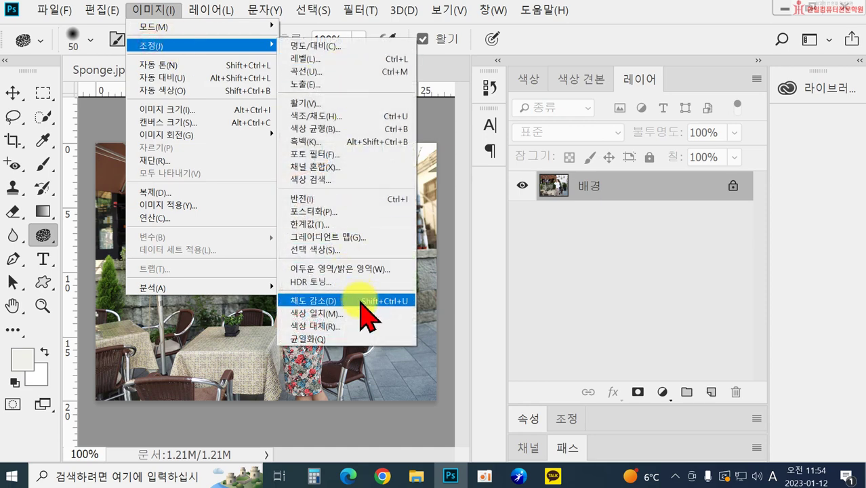
click(360, 302)
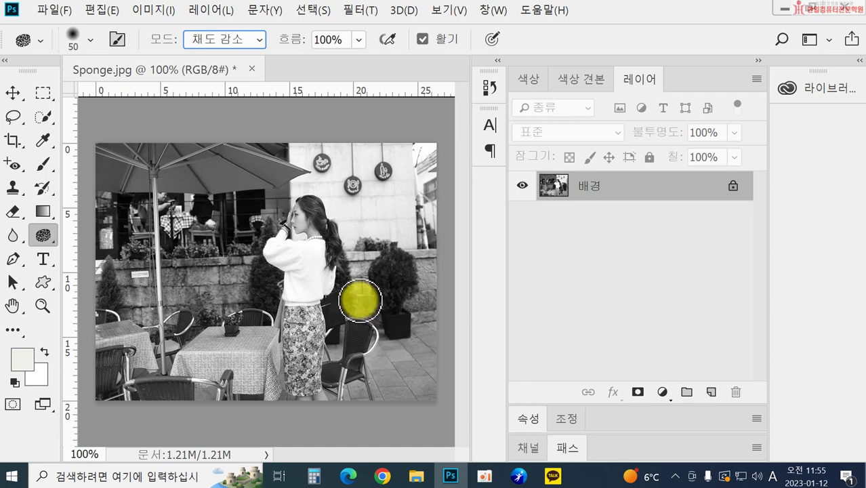
key(F12)
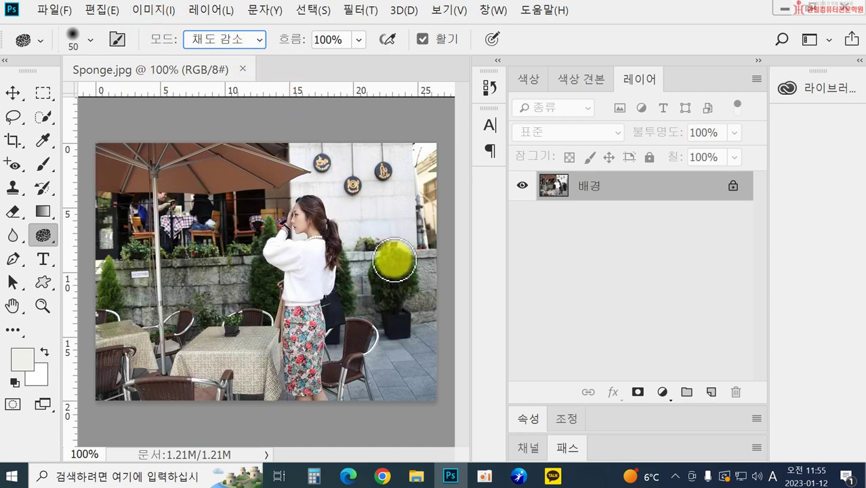
Apply Desaturate to the café photo once more and undo it.
click(156, 9)
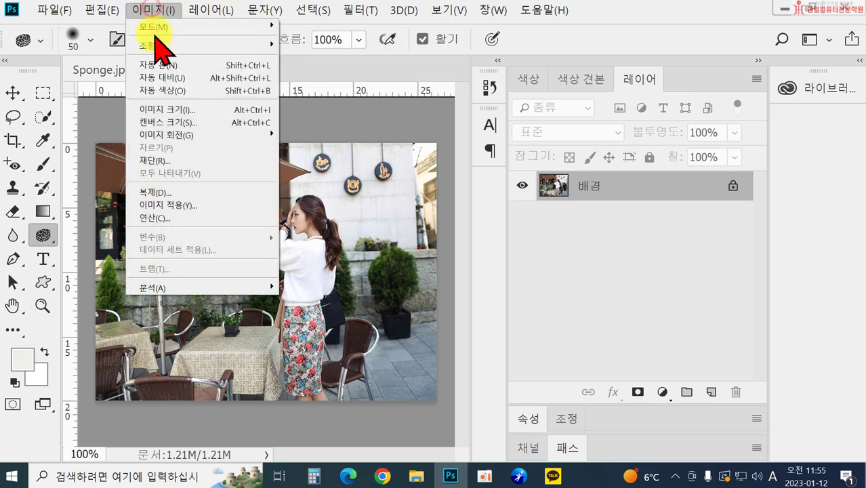
click(153, 46)
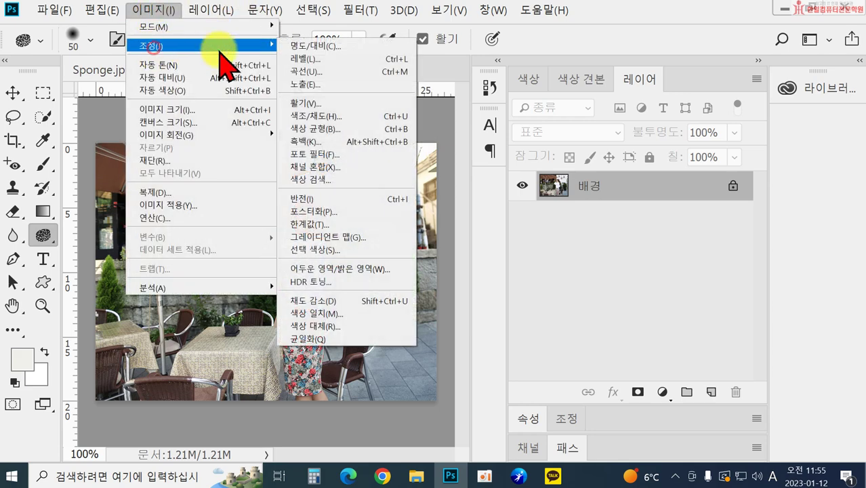
click(332, 300)
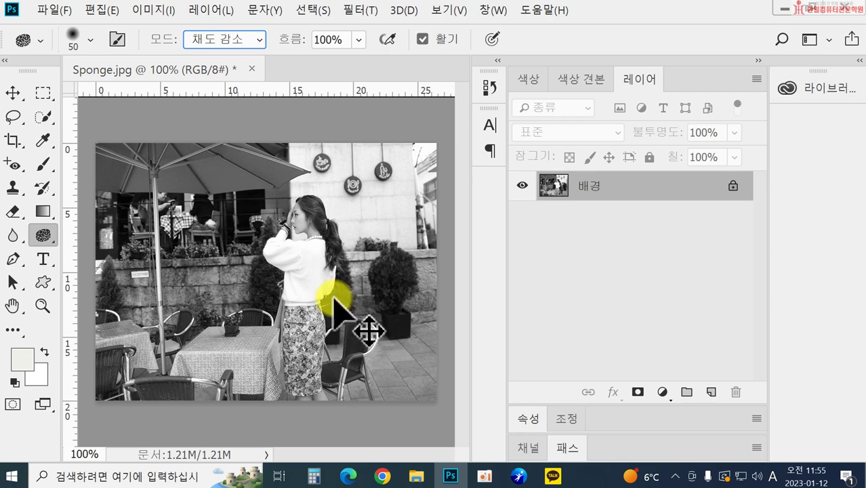
key(ctrl+z)
mouse_move(335, 299)
mouse_down()
mouse_move(348, 281)
mouse_move(353, 290)
mouse_up()
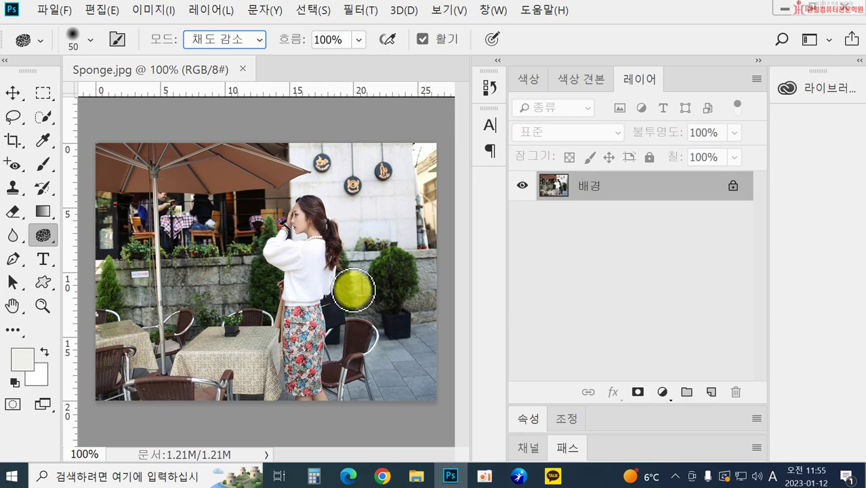
Start a Black & White adjustment on the café photo with reds 53%, yellows 57%, greens 4% and cyans -19%.
click(151, 11)
mouse_move(156, 48)
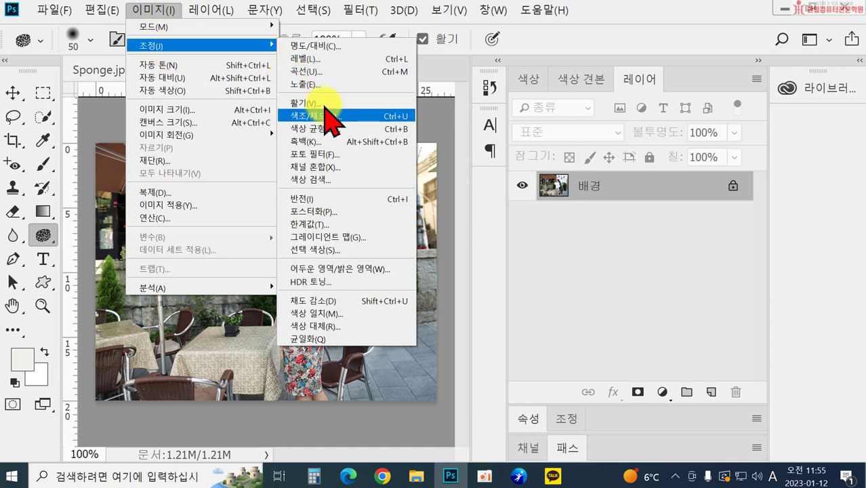
click(332, 140)
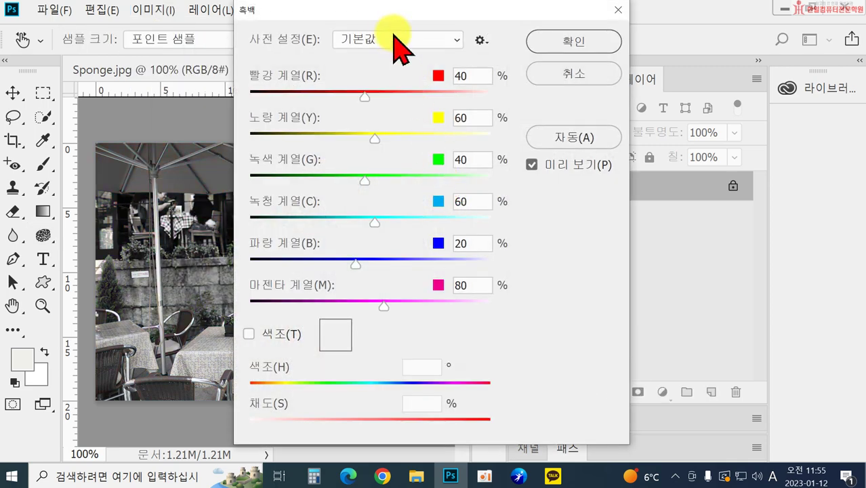
drag(395, 17, 566, 23)
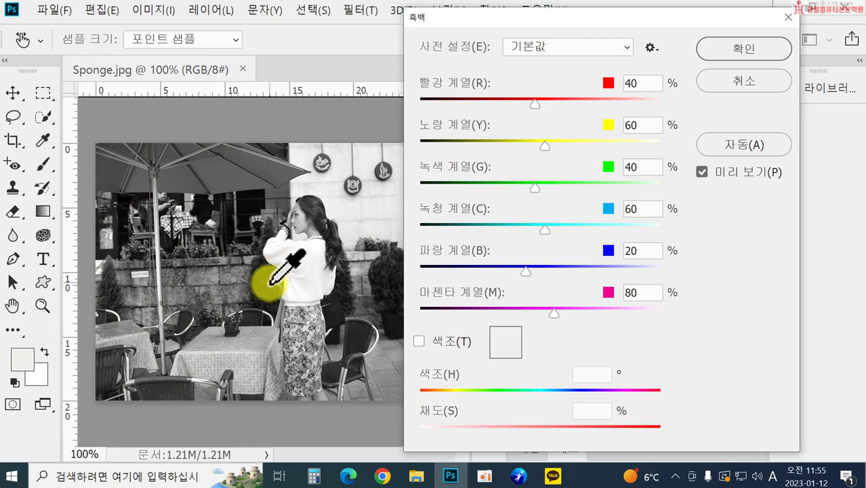
mouse_move(535, 102)
mouse_down()
mouse_move(556, 101)
mouse_move(541, 102)
mouse_up()
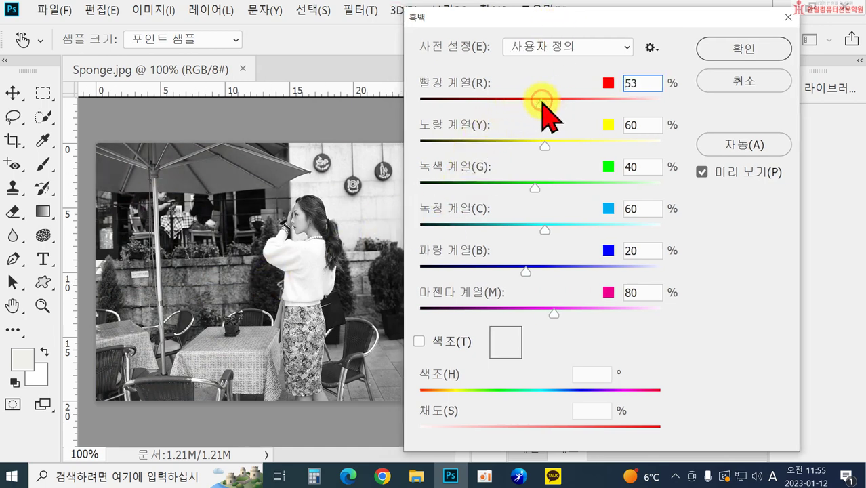
drag(528, 143, 541, 139)
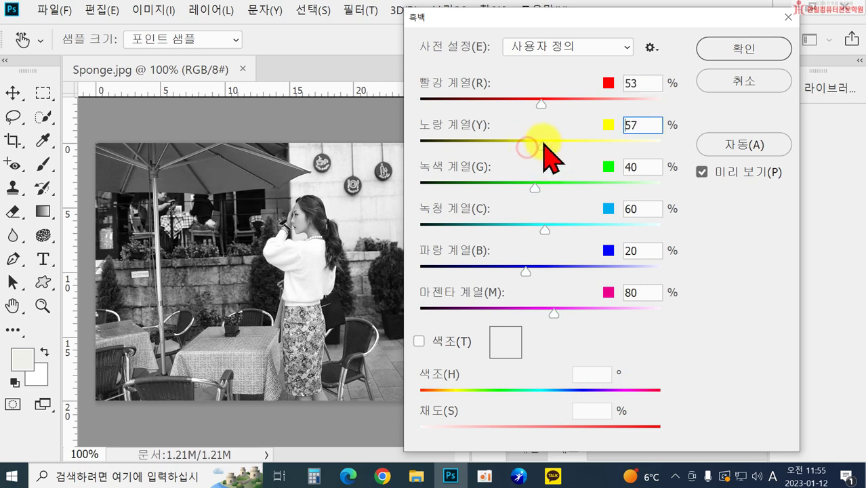
drag(536, 183, 517, 185)
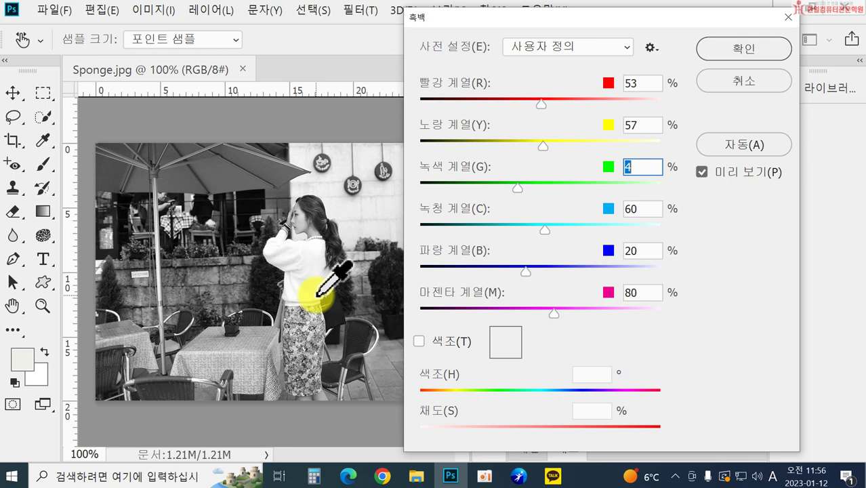
drag(544, 229, 507, 246)
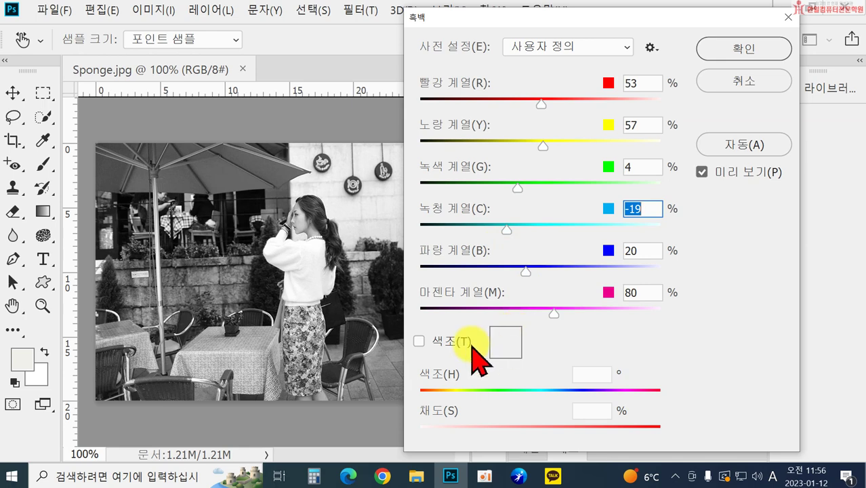
Enable the tint with a blue colour, apply the Black & White conversion to the café photo, and undo it.
click(419, 341)
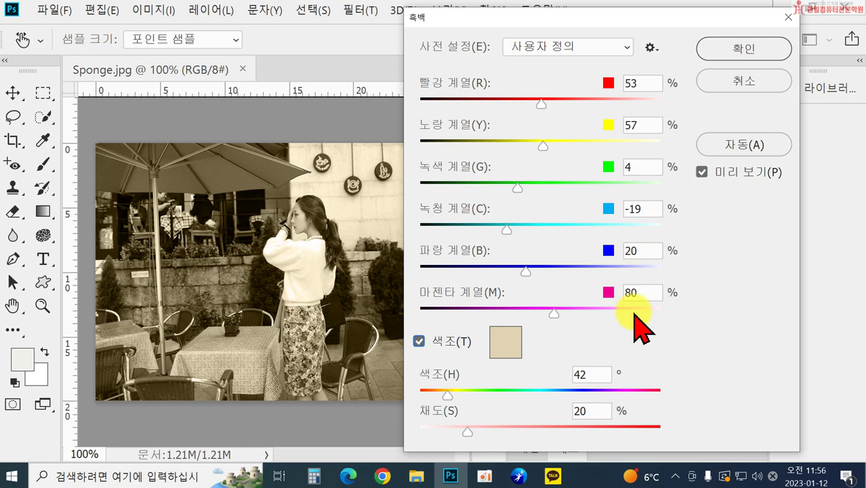
click(506, 346)
drag(446, 293, 445, 178)
drag(547, 53, 713, 170)
click(746, 193)
click(737, 47)
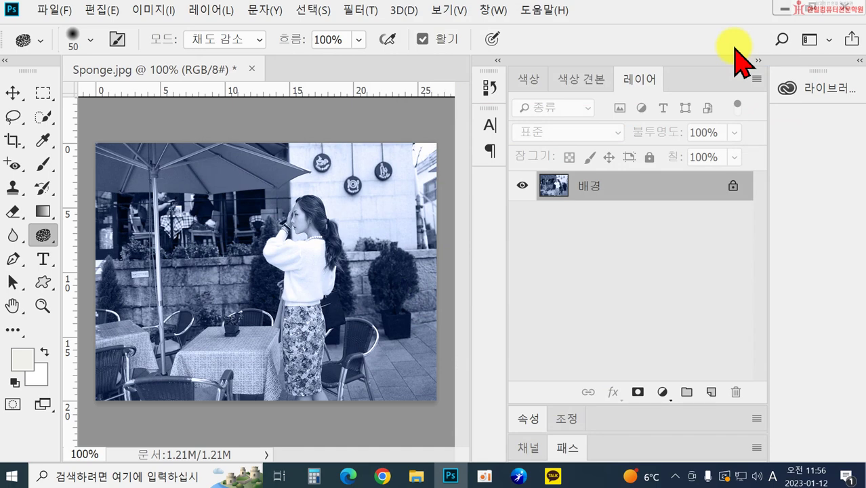
key(ctrl+z)
click(166, 12)
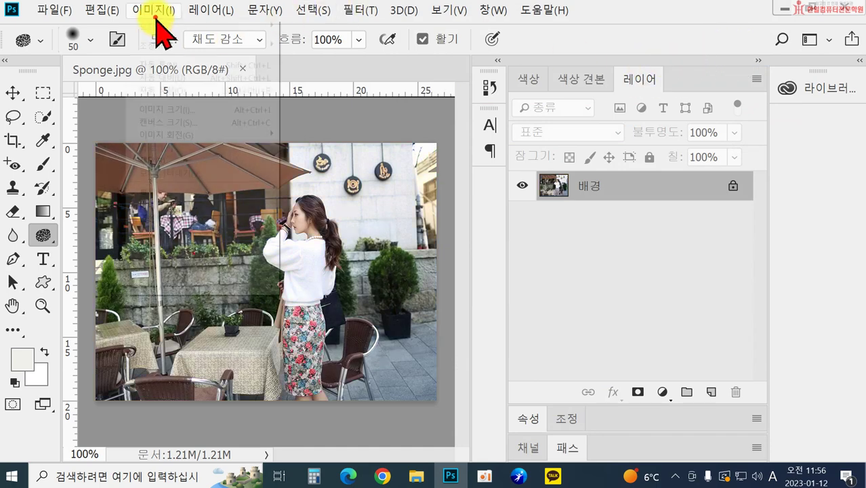
mouse_move(169, 43)
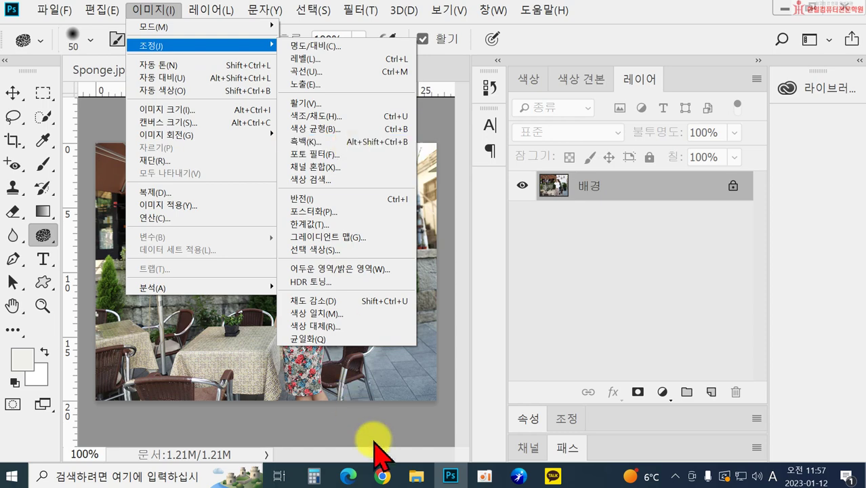
Switch to Chrome, search NAVER images for 제니레드, and browse the resulting pictures.
click(379, 476)
double_click(180, 90)
text(ㅈ제니레드)
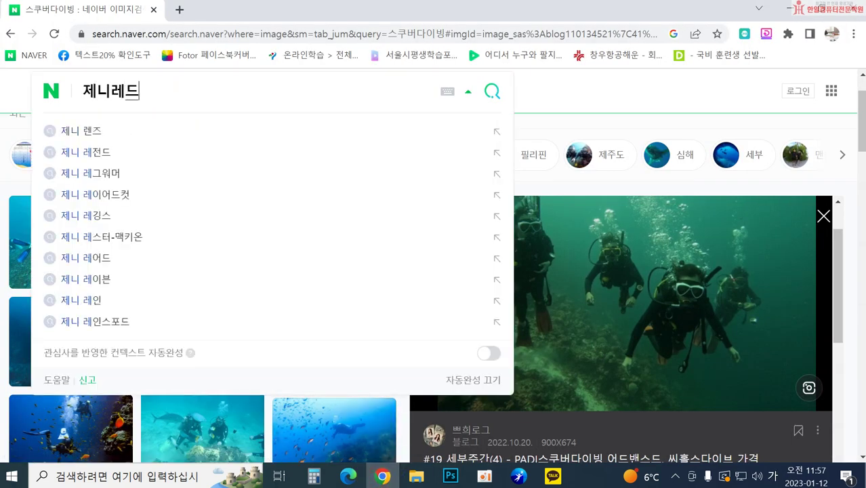
key(Return)
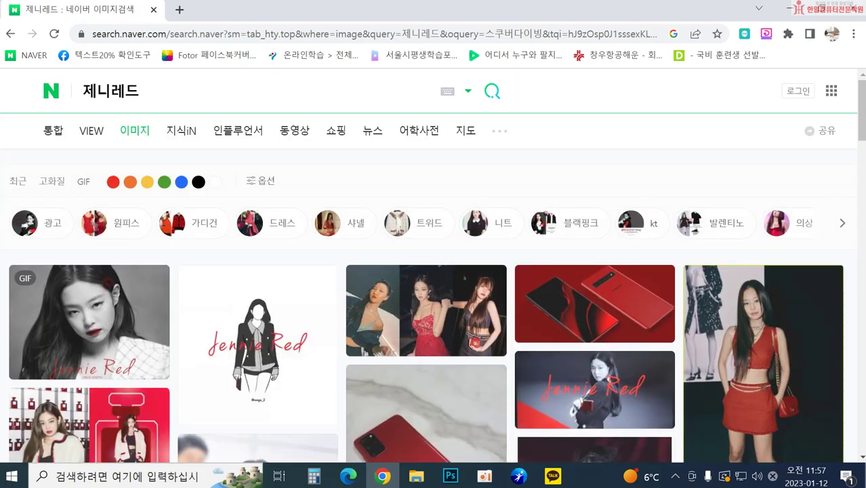
scroll(600, 388, down, 3)
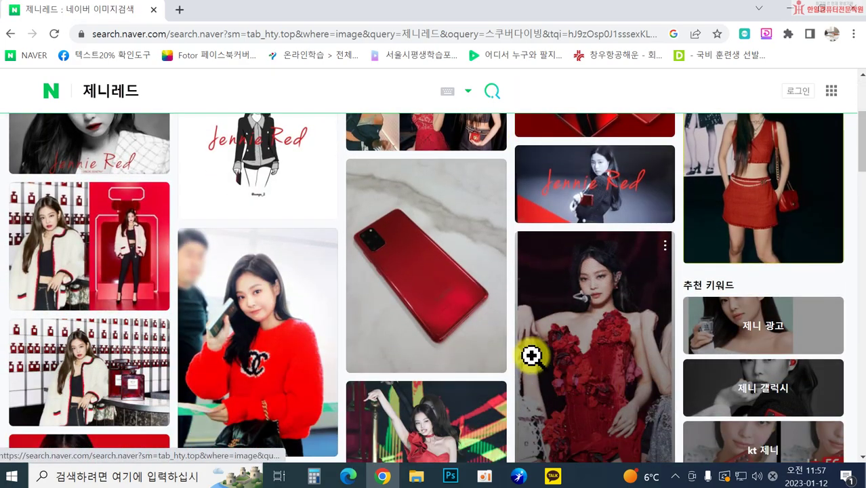
scroll(530, 354, down, 10)
scroll(519, 358, down, 10)
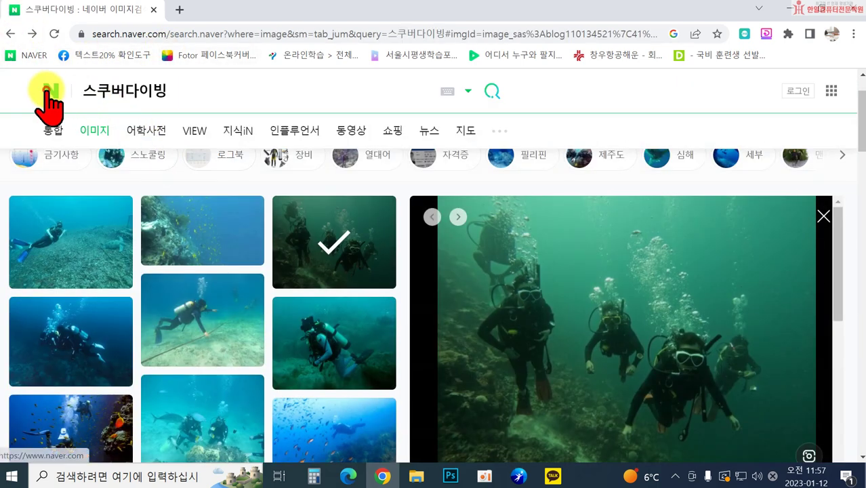
Go to the NAVER home page, try out a Galaxy search query, and clear it again.
click(47, 92)
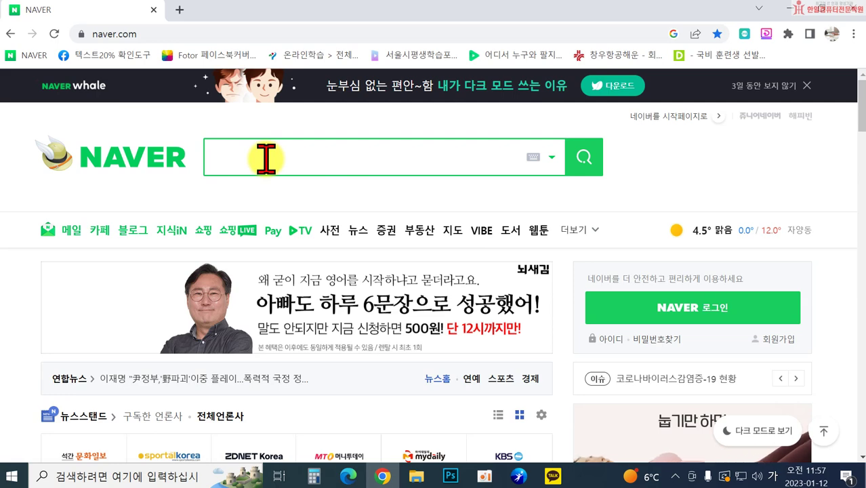
text(갤ㄹ)
key(BackSpace)
key(BackSpace)
text(겔ㄹ럭시 ㅂ)
key(BackSpace)
key(BackSpace)
key(BackSpace)
key(BackSpace)
key(BackSpace)
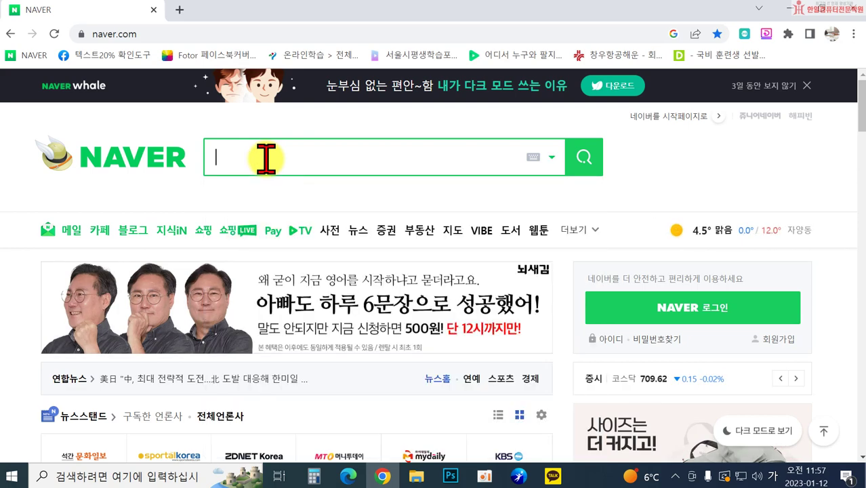
text(ㄹ)
key(BackSpace)
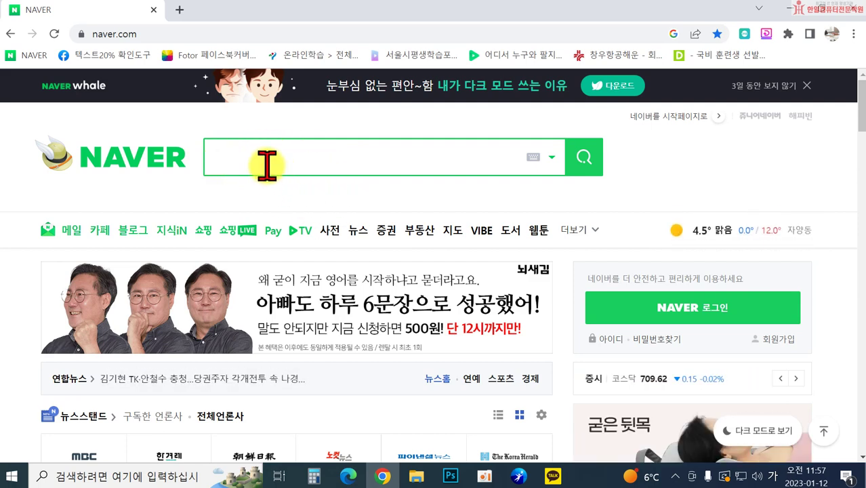
scroll(288, 150, down, 3)
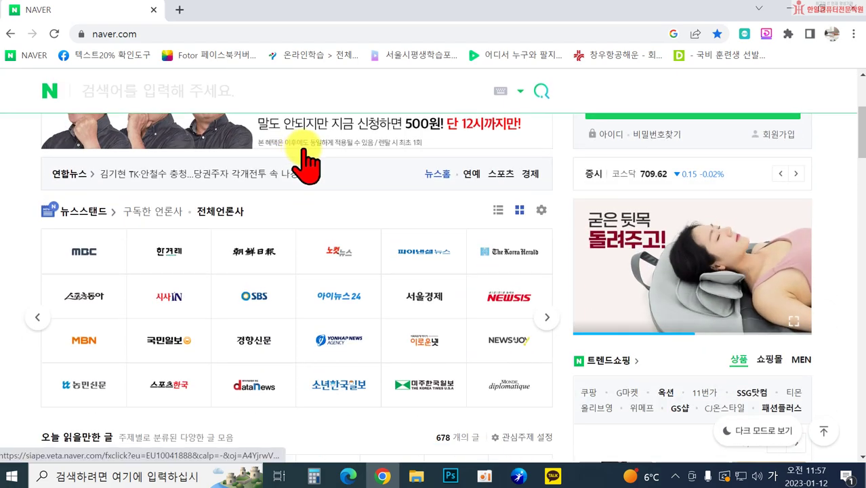
scroll(308, 163, up, 3)
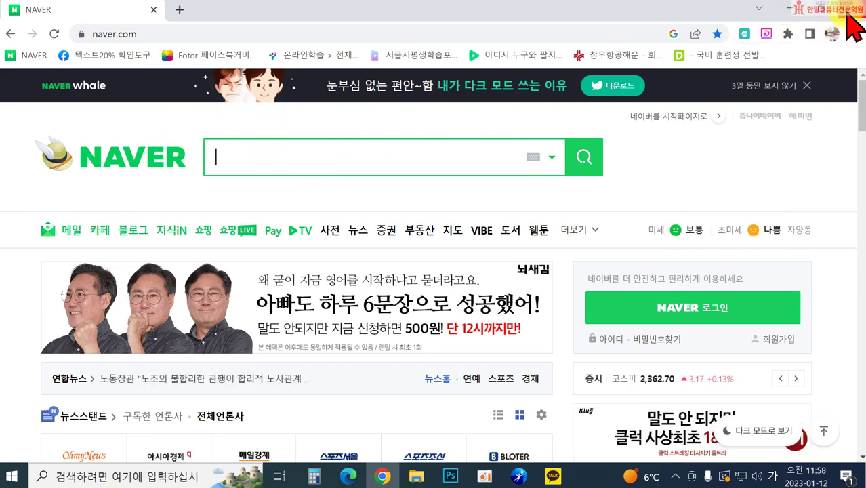
Return to Photoshop with Sponge.jpg and look over the available image adjustment commands.
click(800, 7)
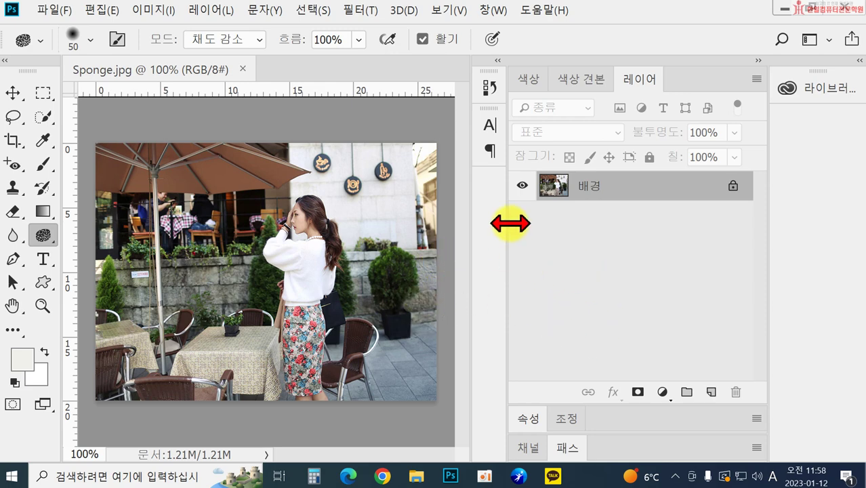
click(151, 10)
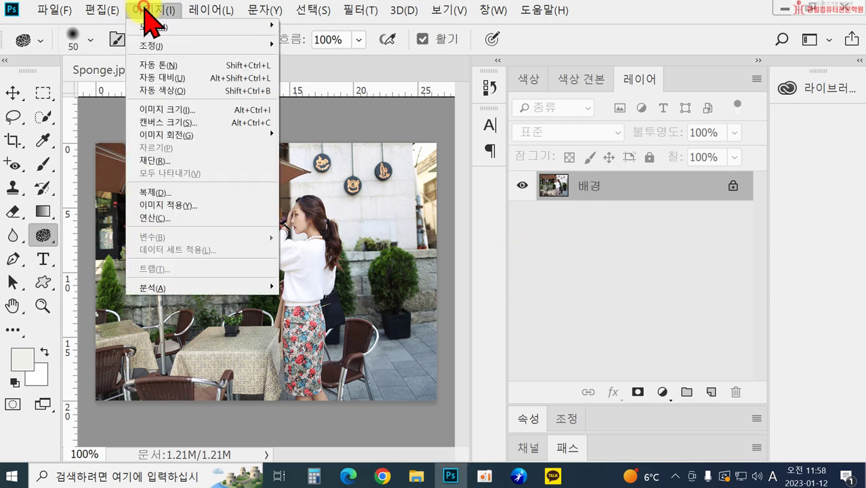
mouse_move(211, 43)
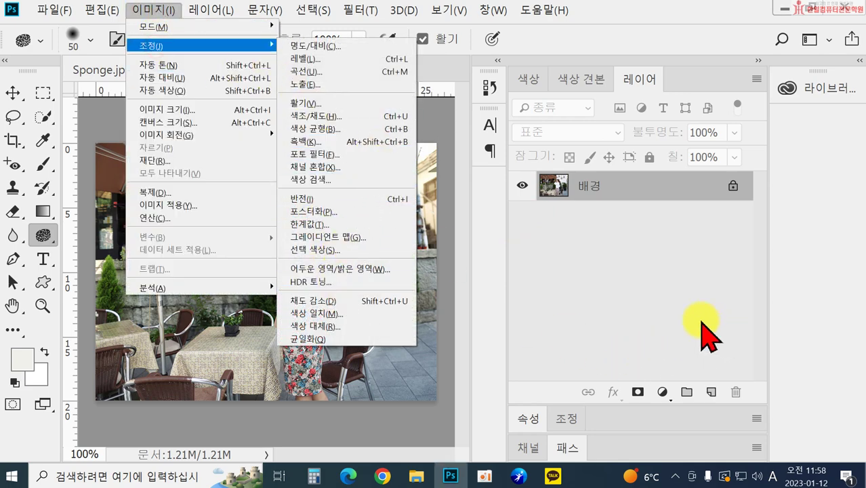
click(662, 295)
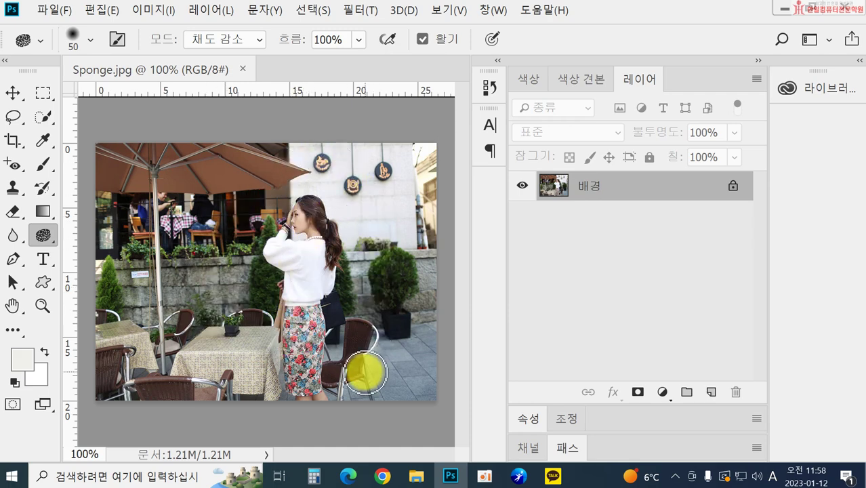
Select the woman with the Quick Selection tool and subtract the excess around her using a brush size of 9.
click(43, 117)
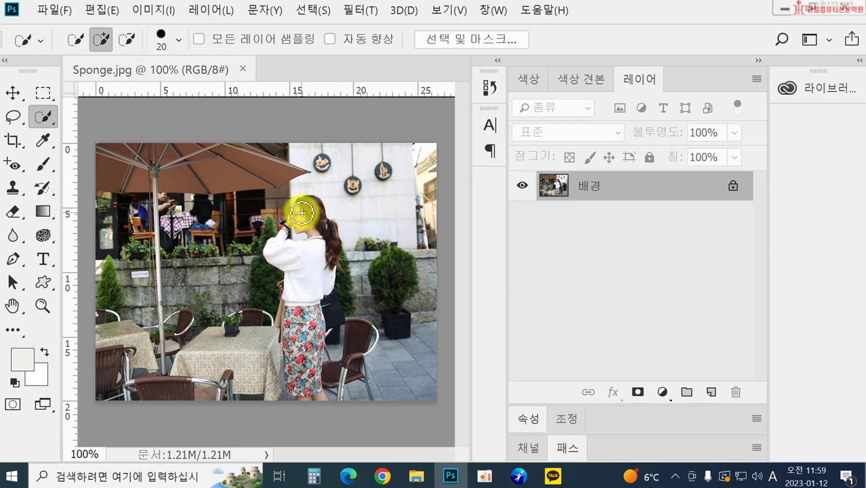
mouse_move(305, 205)
mouse_down()
mouse_move(327, 239)
mouse_move(307, 268)
mouse_move(308, 400)
mouse_move(304, 387)
mouse_move(289, 389)
mouse_move(293, 340)
mouse_up()
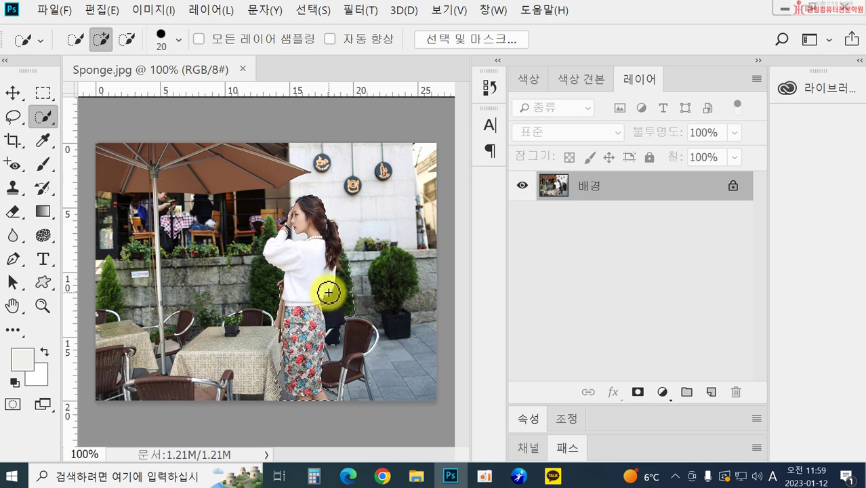
mouse_move(354, 258)
mouse_down()
mouse_move(381, 310)
mouse_move(365, 333)
mouse_move(313, 360)
mouse_up()
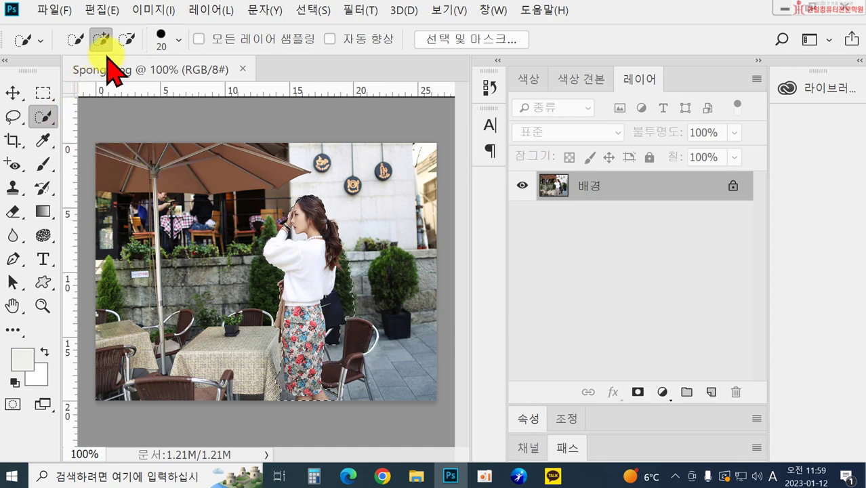
click(126, 38)
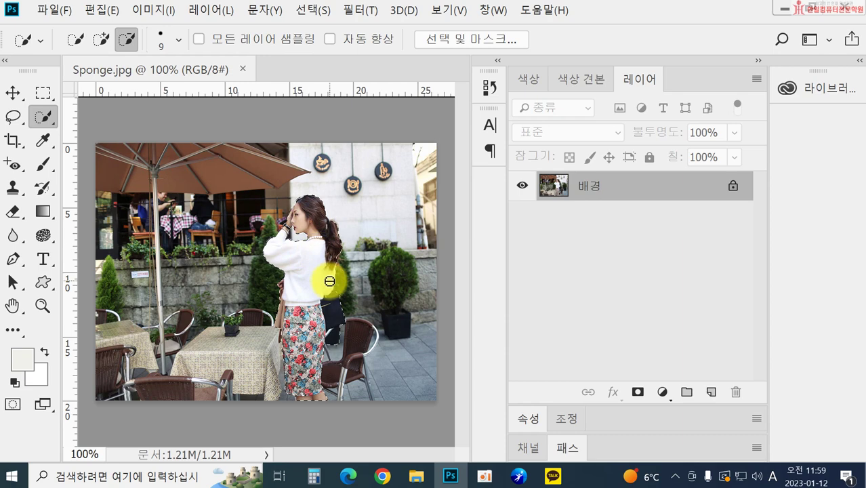
drag(329, 281, 316, 350)
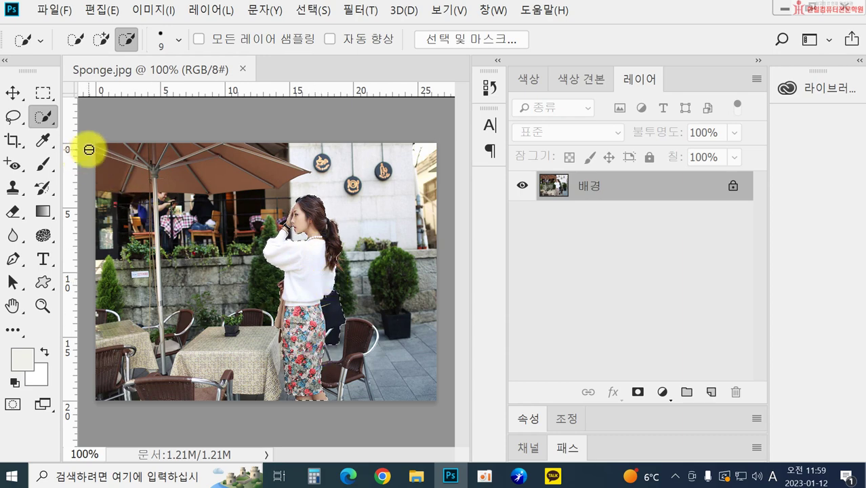
Refine the woman's selection around her skirt and black bag with the Polygonal Lasso in add-to-selection mode.
click(14, 118)
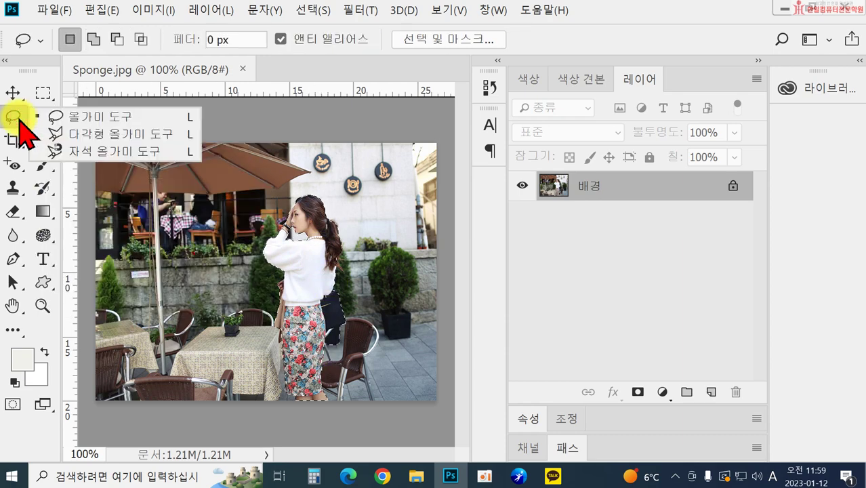
click(94, 135)
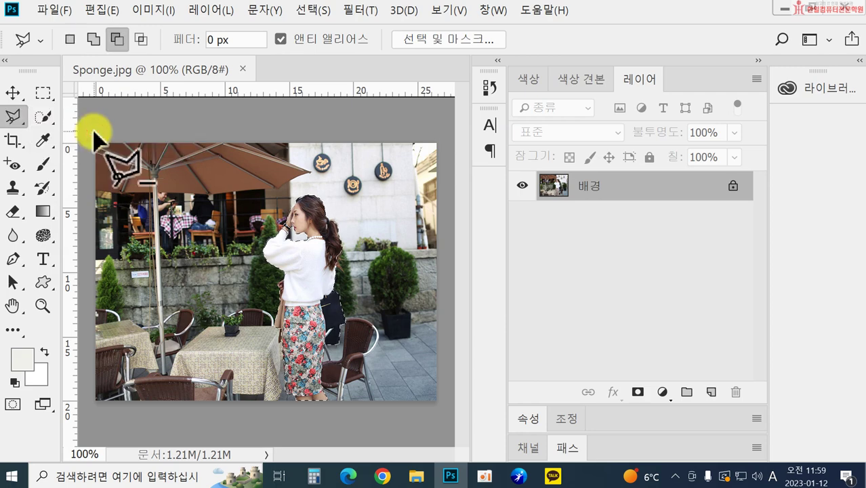
click(93, 40)
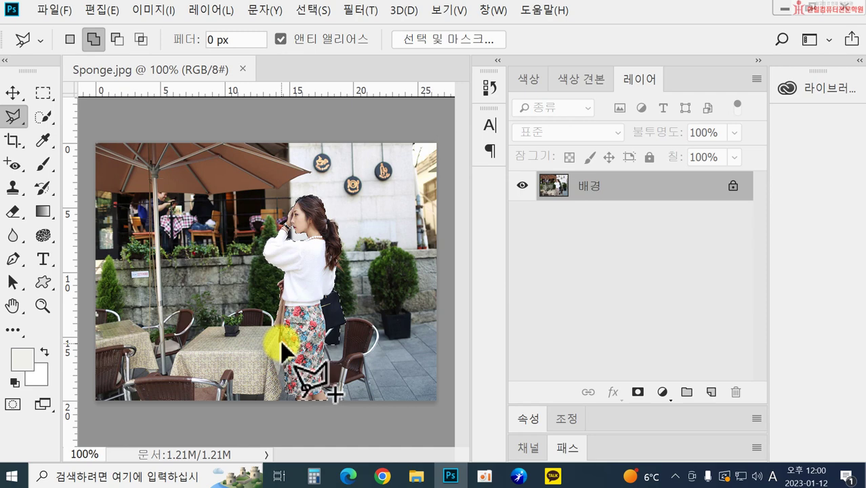
click(282, 344)
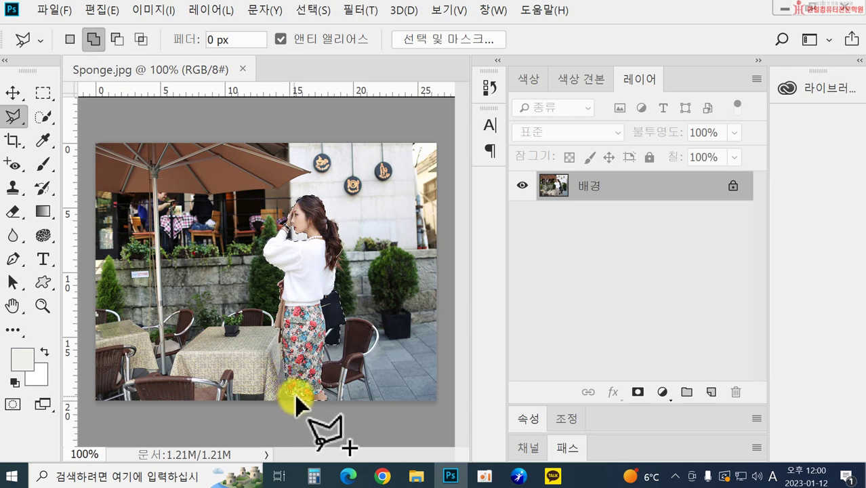
click(303, 348)
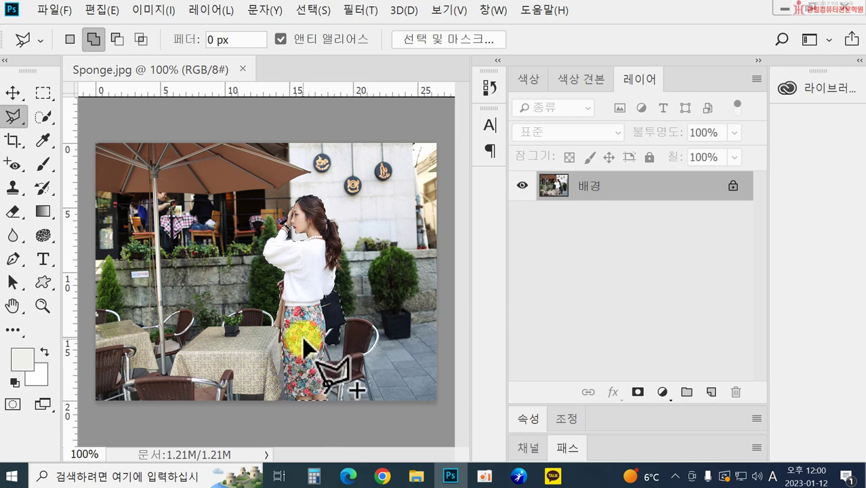
click(337, 292)
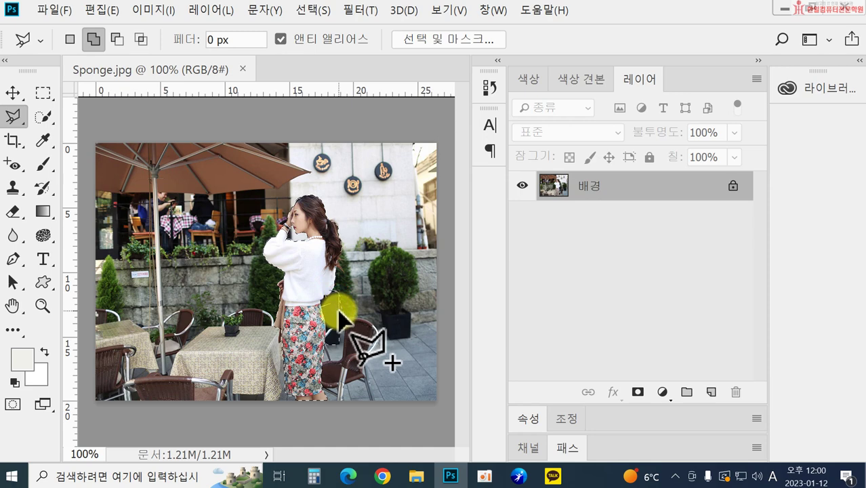
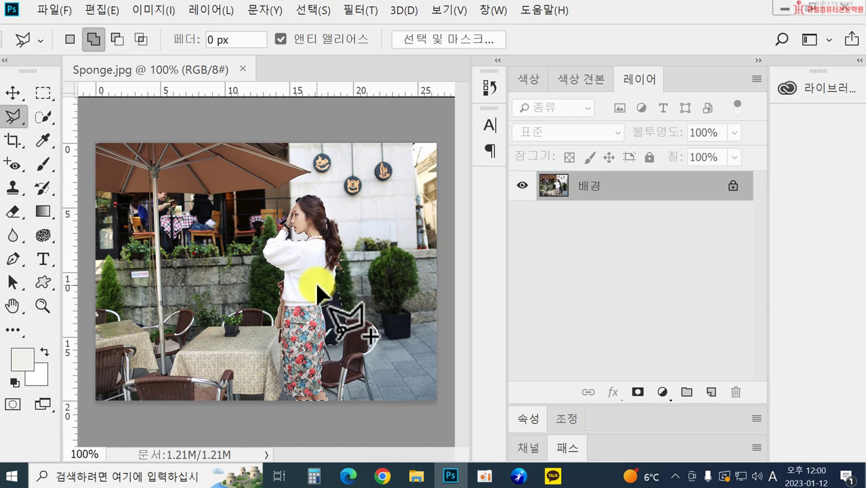
Copy the selected woman to a new layer and check the cut-out by briefly hiding the background layer.
key(ctrl+j)
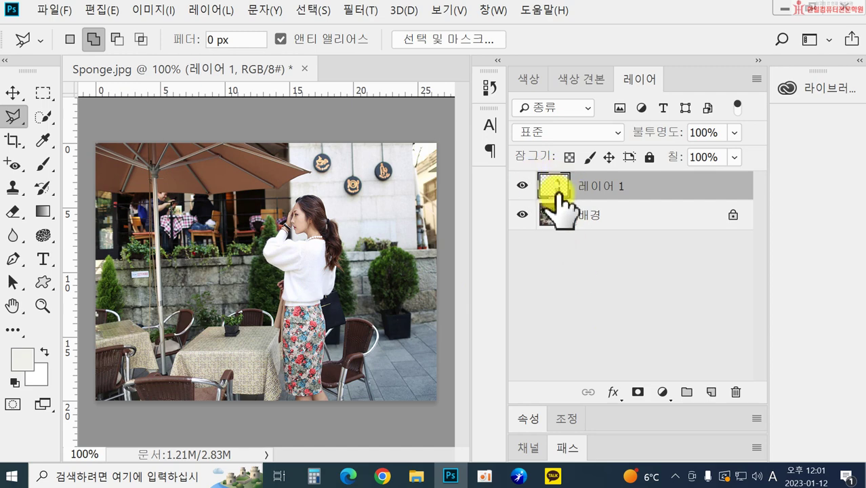
click(523, 216)
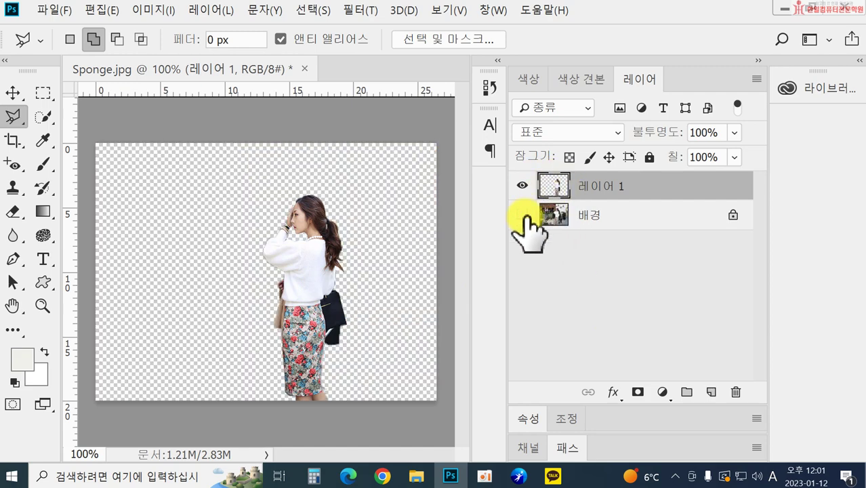
click(524, 215)
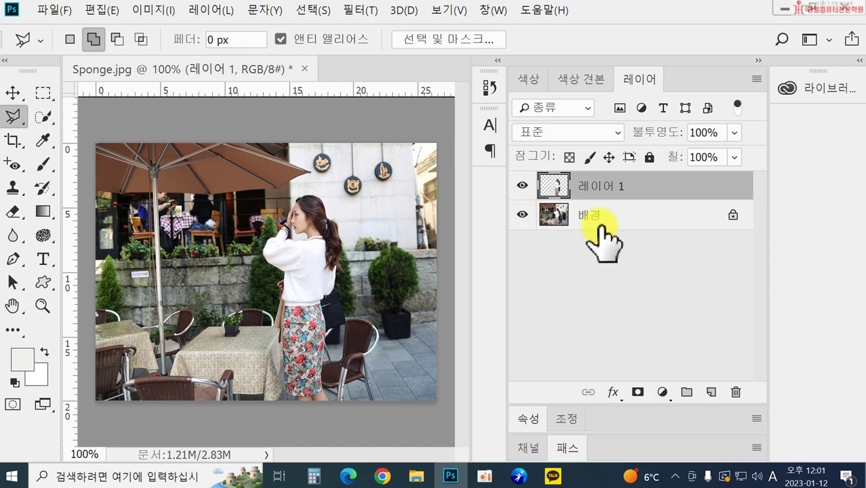
Desaturate the background layer and compare the photo with the woman's layer hidden and shown.
click(591, 215)
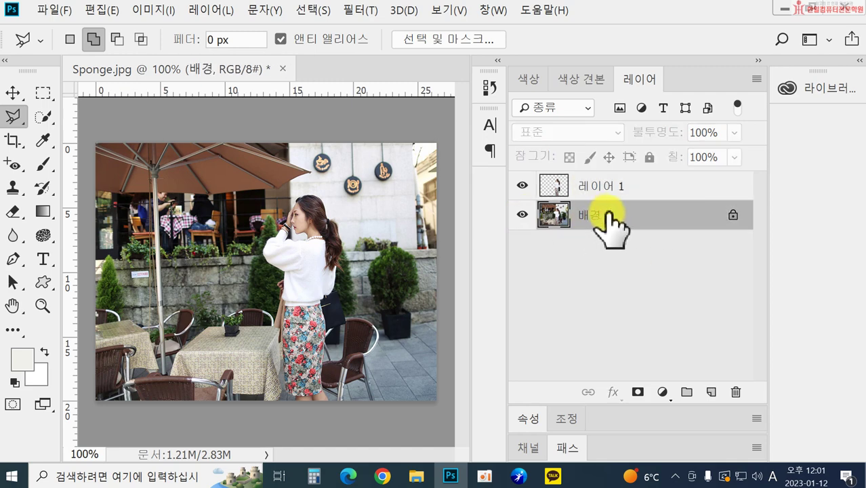
click(151, 11)
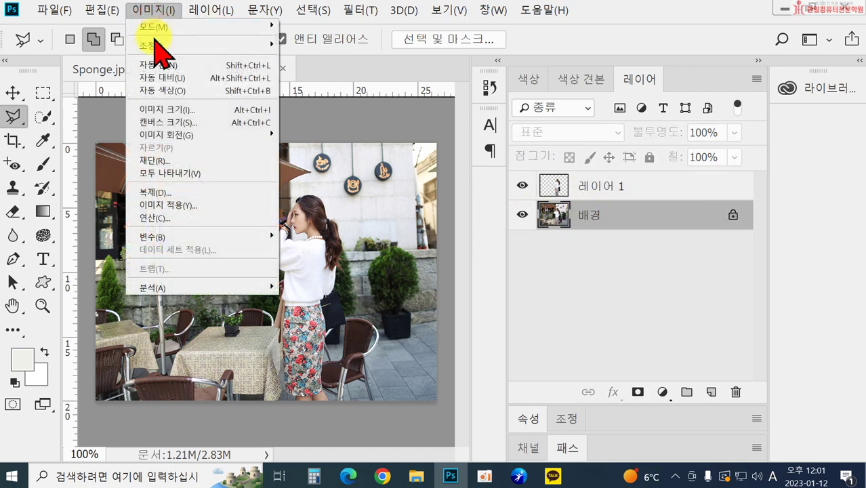
mouse_move(163, 45)
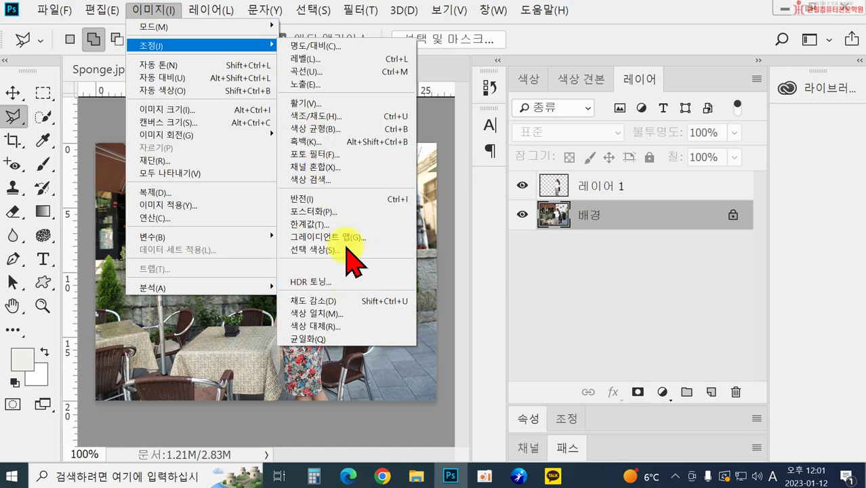
click(364, 316)
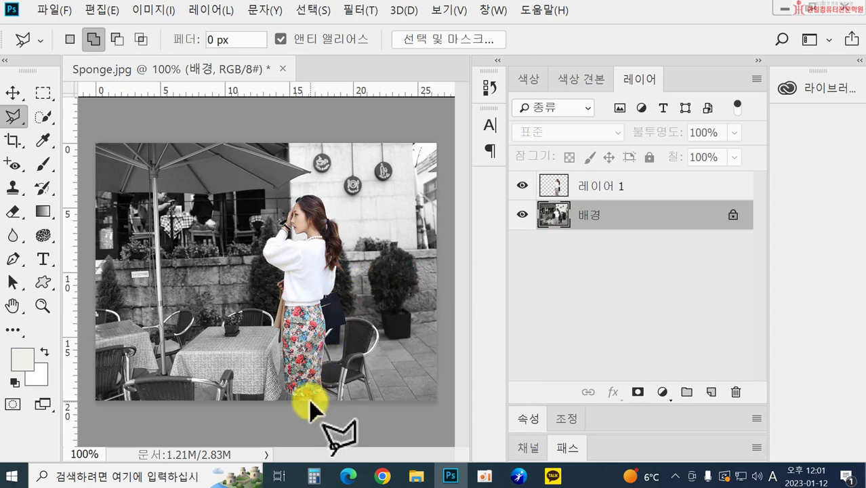
click(521, 187)
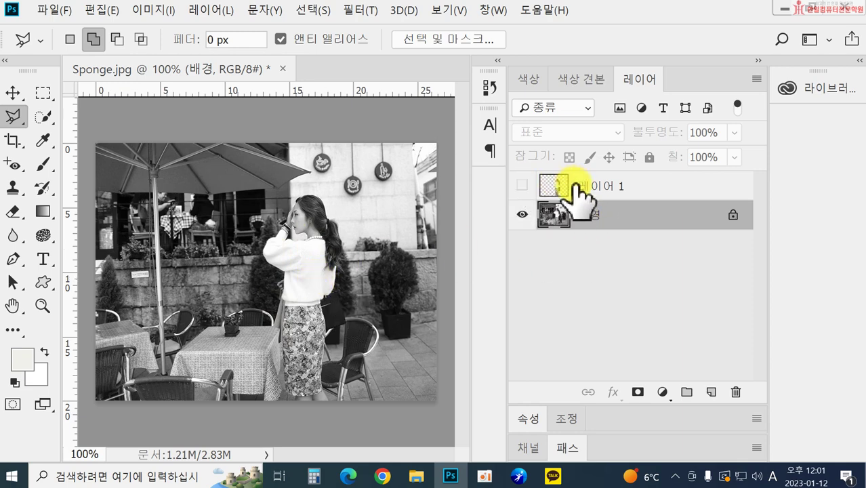
click(522, 186)
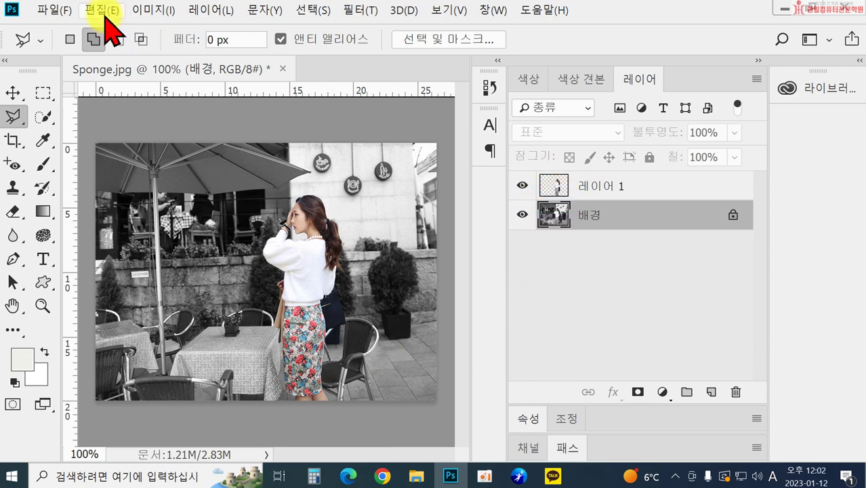
click(153, 10)
mouse_move(157, 45)
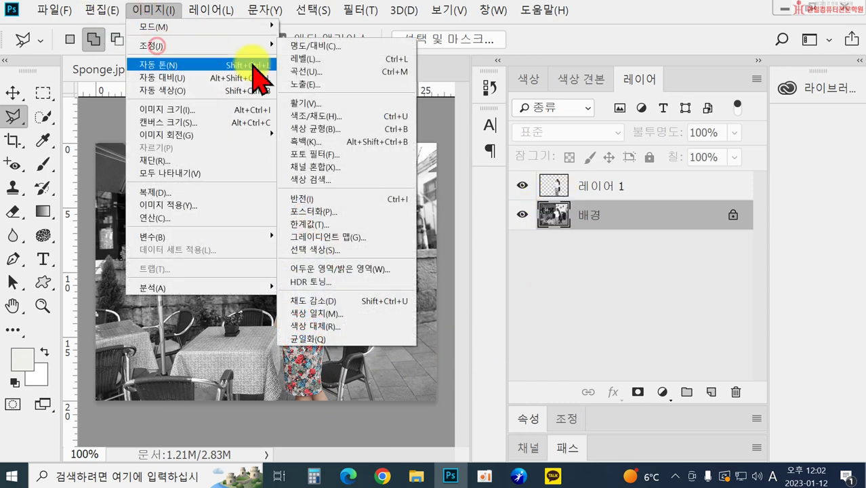
click(314, 60)
drag(597, 297, 584, 297)
double_click(575, 316)
drag(472, 297, 459, 299)
drag(366, 299, 387, 300)
click(681, 159)
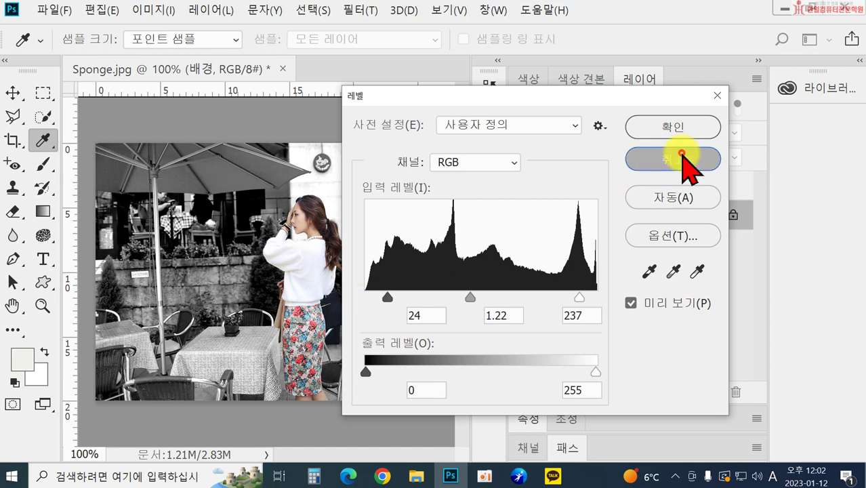
Apply Levels to the woman's layer with the black input at 6 and the white input at 240.
click(621, 193)
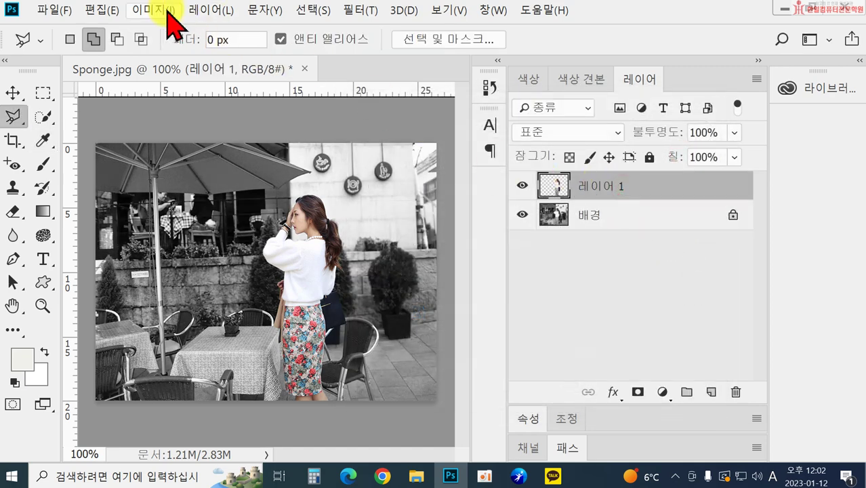
click(165, 11)
mouse_move(171, 46)
click(299, 61)
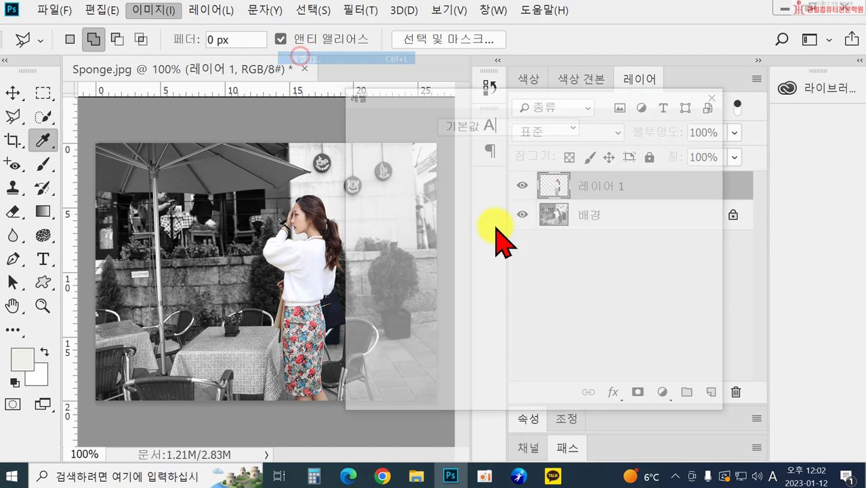
drag(597, 298, 581, 297)
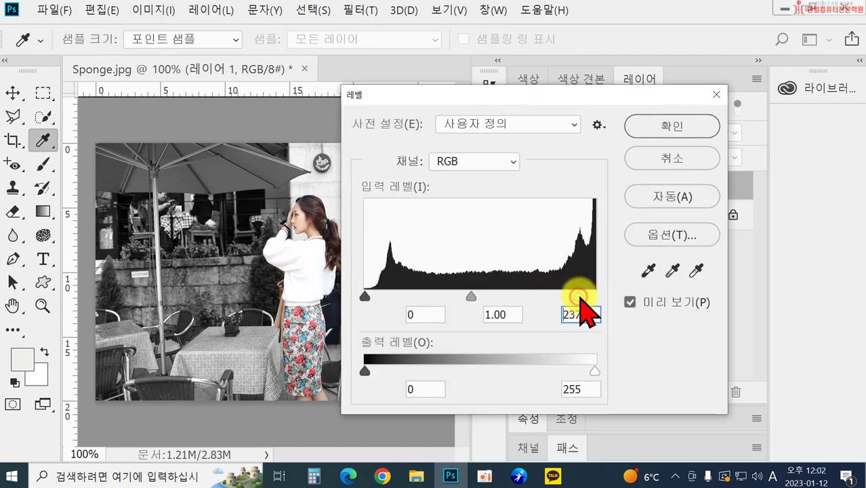
mouse_move(473, 298)
mouse_down()
mouse_move(441, 298)
mouse_move(482, 298)
mouse_up()
drag(364, 296, 370, 296)
drag(484, 297, 476, 300)
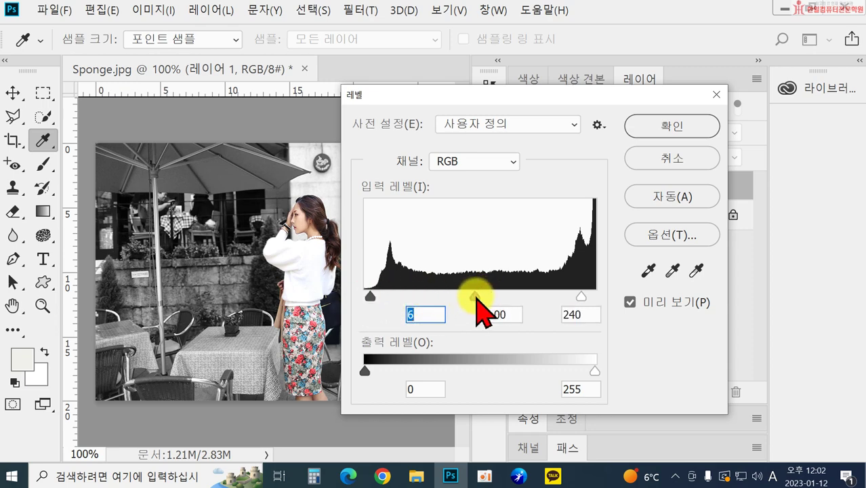
click(657, 130)
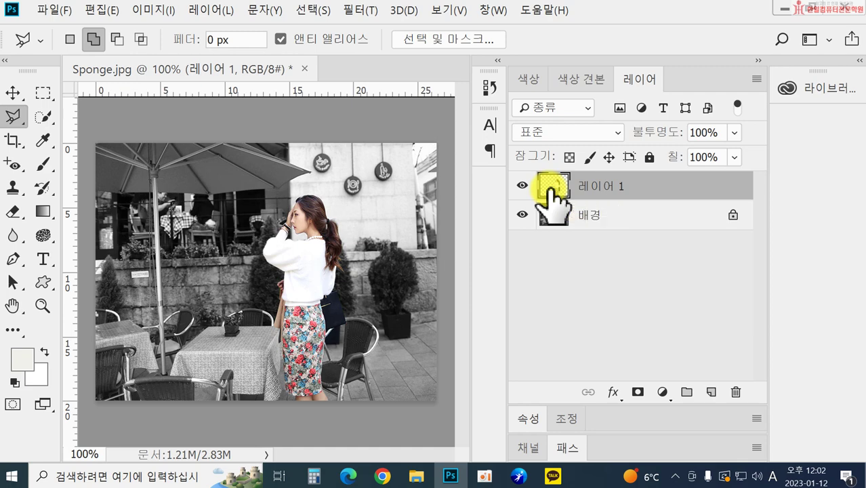
Select the background layer and close Sponge.jpg without saving the changes.
click(554, 216)
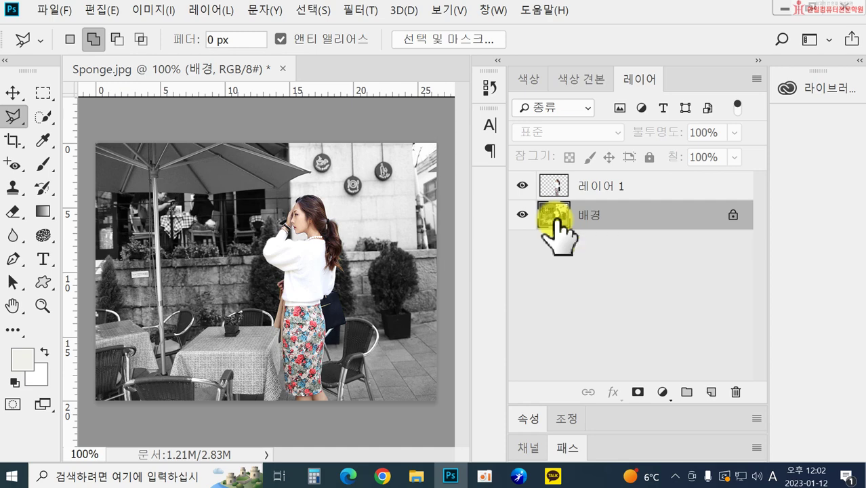
click(283, 68)
click(410, 202)
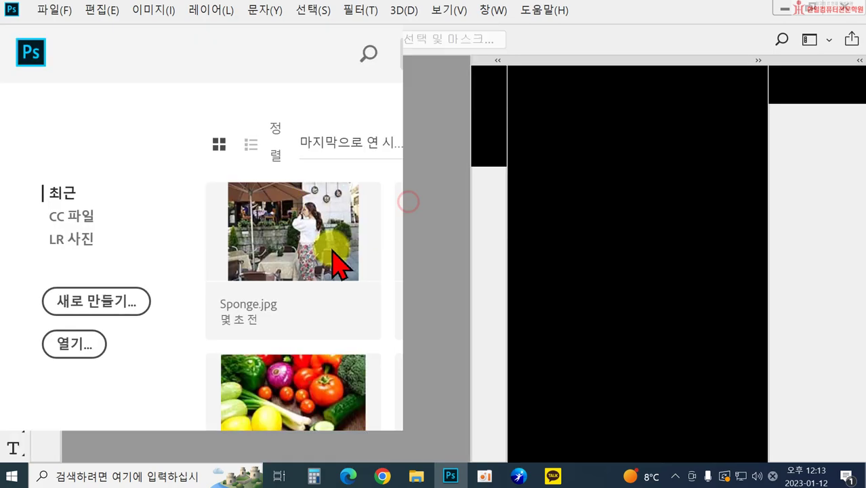
Open the reed-field photo 갈대.jpg from the 0. 실전 포토샵 folder.
click(74, 344)
scroll(406, 288, down, 10)
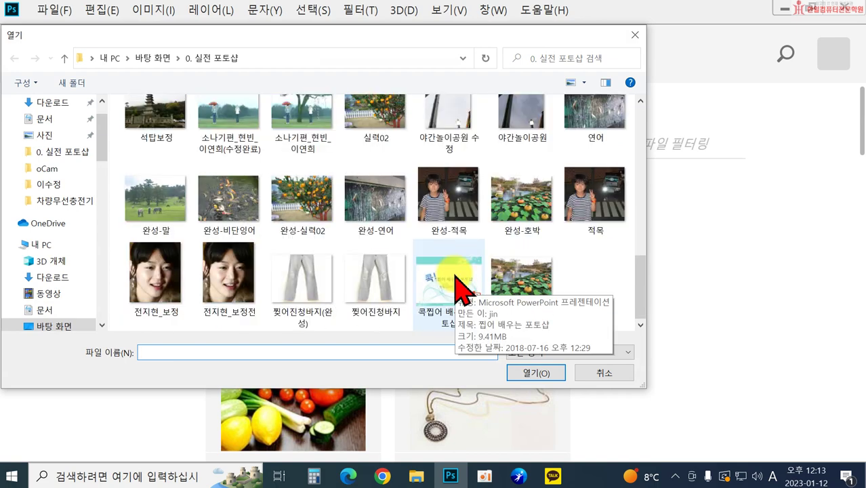
scroll(448, 282, up, 2)
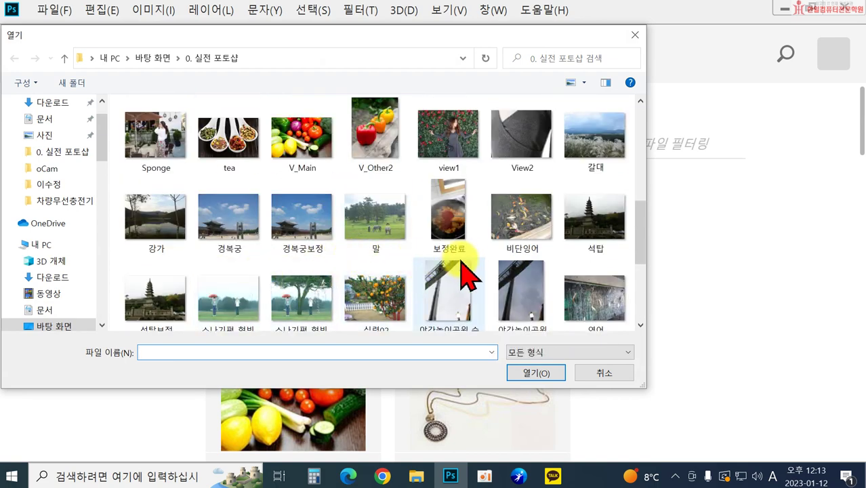
scroll(468, 270, up, 1)
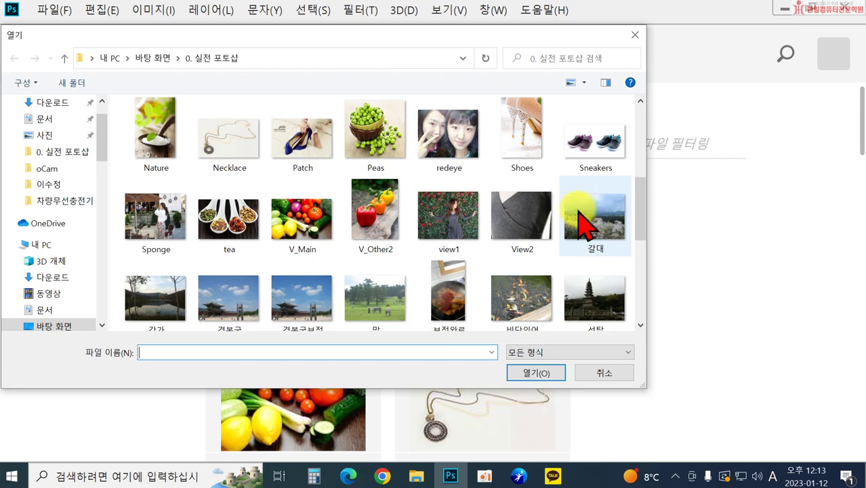
double_click(585, 221)
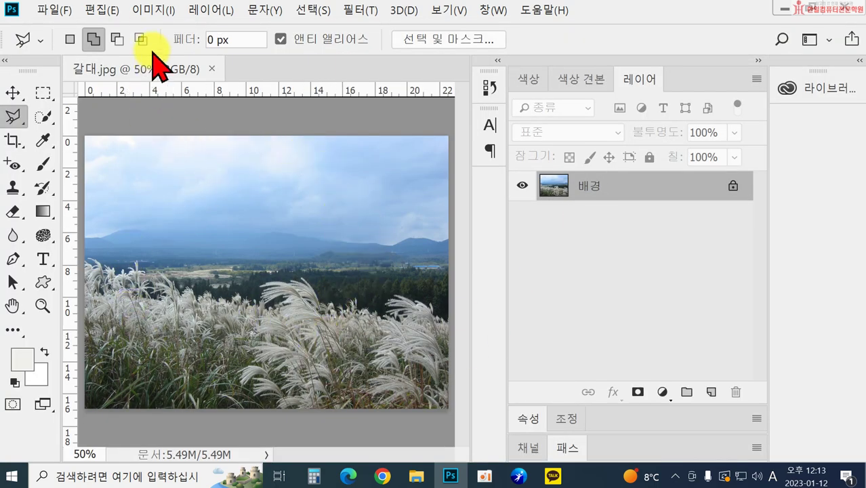
Start a Photo Filter on the reed photo and preview the warming filter (85) at 55% density.
click(152, 10)
mouse_move(159, 45)
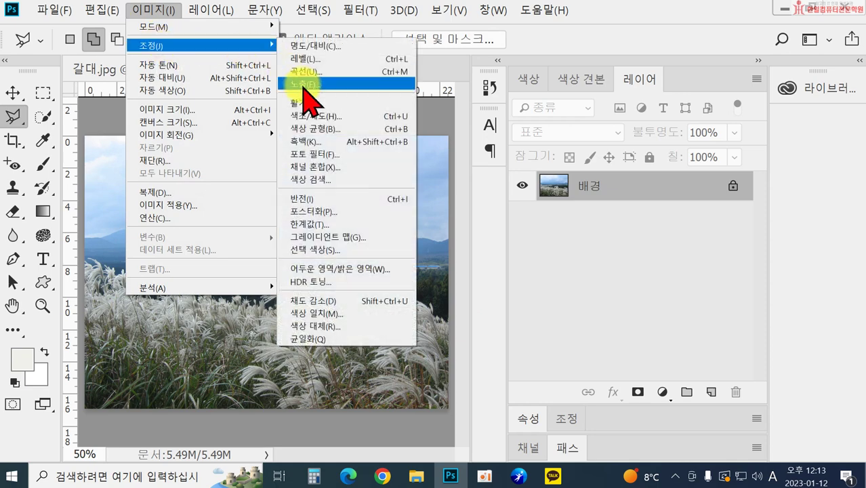
click(319, 154)
drag(385, 91, 582, 110)
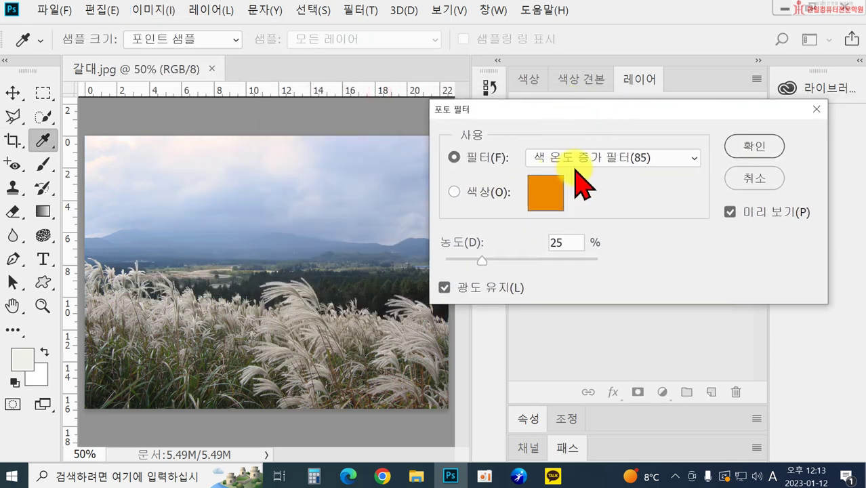
click(577, 162)
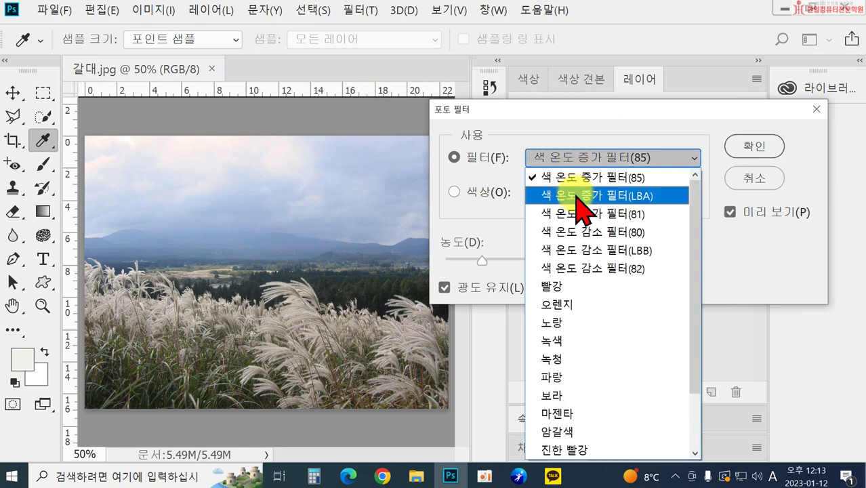
click(501, 169)
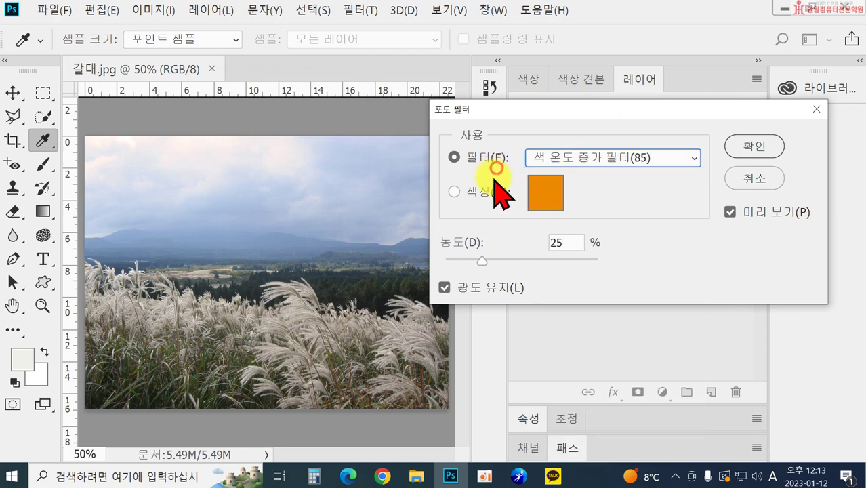
drag(481, 259, 530, 264)
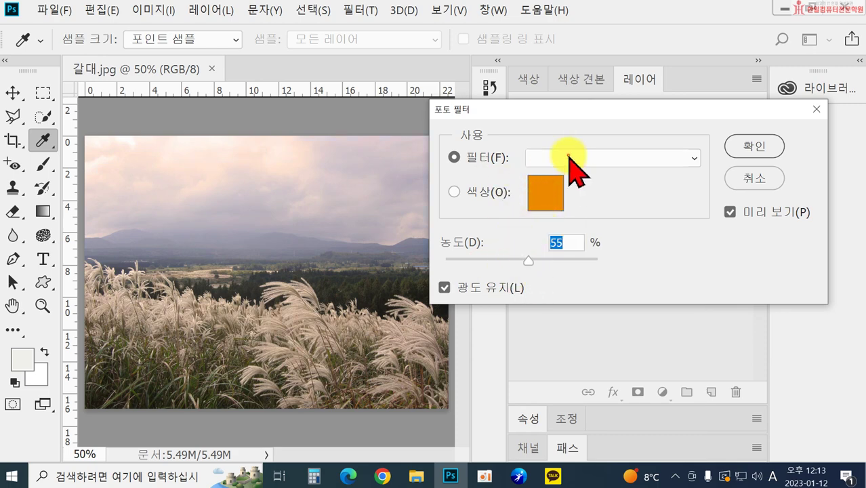
Switch the Photo Filter to red (빨강) and reduce its density to 52%.
click(571, 157)
click(568, 287)
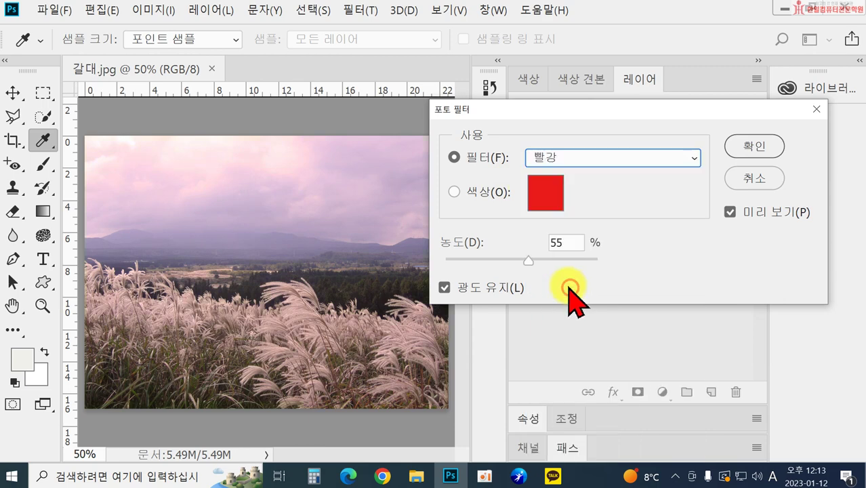
drag(529, 262, 516, 262)
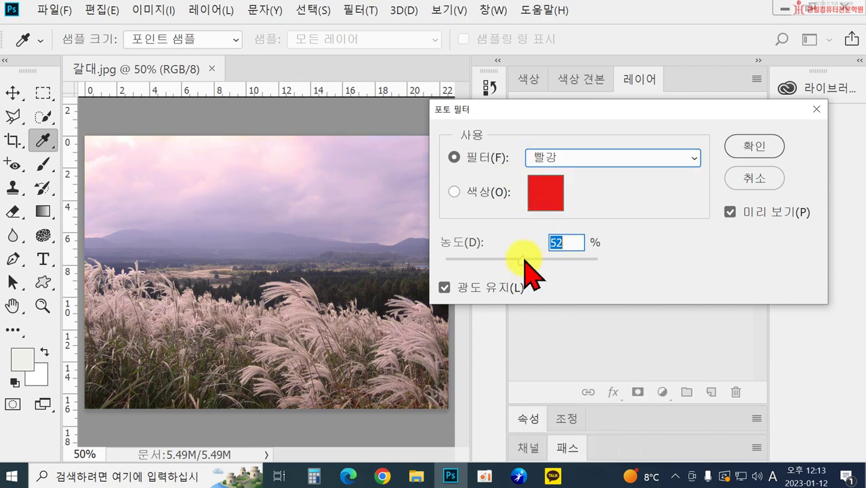
Choose the cooling filter (80) at 23% density and apply the Photo Filter.
click(572, 159)
scroll(590, 224, up, 2)
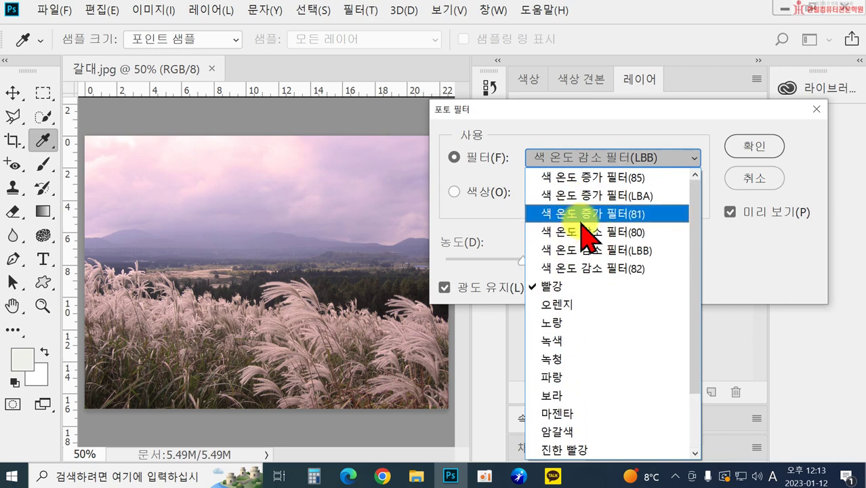
click(576, 232)
drag(524, 261, 478, 260)
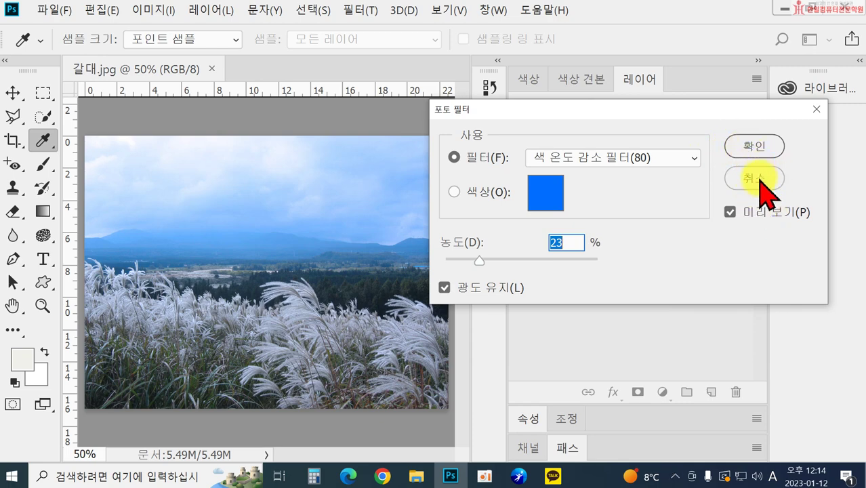
click(755, 146)
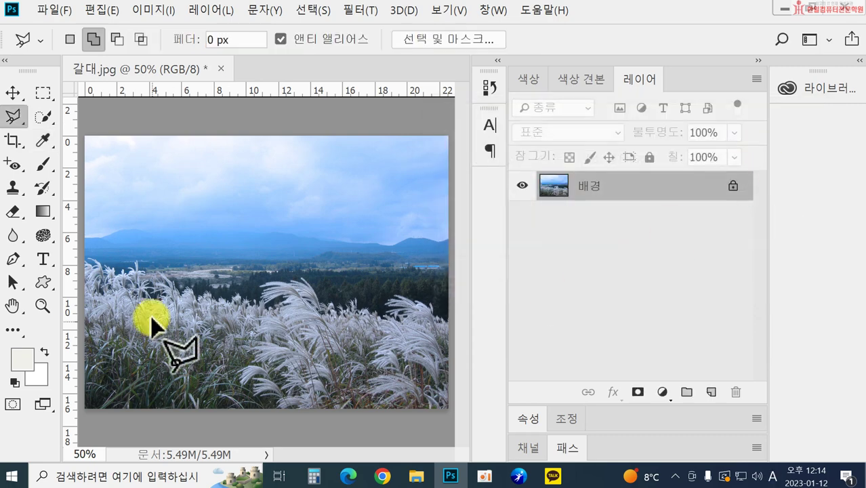
Revert the photo to its original 갈대.jpg history snapshot and collapse the history list.
click(489, 86)
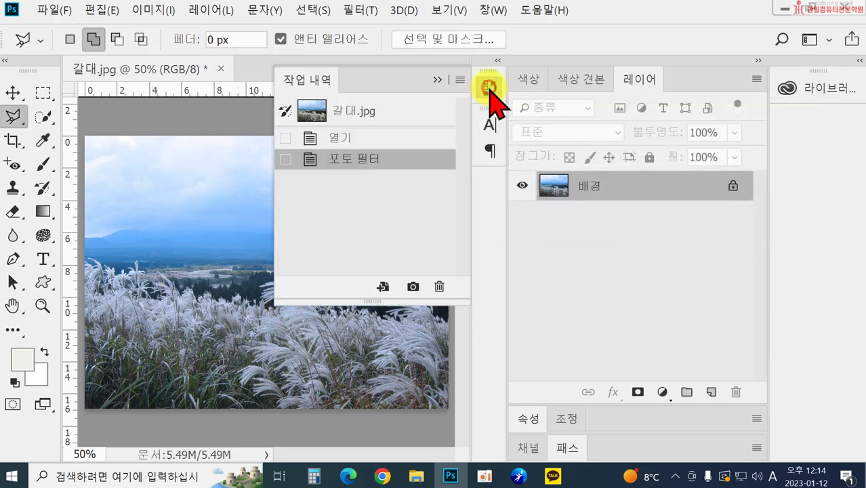
click(355, 111)
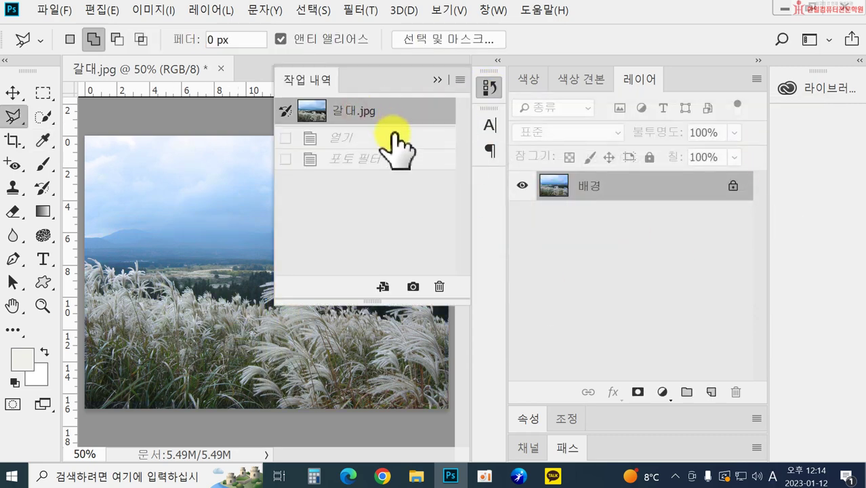
click(437, 79)
click(146, 11)
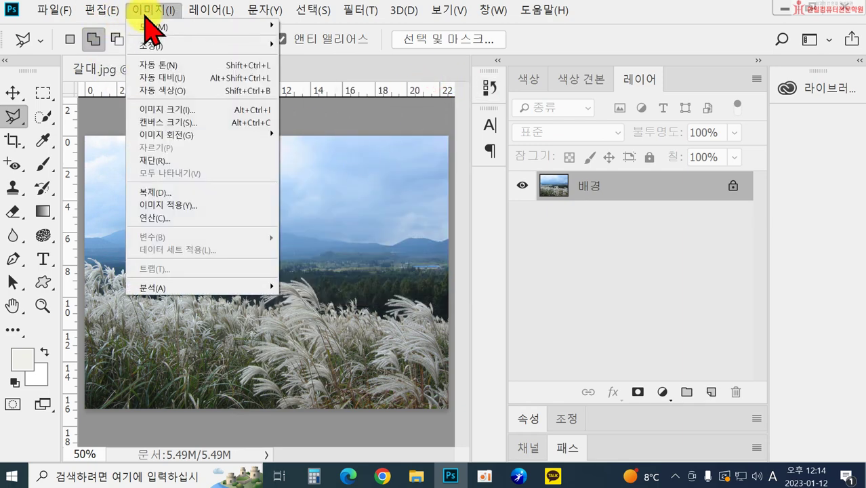
mouse_move(52, 11)
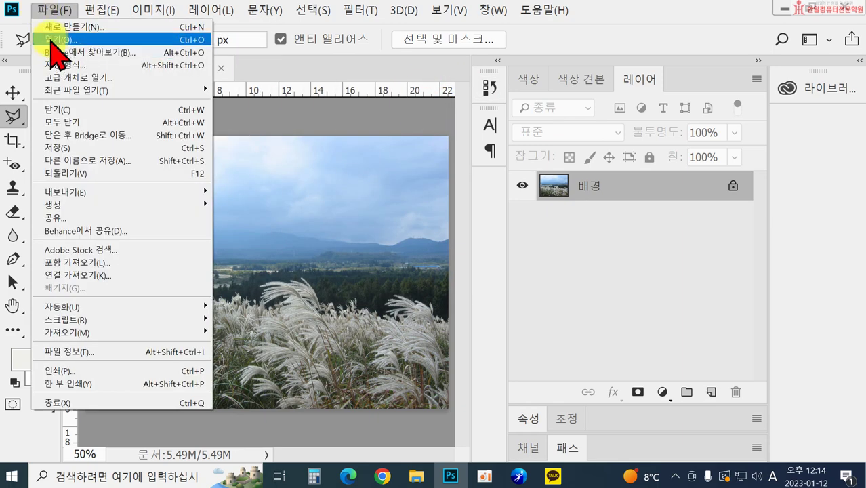
click(298, 82)
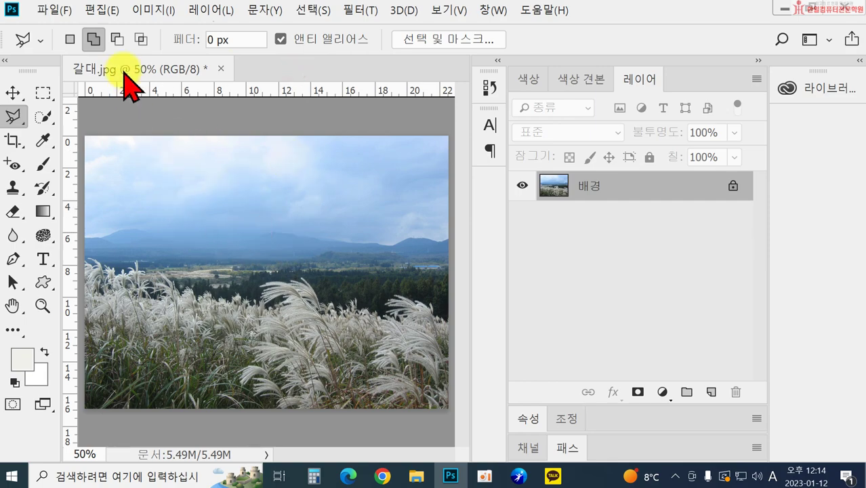
Open Cake.jpg as a second document and return to the 갈대.jpg document.
click(54, 12)
click(62, 39)
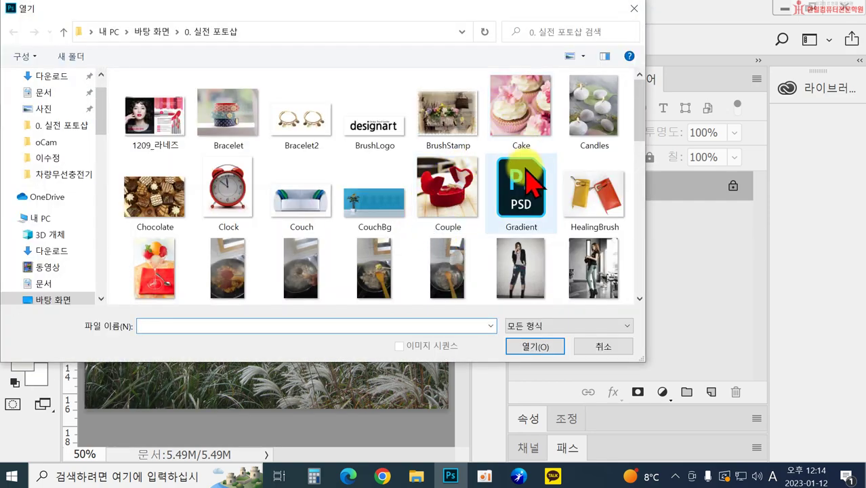
scroll(526, 171, down, 5)
scroll(526, 201, up, 5)
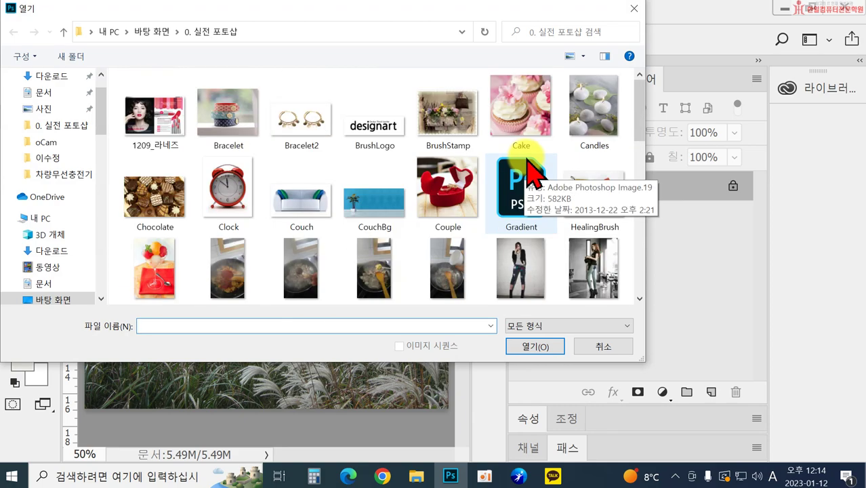
double_click(512, 109)
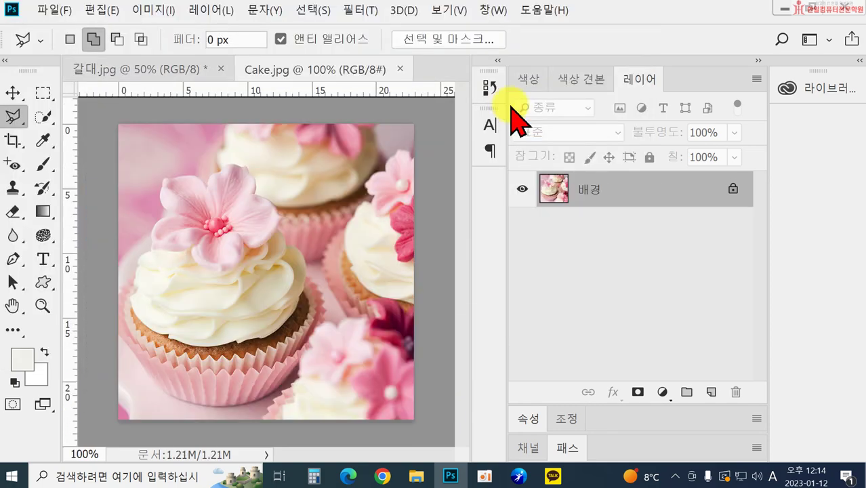
click(180, 69)
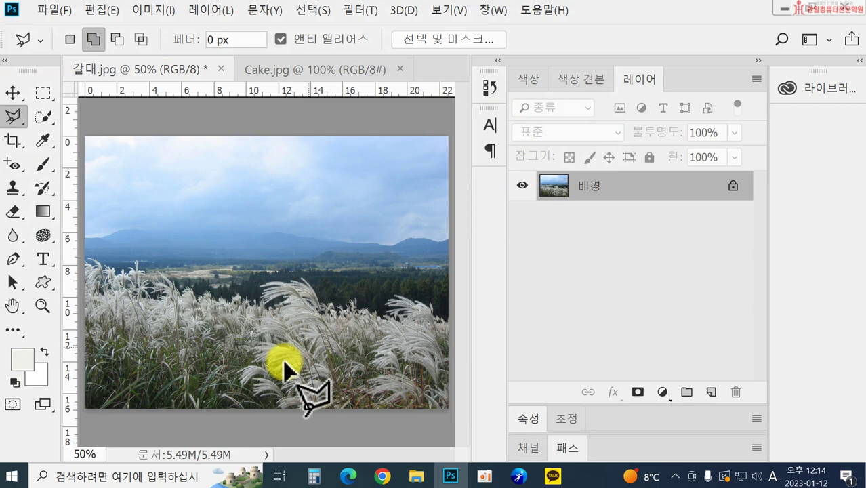
click(155, 10)
mouse_move(167, 45)
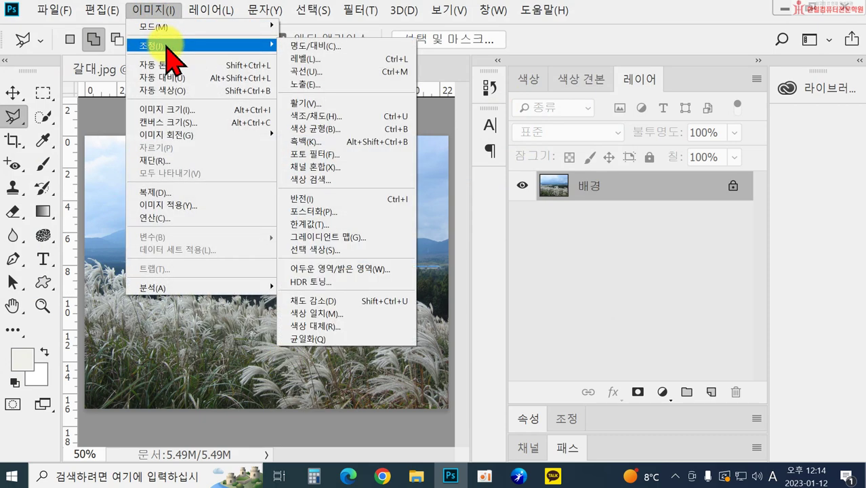
click(353, 167)
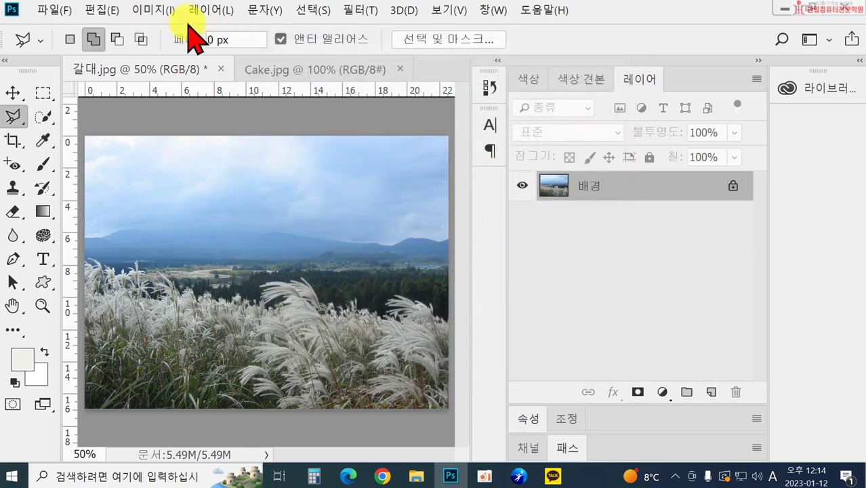
click(154, 11)
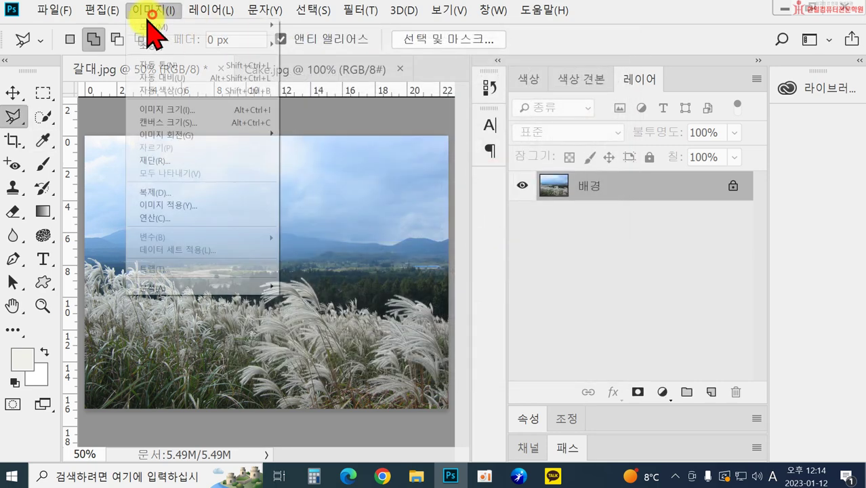
mouse_move(163, 45)
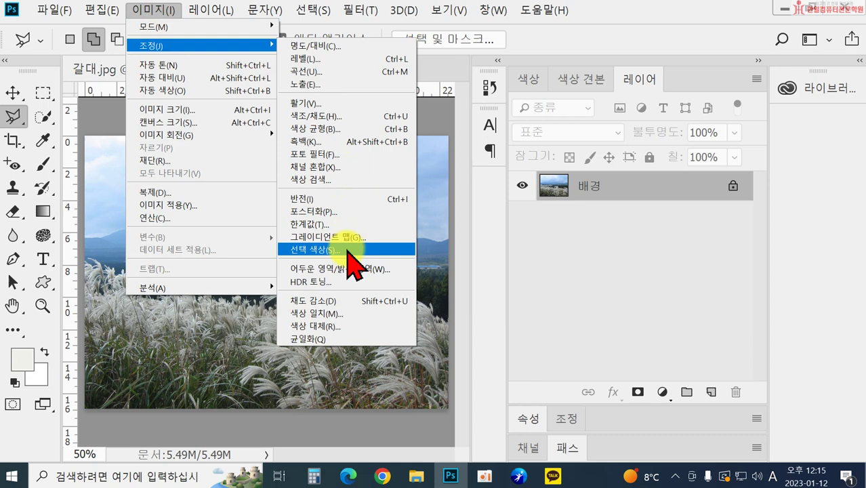
click(374, 328)
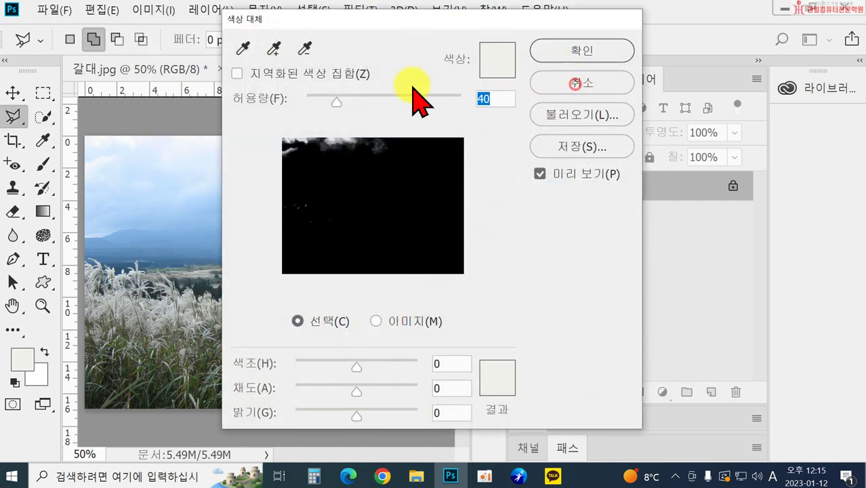
click(576, 83)
Start Match Color on 갈대.jpg with Cake.jpg as the source image.
click(153, 10)
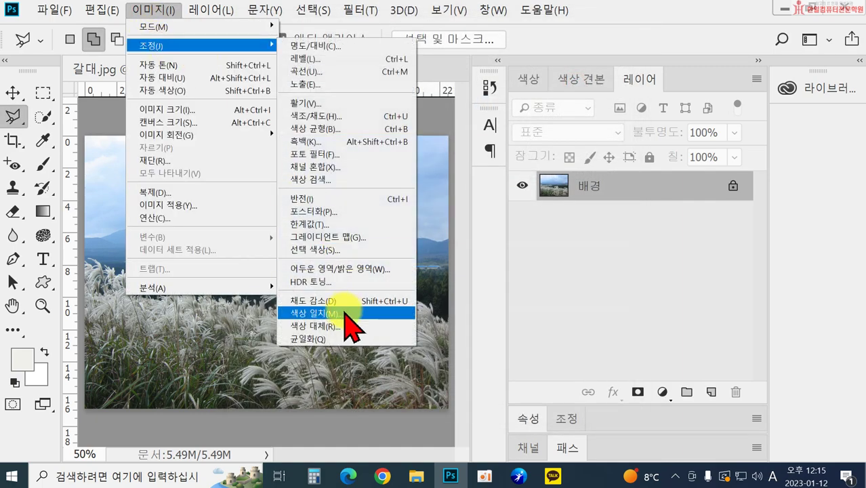
click(345, 313)
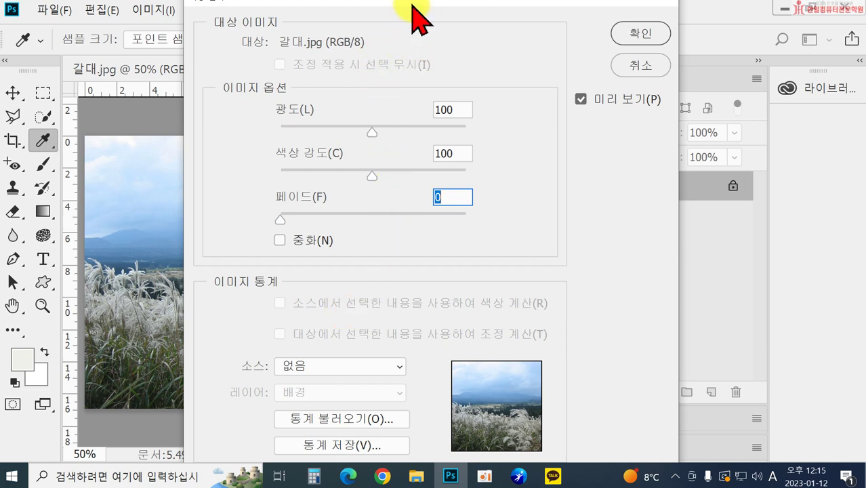
click(330, 371)
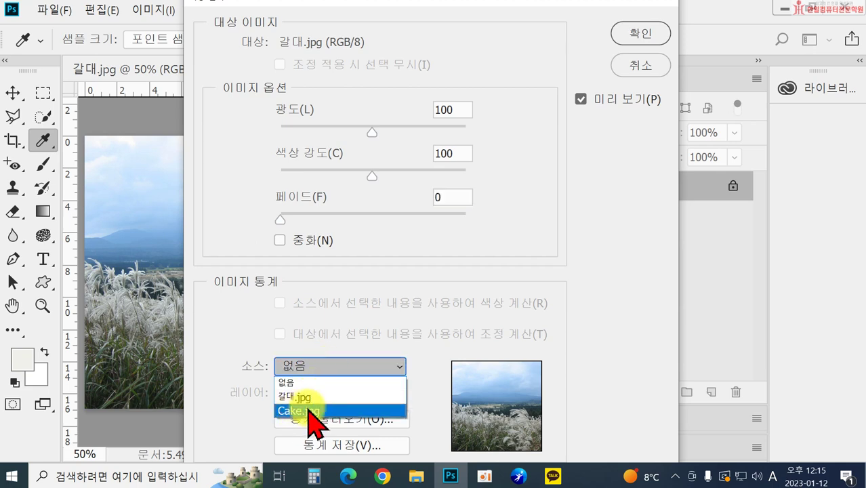
click(302, 411)
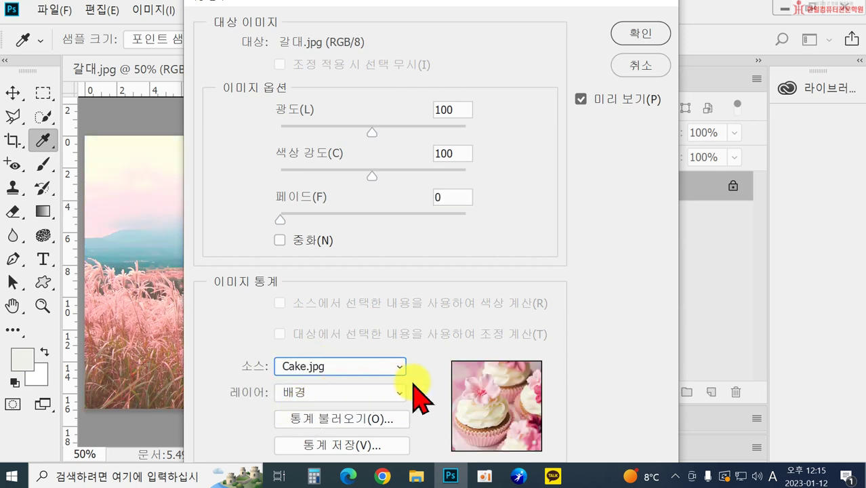
Set Match Color's luminance to 61 and fade to 33, fine-tune the color intensity above 100, and apply the adjustment.
drag(333, 5, 561, 19)
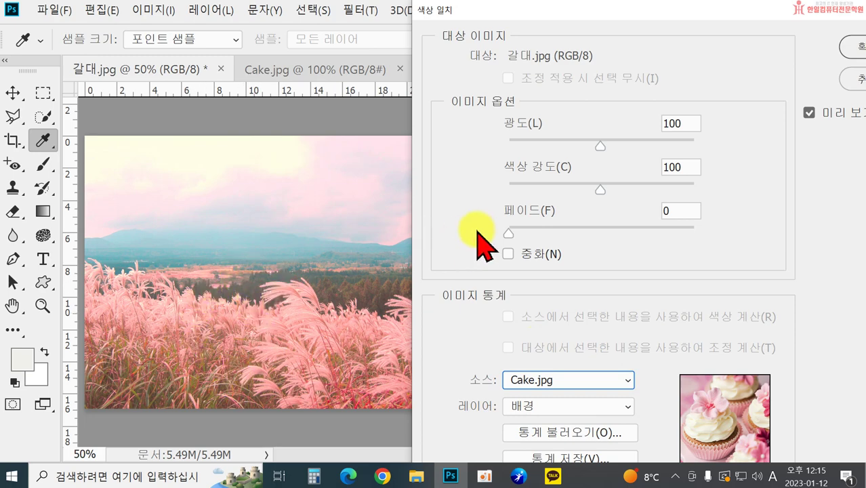
drag(596, 148, 570, 152)
drag(600, 188, 619, 192)
drag(509, 233, 552, 241)
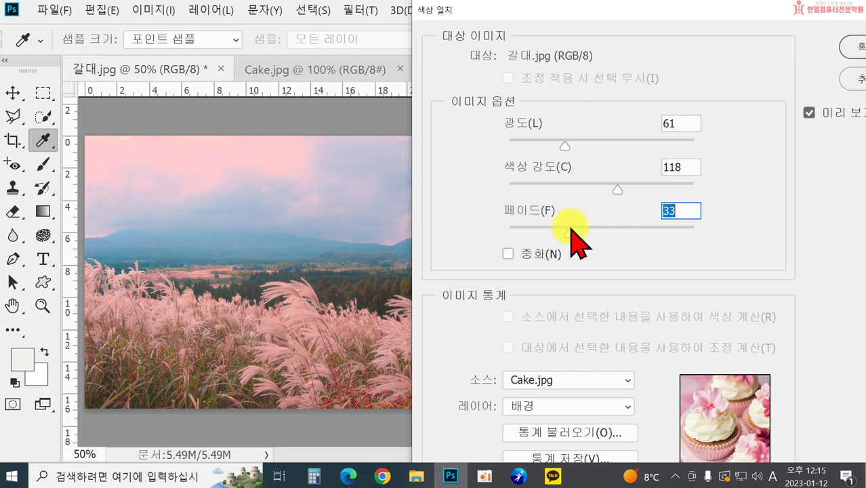
drag(615, 189, 606, 204)
drag(839, 23, 641, 55)
click(680, 93)
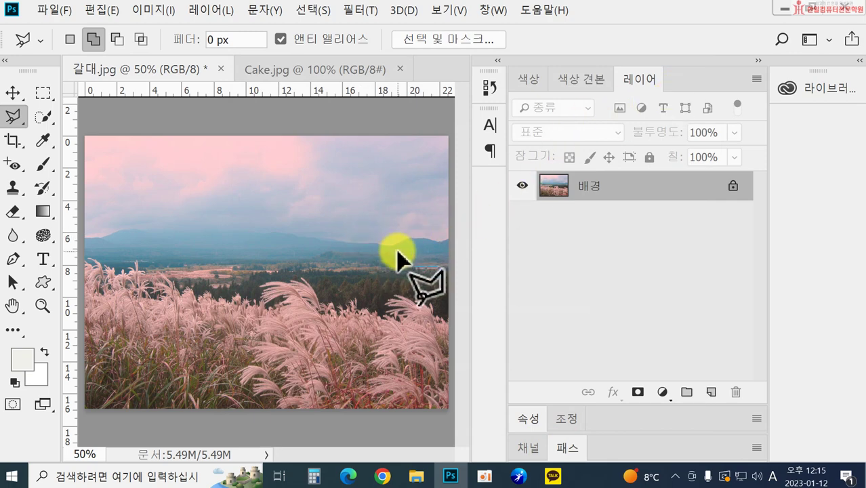
click(153, 10)
click(156, 45)
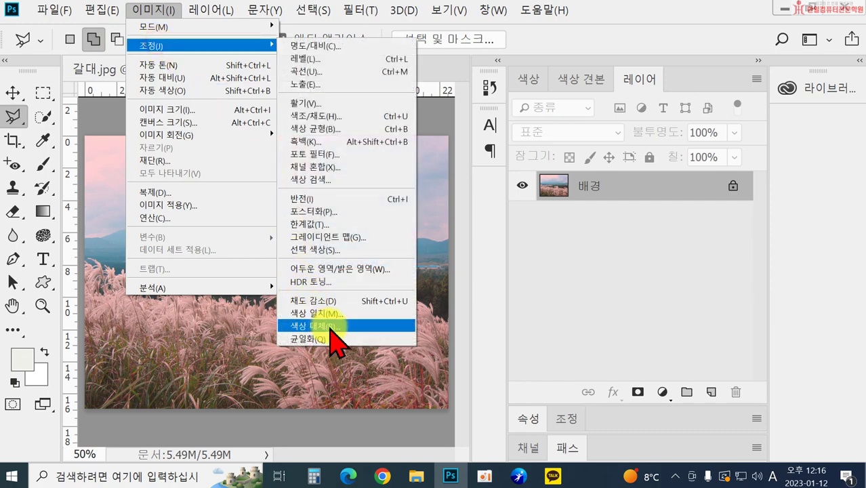
click(330, 327)
click(605, 82)
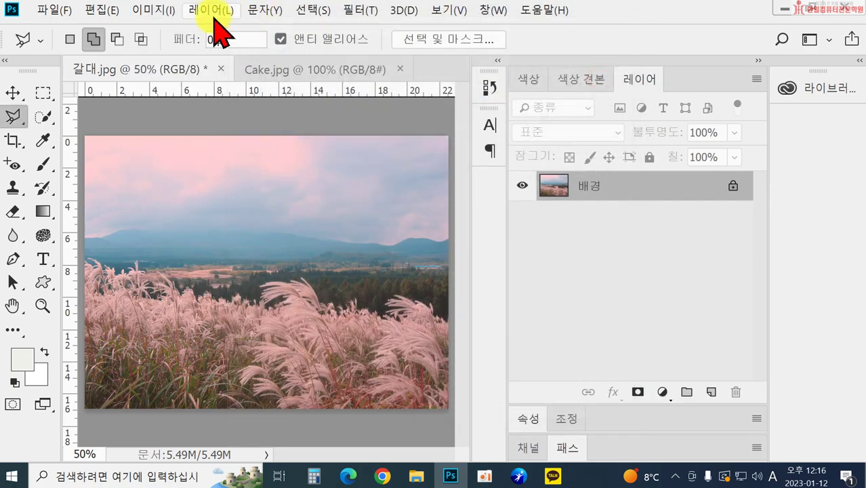
click(171, 12)
mouse_move(179, 46)
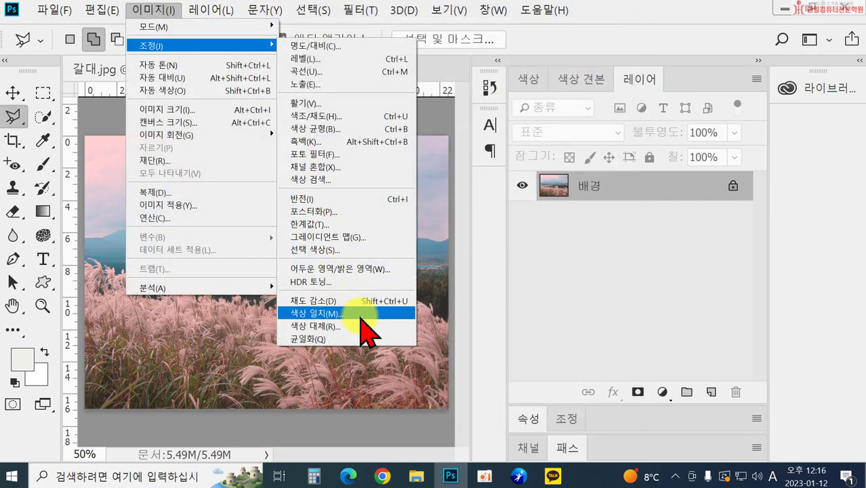
click(360, 315)
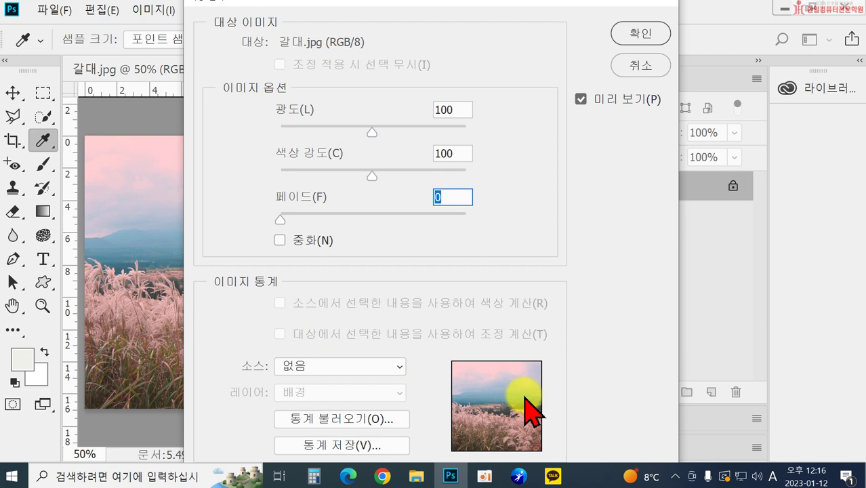
click(641, 65)
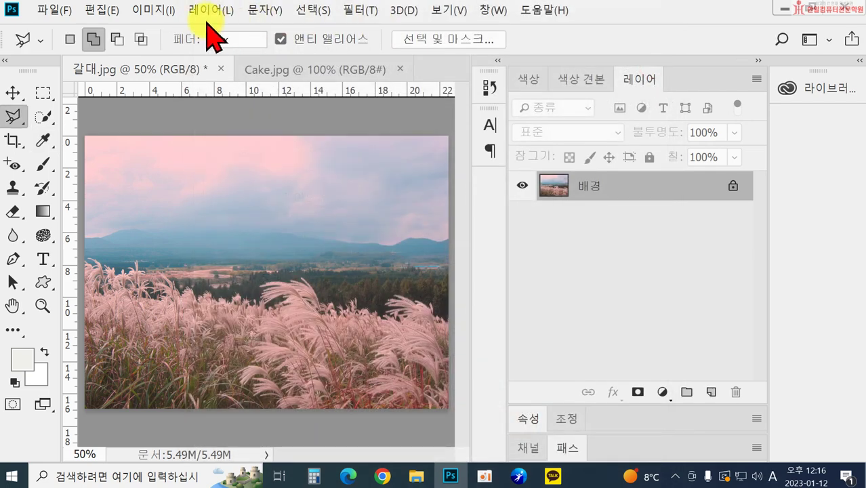
Invert the reed photo's colours and invert them back again.
click(146, 10)
mouse_move(148, 51)
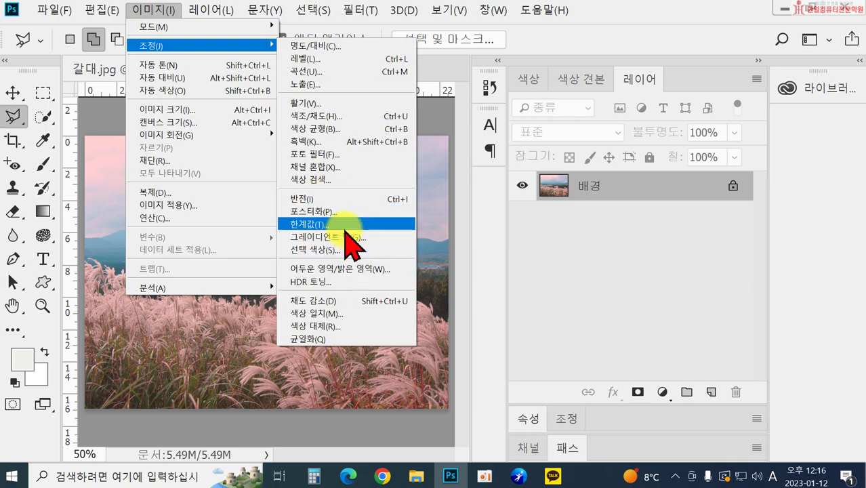
click(333, 204)
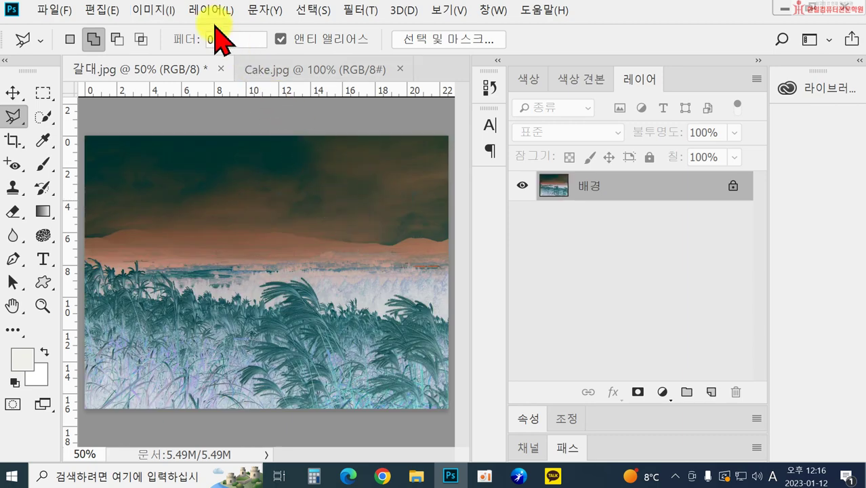
click(159, 11)
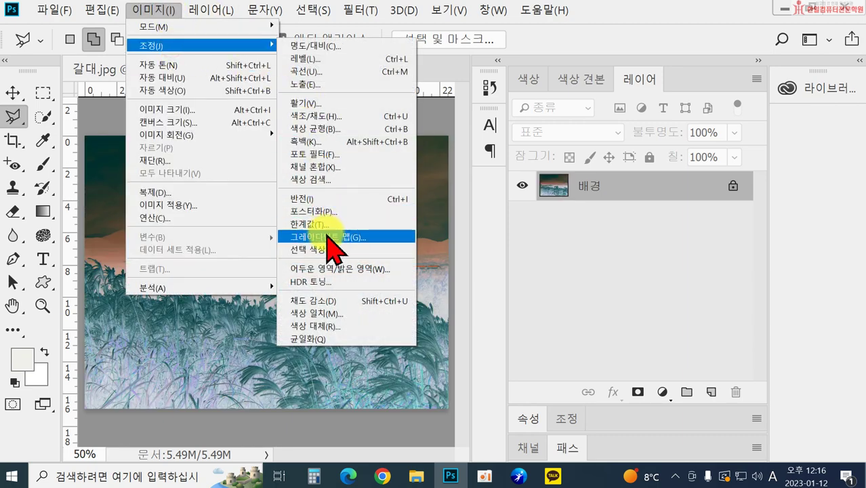
click(324, 199)
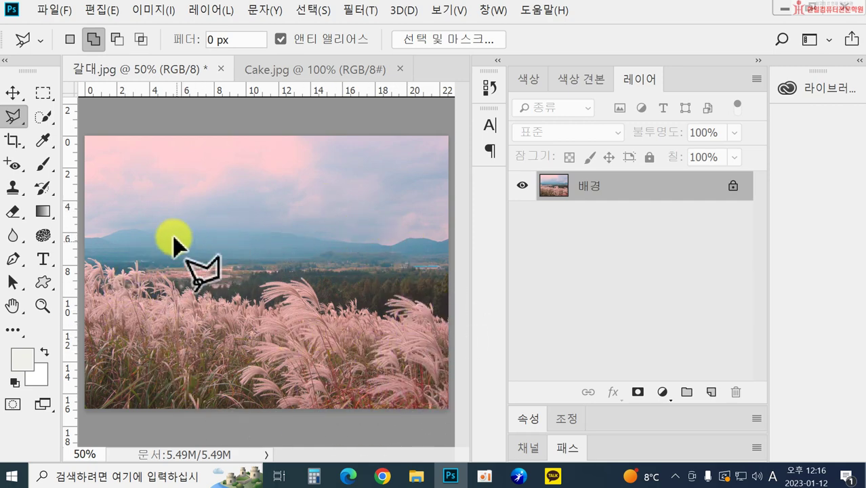
Try Posterize on the reed photo with 8 levels, then discard the adjustment.
click(165, 10)
mouse_move(175, 48)
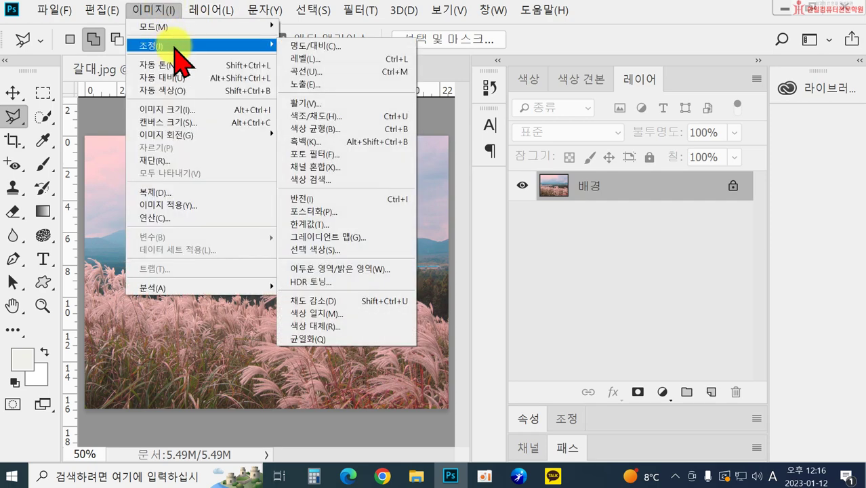
click(360, 212)
drag(327, 160, 263, 165)
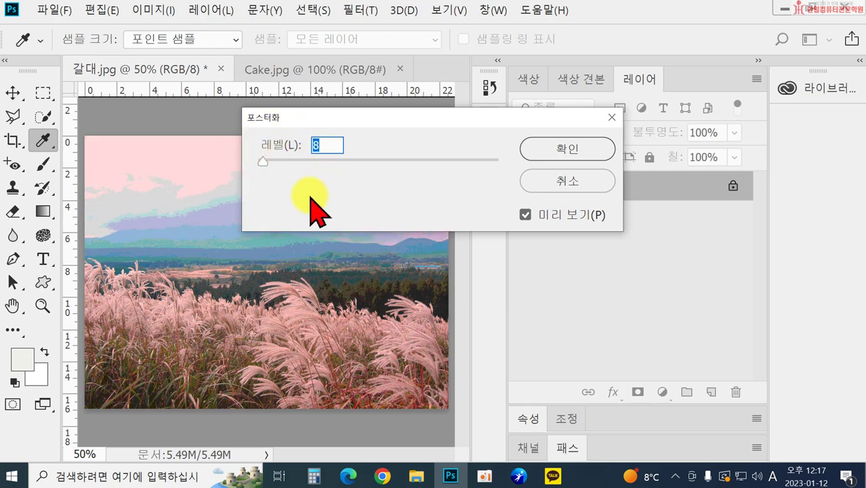
click(573, 183)
Try a Gradient Map on the reed photo with the blue, red, yellow preset (파랑, 빨강, 노랑) and discard it.
click(137, 10)
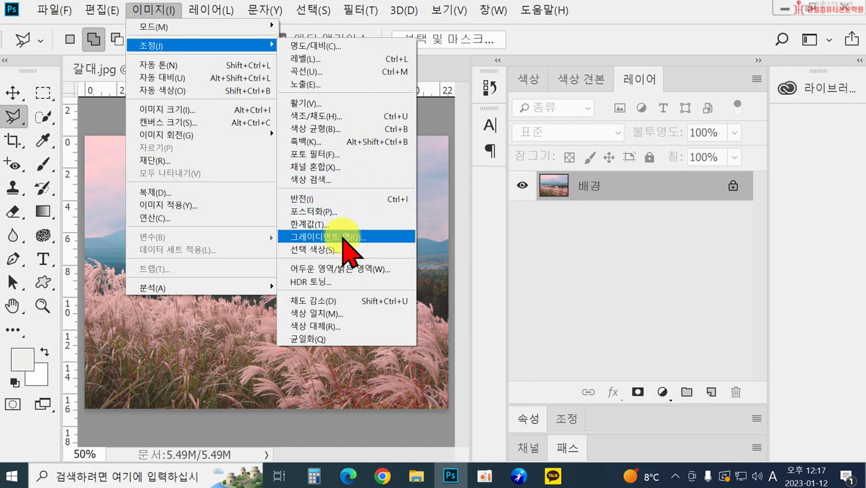
click(343, 239)
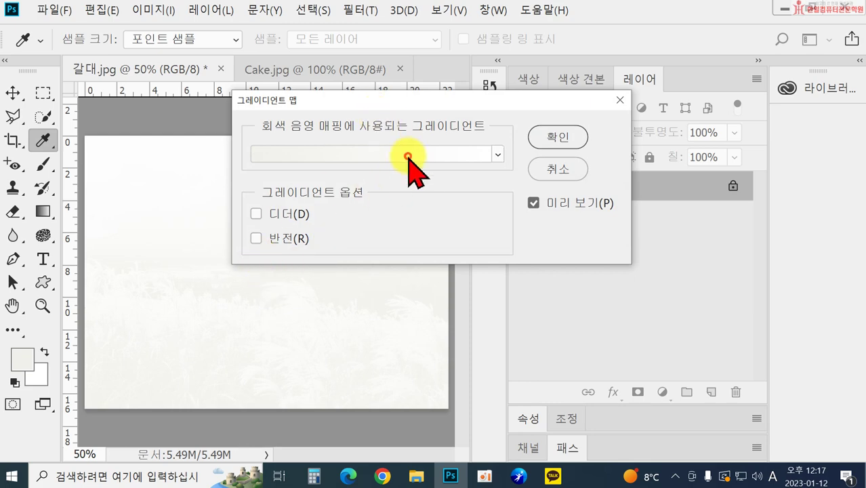
click(408, 157)
click(410, 69)
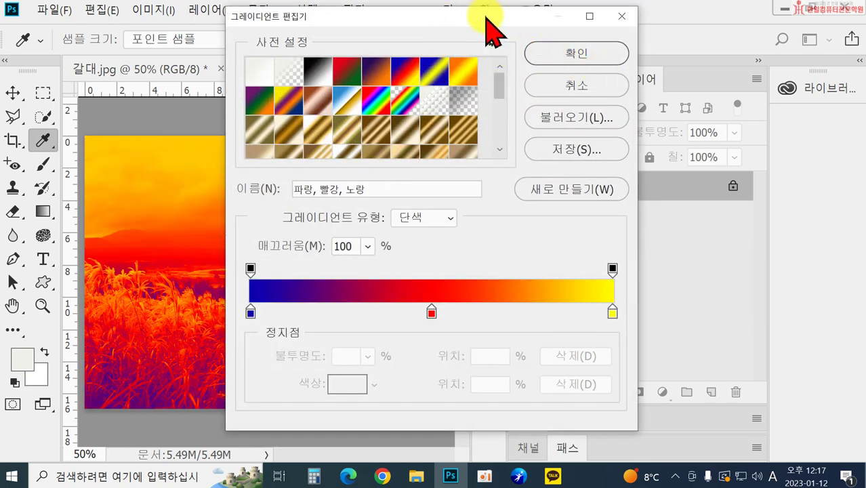
drag(486, 15, 667, 60)
click(756, 101)
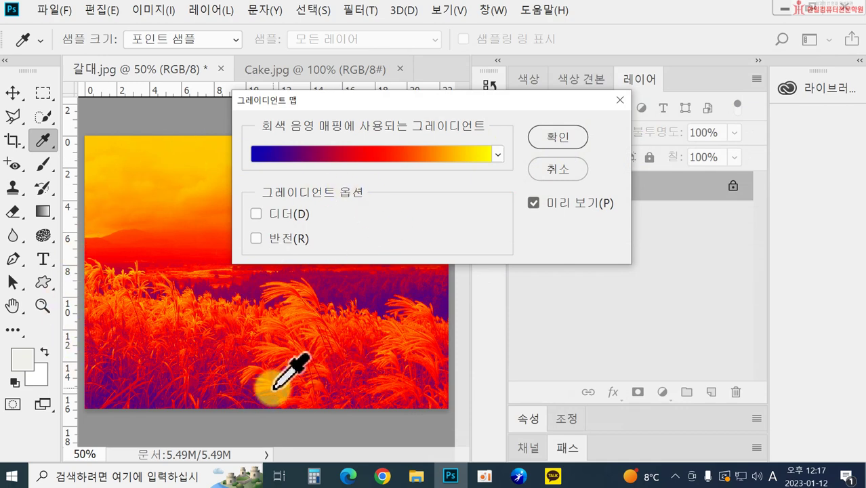
click(564, 169)
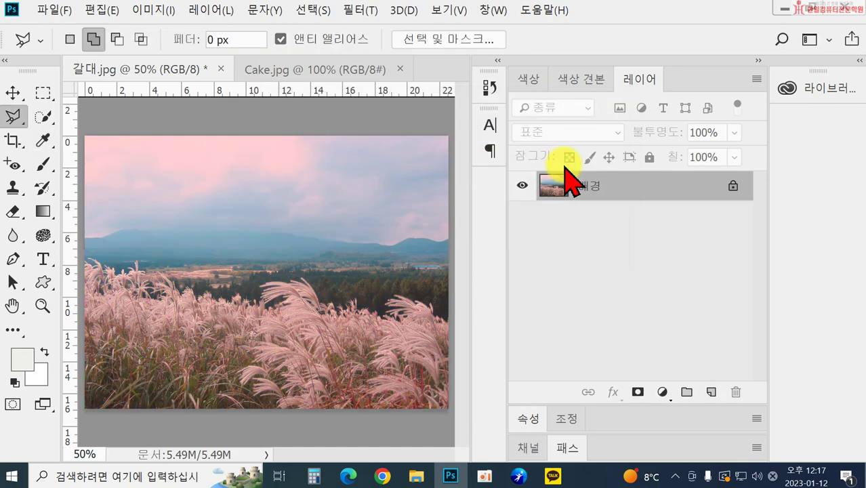
click(153, 10)
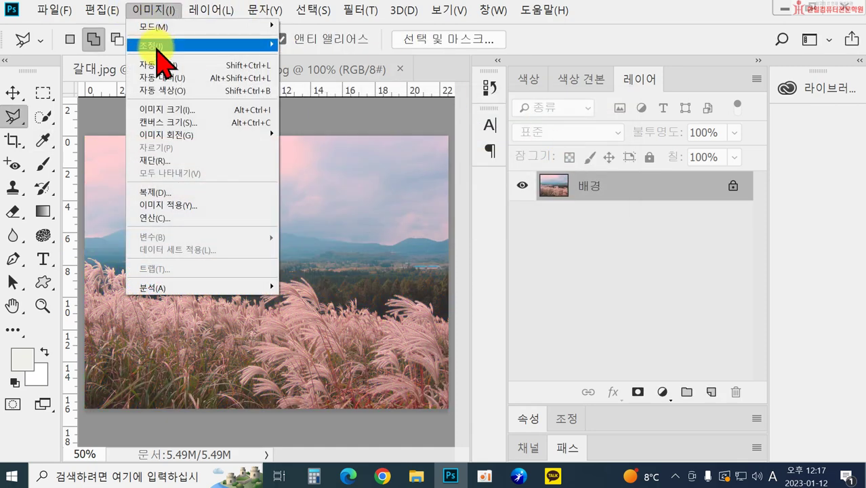
click(156, 49)
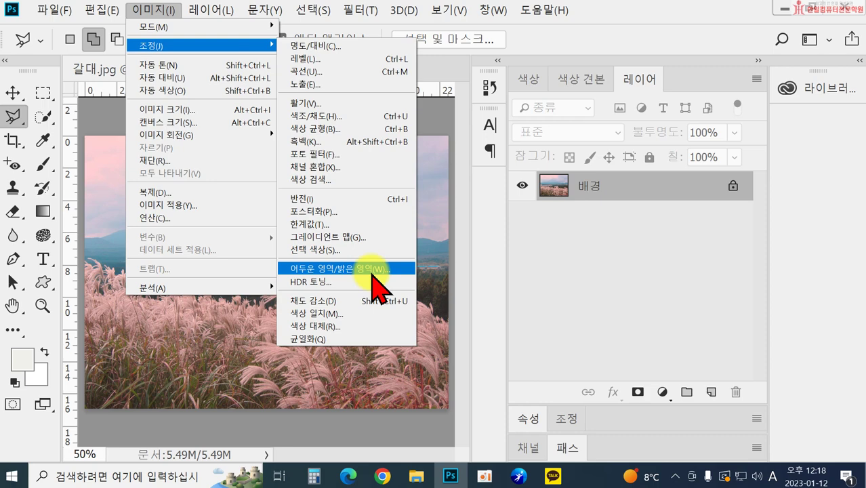
click(71, 112)
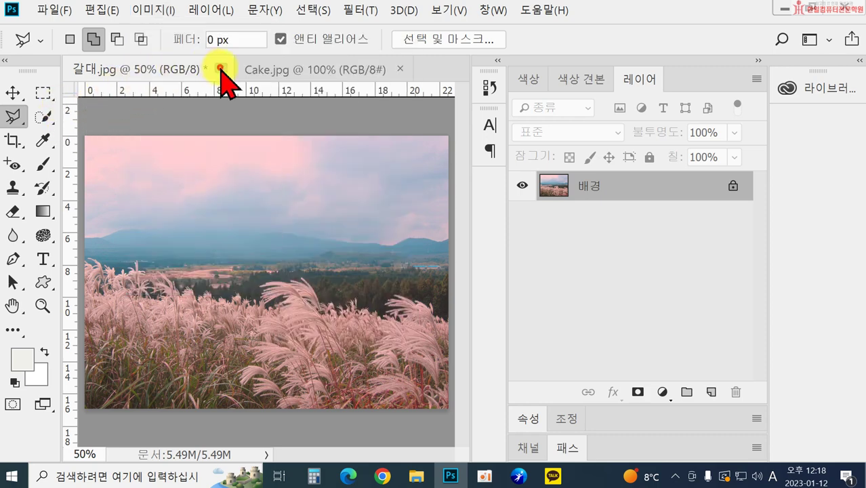
Close 갈대.jpg without saving its changes and close Cake.jpg.
click(221, 68)
click(421, 196)
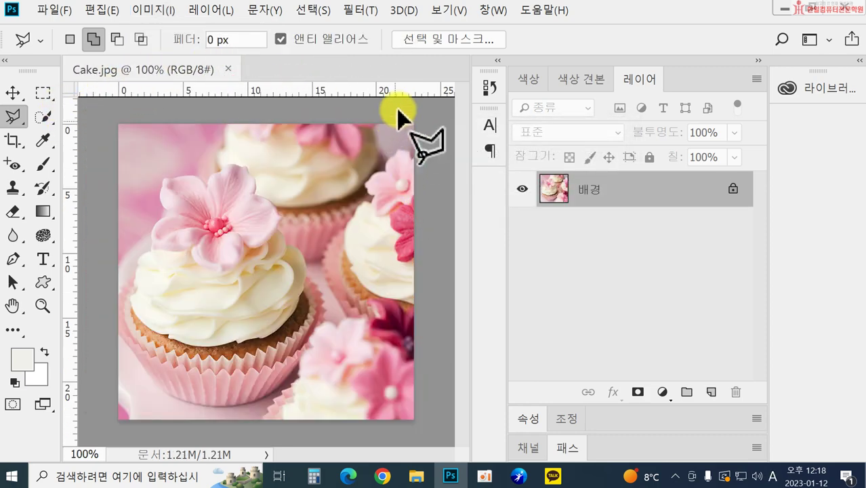
click(227, 69)
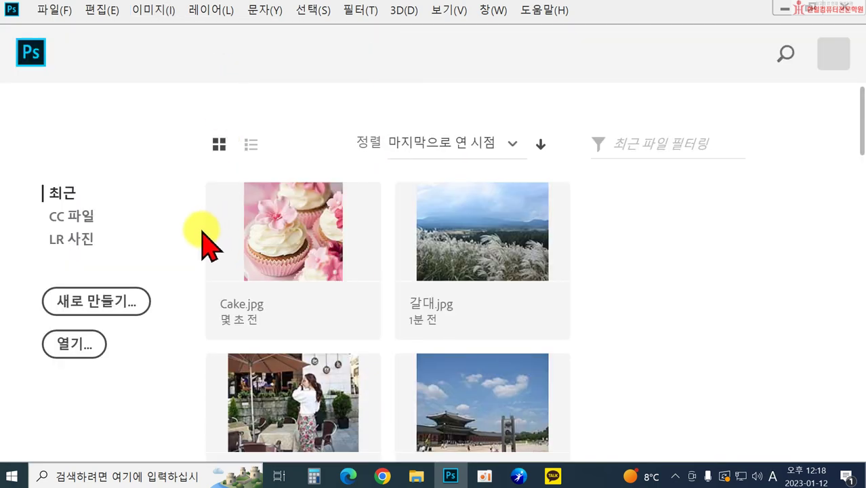
Open the pagoda photo 석탑 from the 0. 실전 포토샵 folder.
click(82, 347)
scroll(518, 251, down, 1)
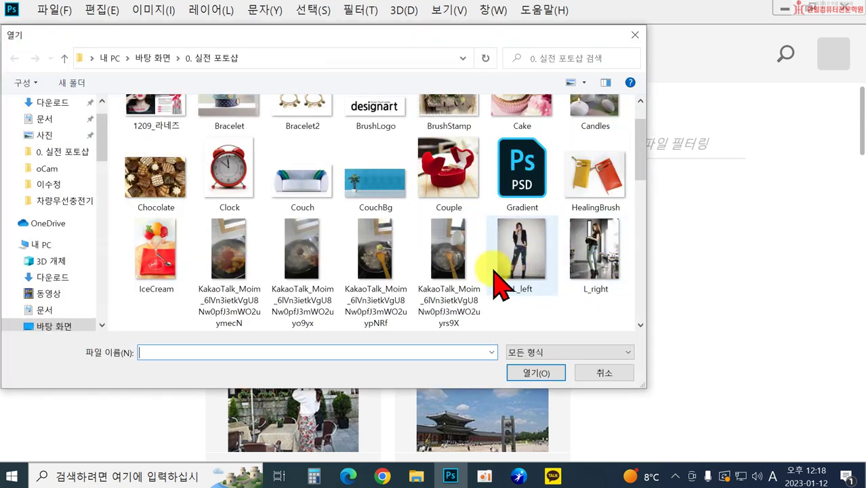
scroll(440, 281, down, 4)
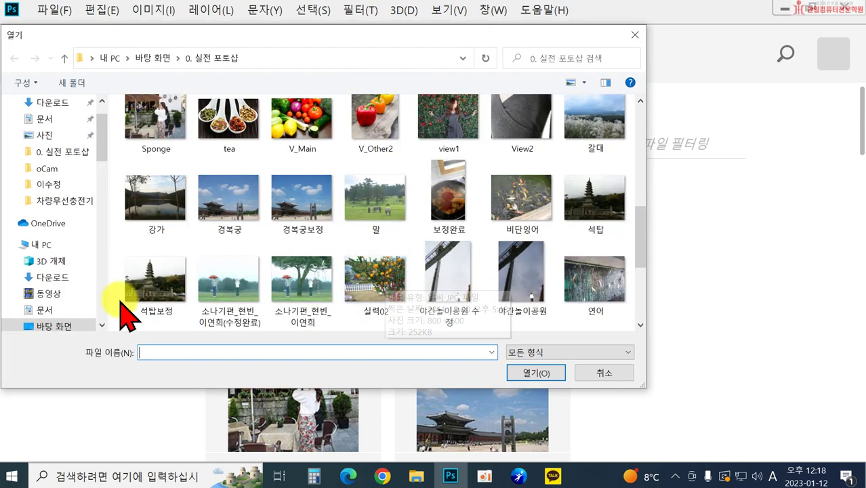
click(589, 204)
double_click(588, 204)
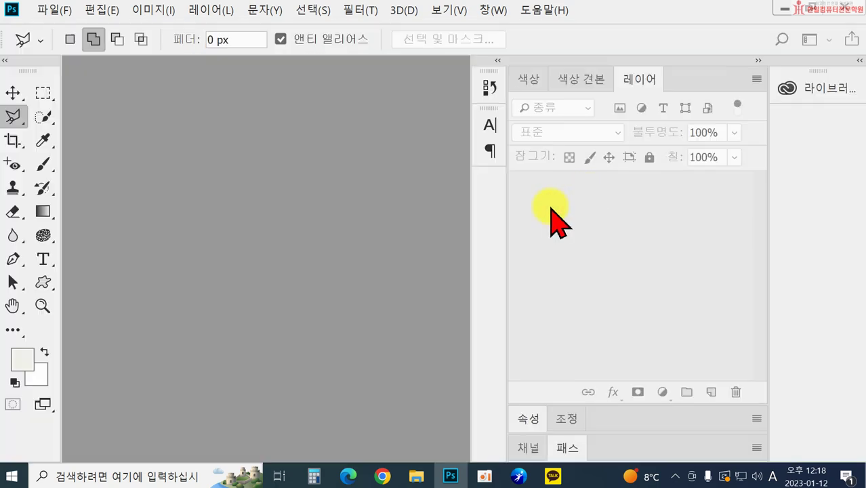
Try Shadows/Highlights on the pagoda photo with shadows at 61% and highlights at 18%, and discard the adjustment.
click(152, 10)
mouse_move(166, 45)
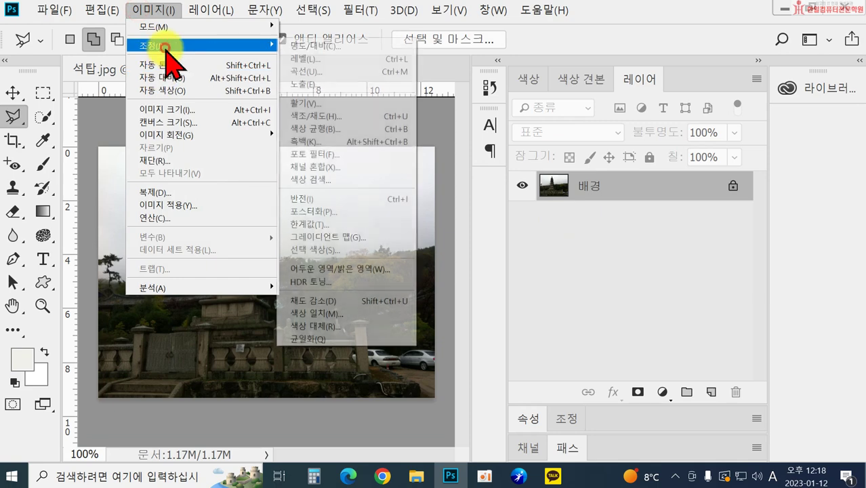
click(357, 271)
drag(354, 97, 558, 166)
mouse_move(565, 216)
mouse_down()
mouse_move(605, 216)
mouse_move(561, 216)
mouse_move(580, 215)
mouse_up()
drag(528, 266, 547, 269)
drag(578, 214, 604, 215)
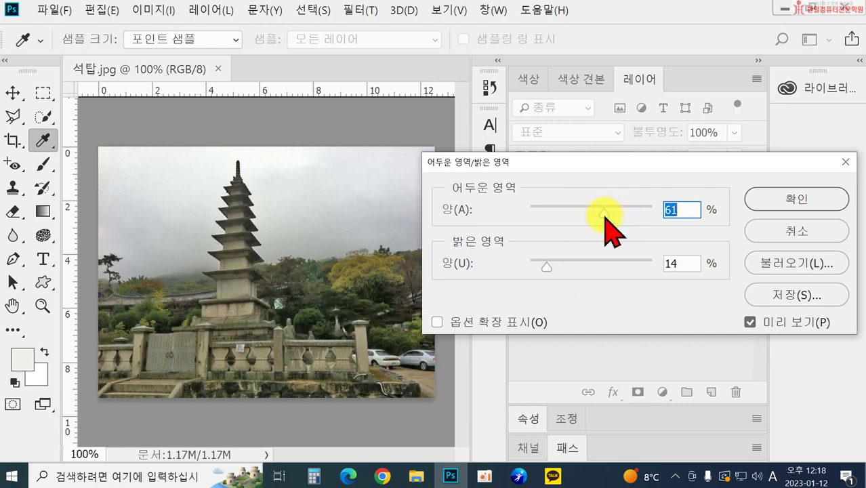
mouse_move(546, 267)
mouse_down()
mouse_move(587, 268)
mouse_move(533, 269)
mouse_move(560, 268)
mouse_move(552, 272)
mouse_up()
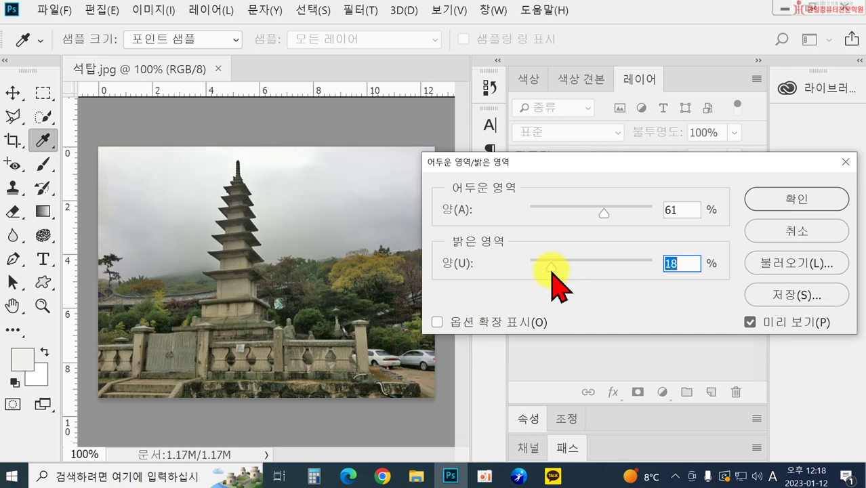
click(809, 231)
key(l)
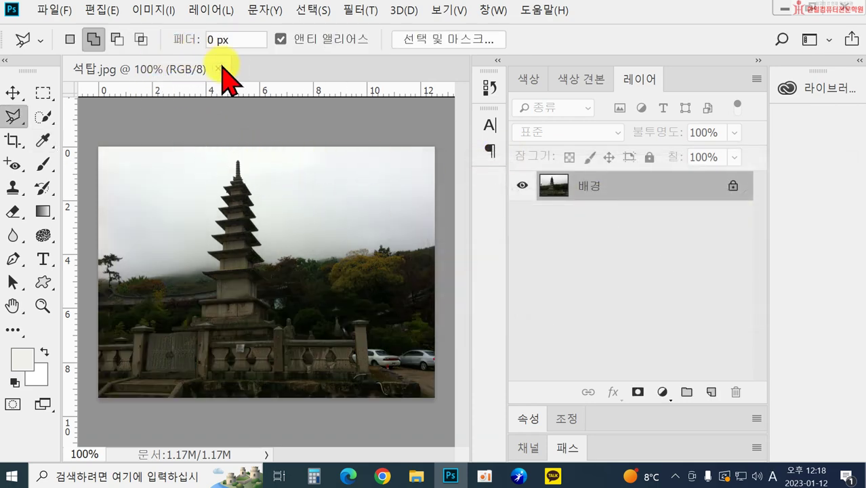
click(153, 10)
mouse_move(166, 46)
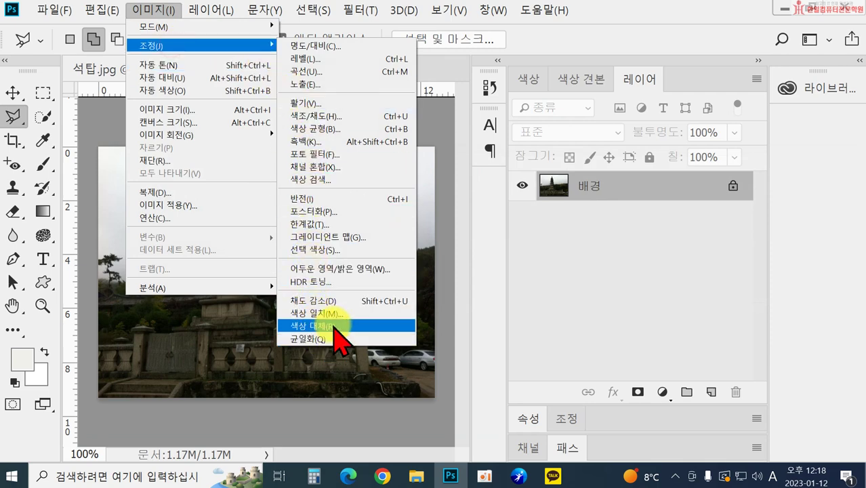
click(354, 254)
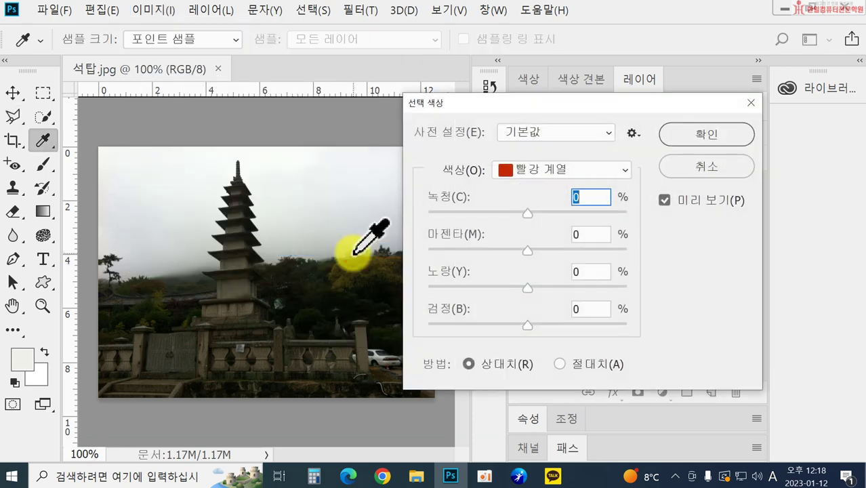
key(Escape)
click(153, 10)
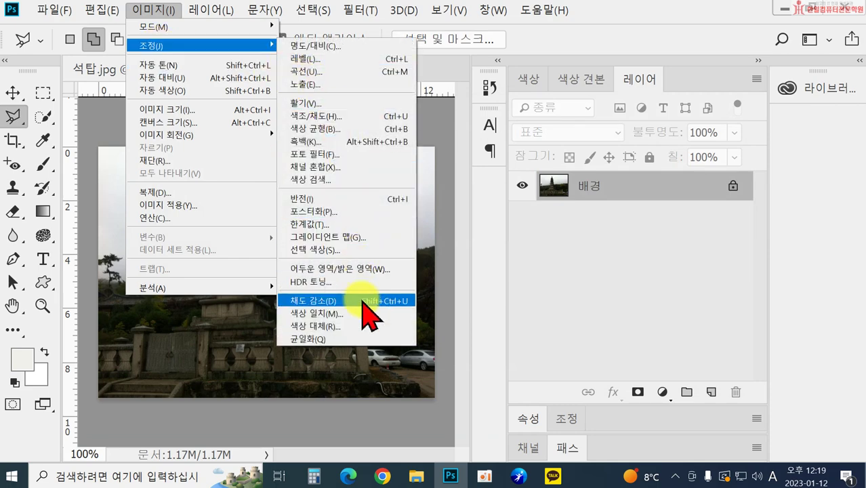
click(92, 101)
Close the pagoda photo and open Clock from the 0. 실전 포토샵 folder.
click(229, 68)
click(84, 344)
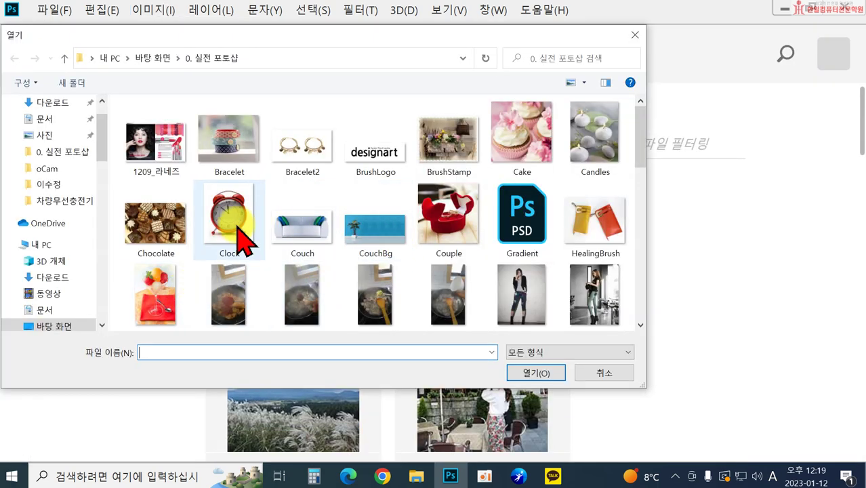
double_click(237, 223)
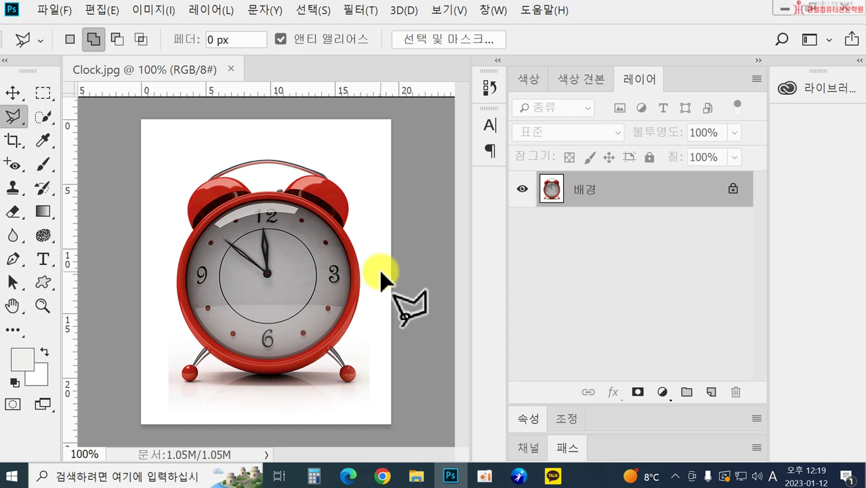
Start Replace Color on the clock photo, sample the red of the right bell, and set the fuzziness to 49.
click(160, 11)
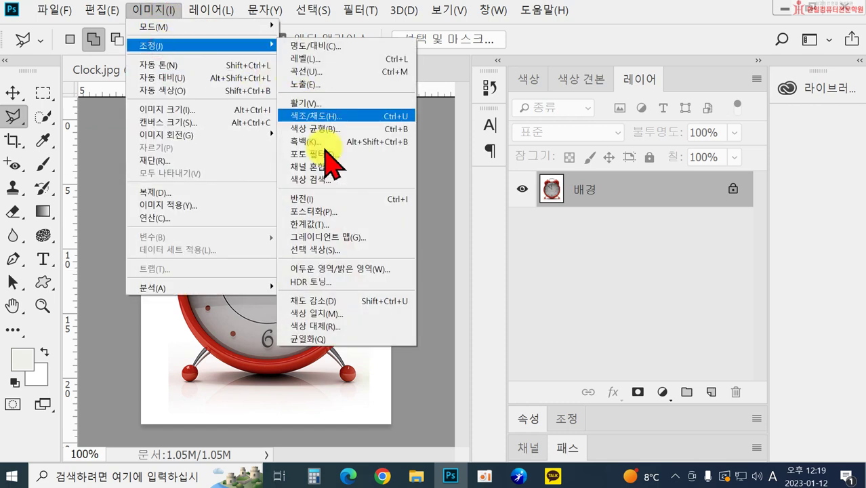
click(373, 326)
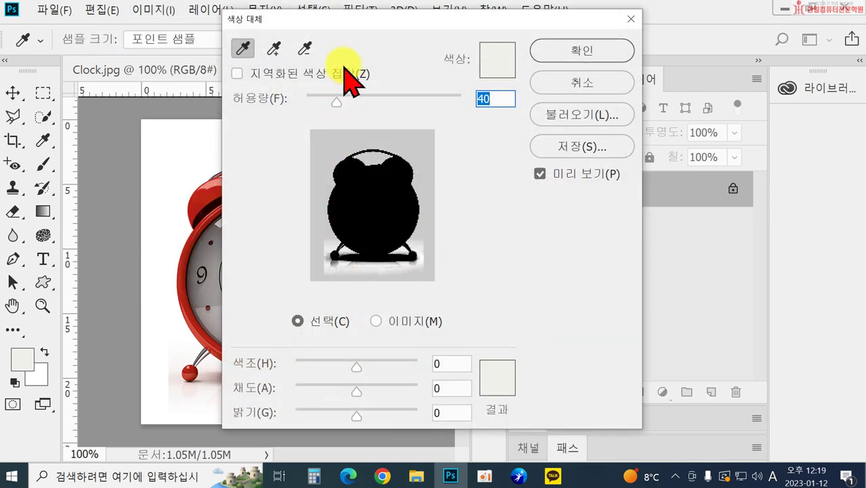
drag(368, 20, 570, 41)
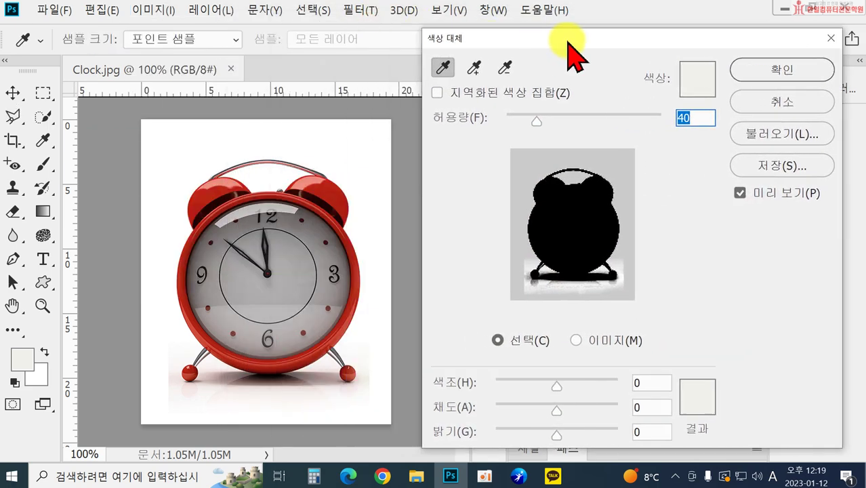
click(330, 192)
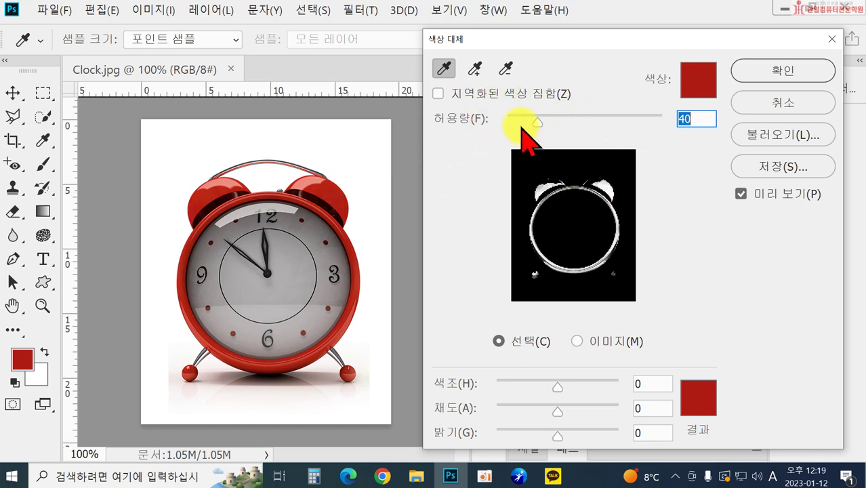
drag(538, 121, 546, 122)
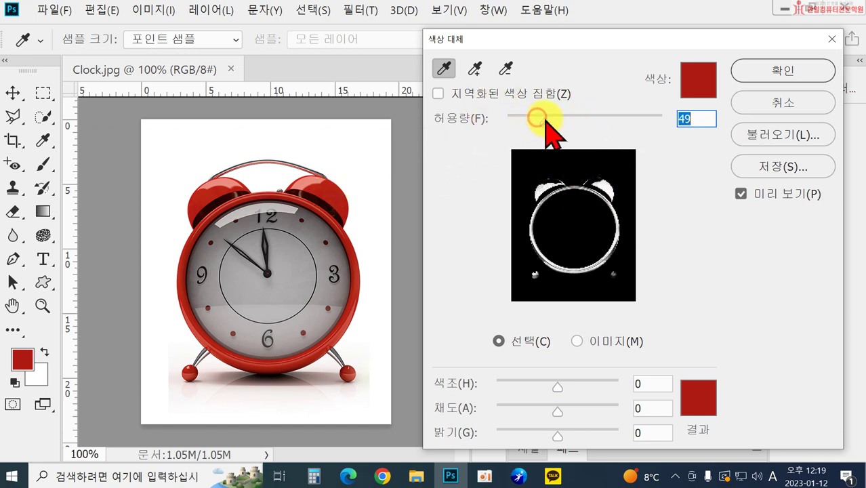
Add the bell's lighter reds to the Replace Color selection and try a hue of +68 on the clock.
click(475, 69)
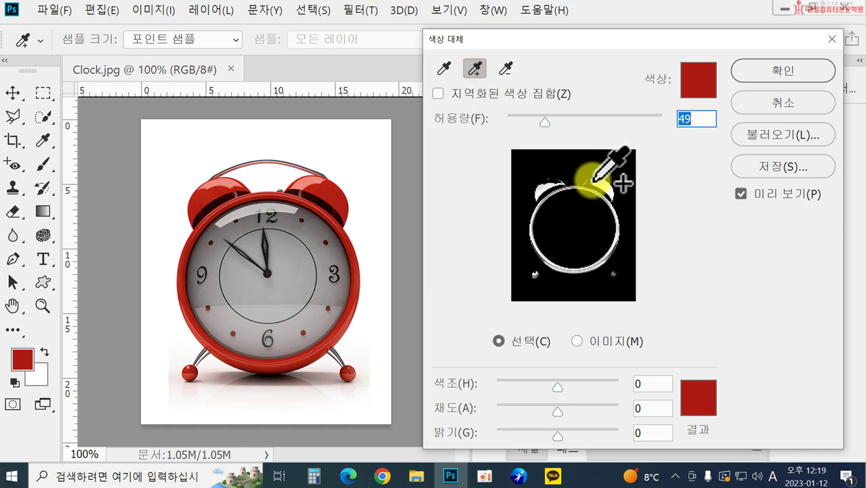
click(593, 178)
click(593, 181)
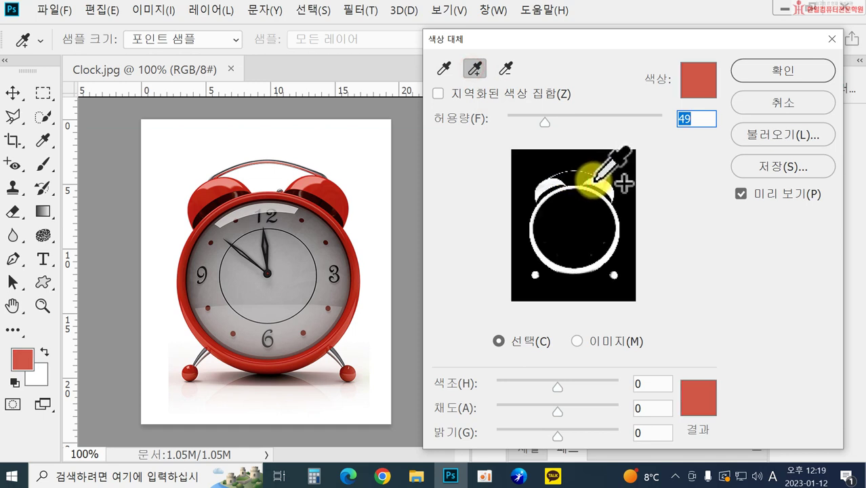
drag(557, 387, 582, 386)
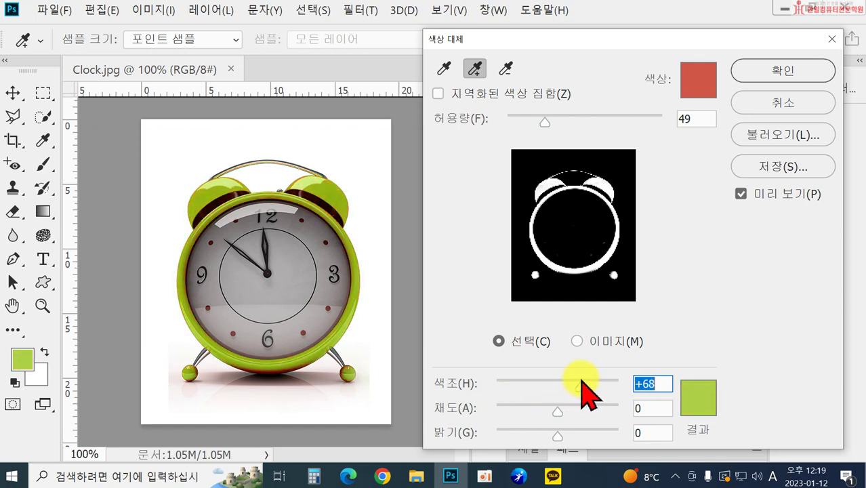
click(325, 179)
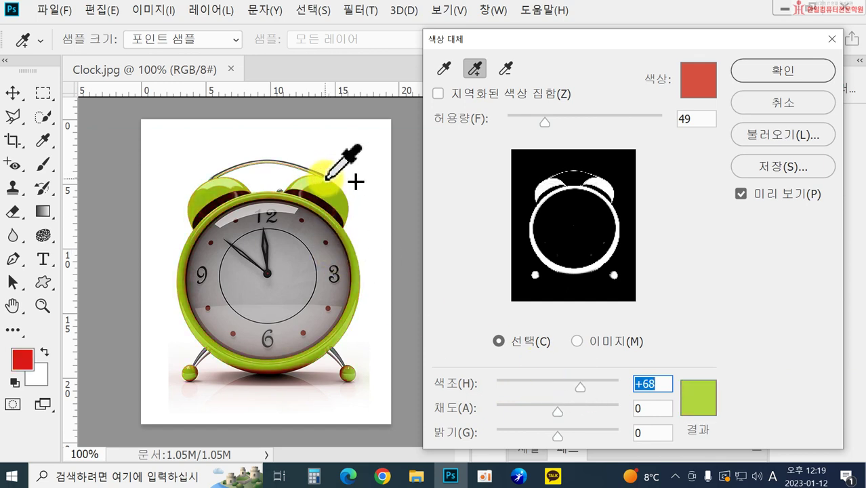
Set the replacement hue to -135, add the darker reds beneath the right bell to the selection, and apply Replace Color.
drag(592, 383, 512, 387)
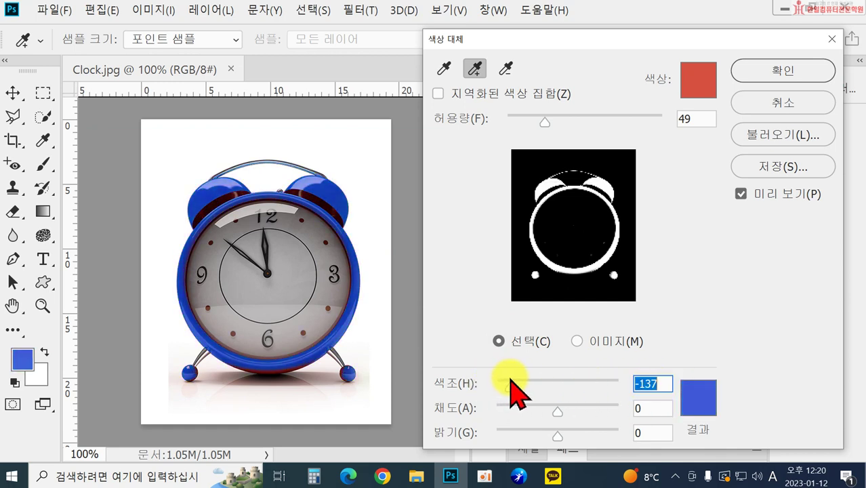
click(344, 219)
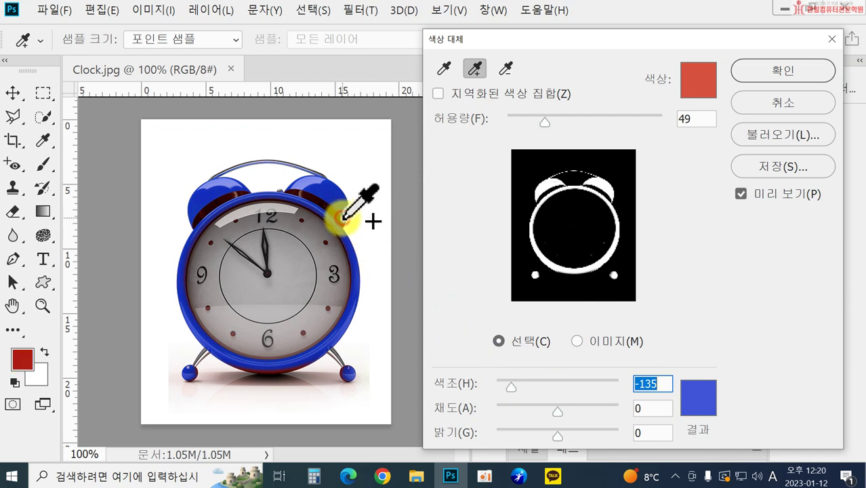
click(342, 219)
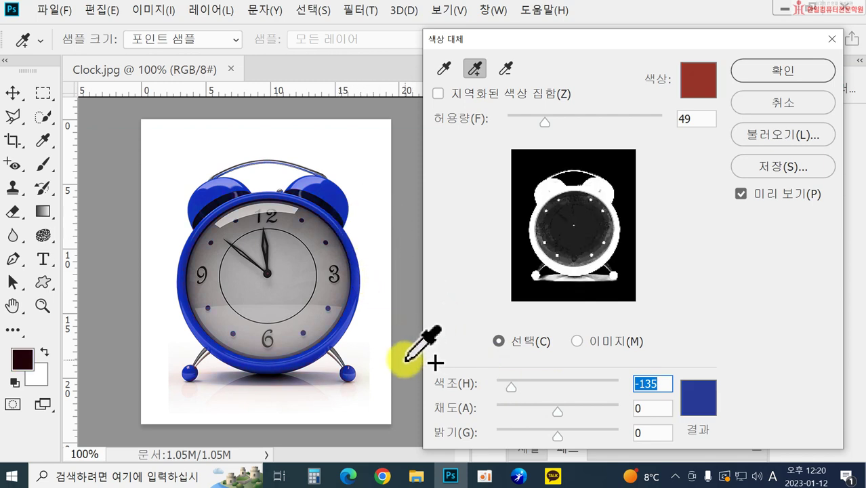
click(773, 73)
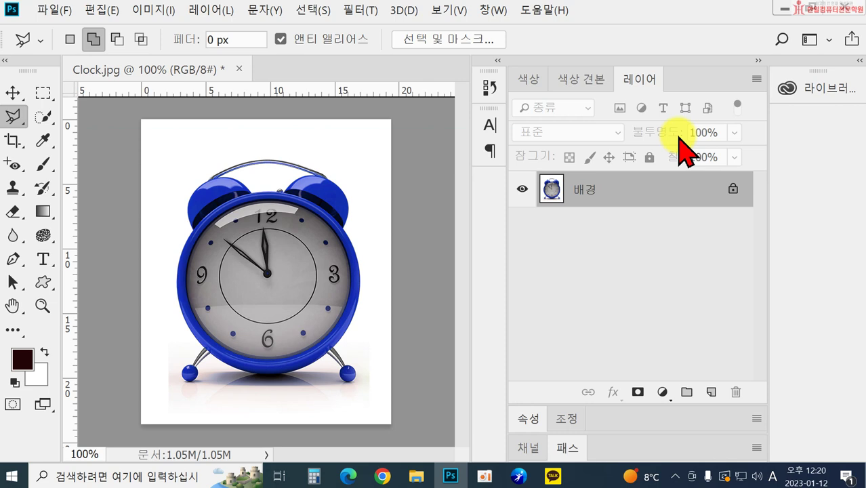
click(144, 10)
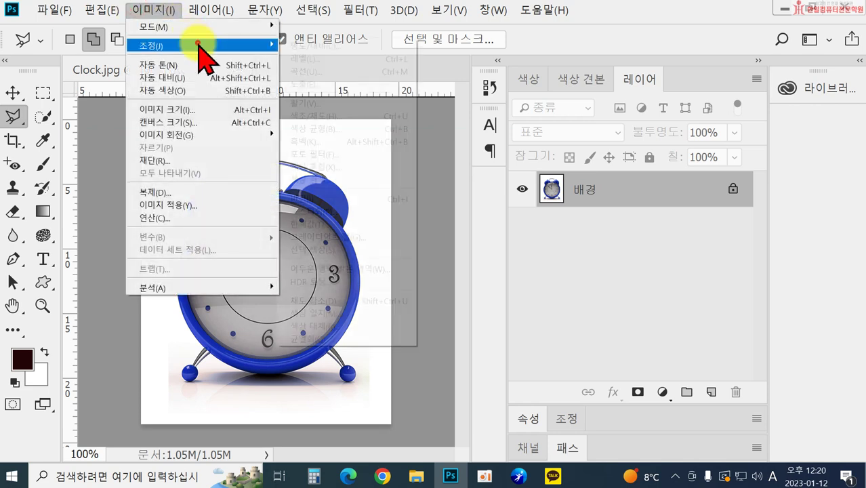
mouse_move(151, 45)
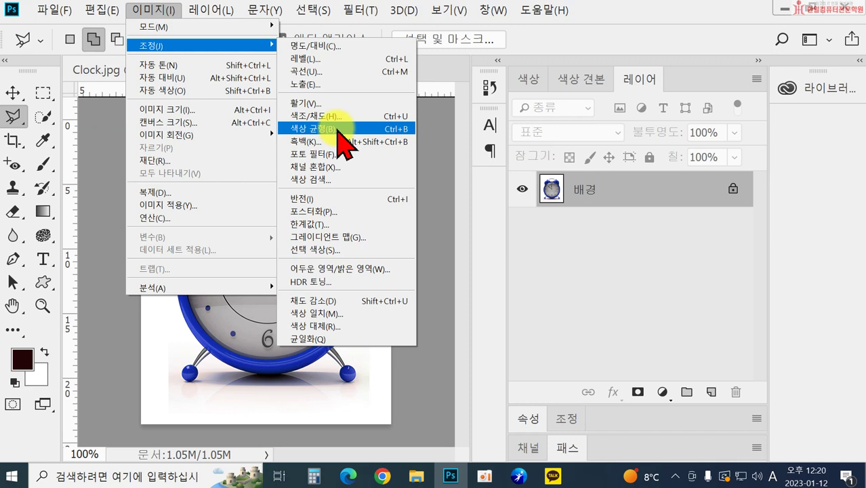